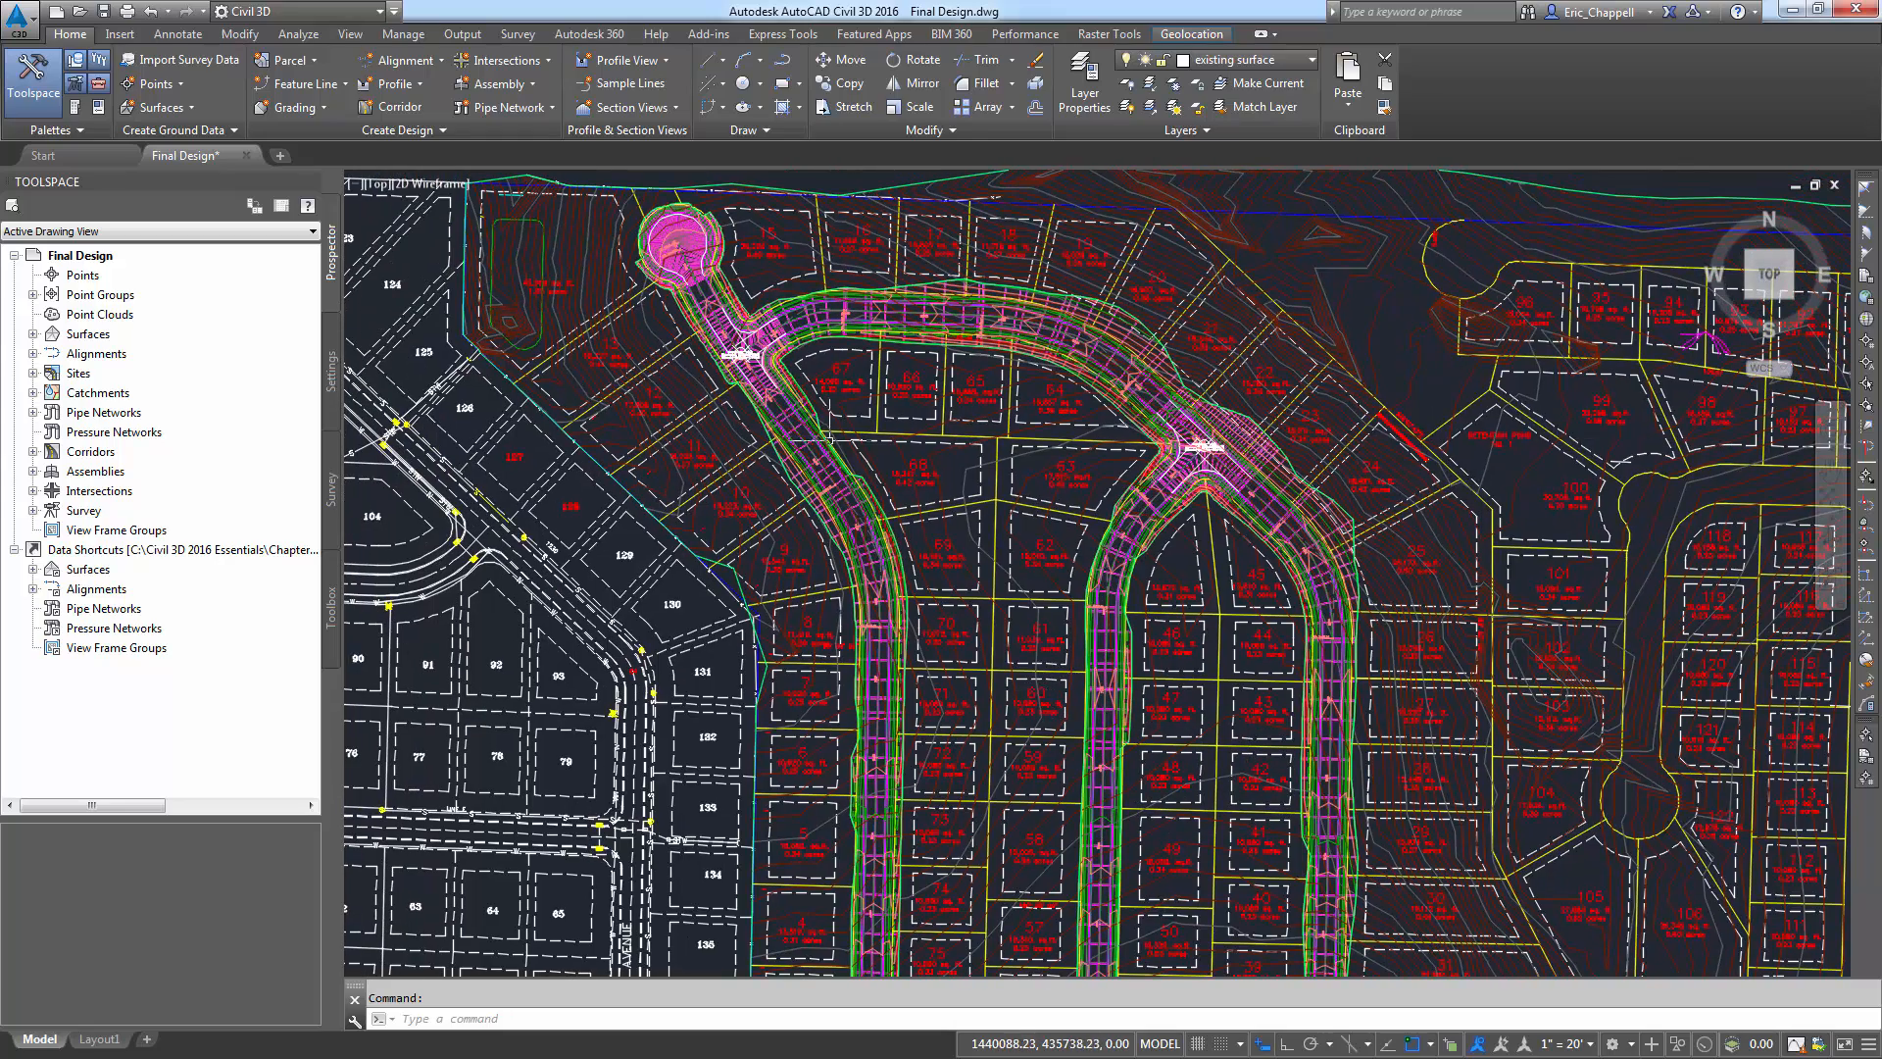
Examine the road corridors, intersections and cul-de-sac in the Final Design drawing.
middle_drag(822, 417, 604, 417)
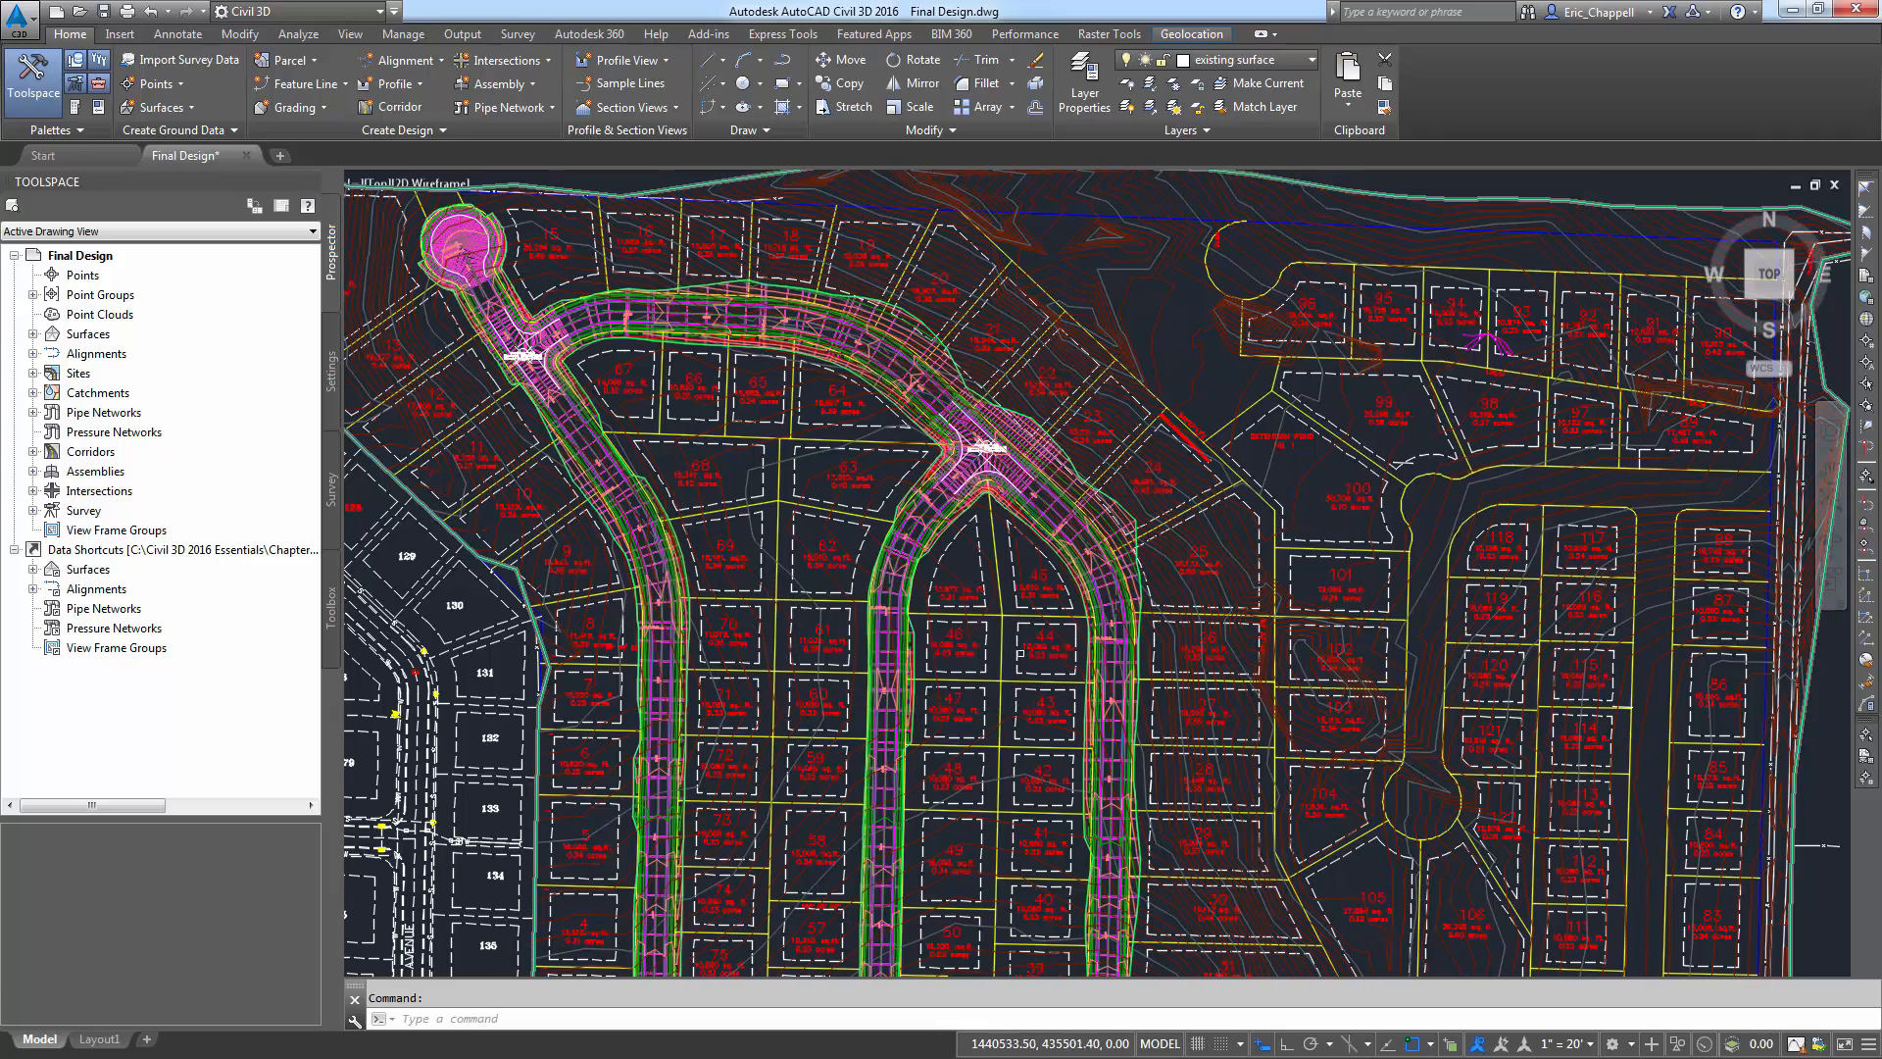
scroll(1098, 781, up, 8)
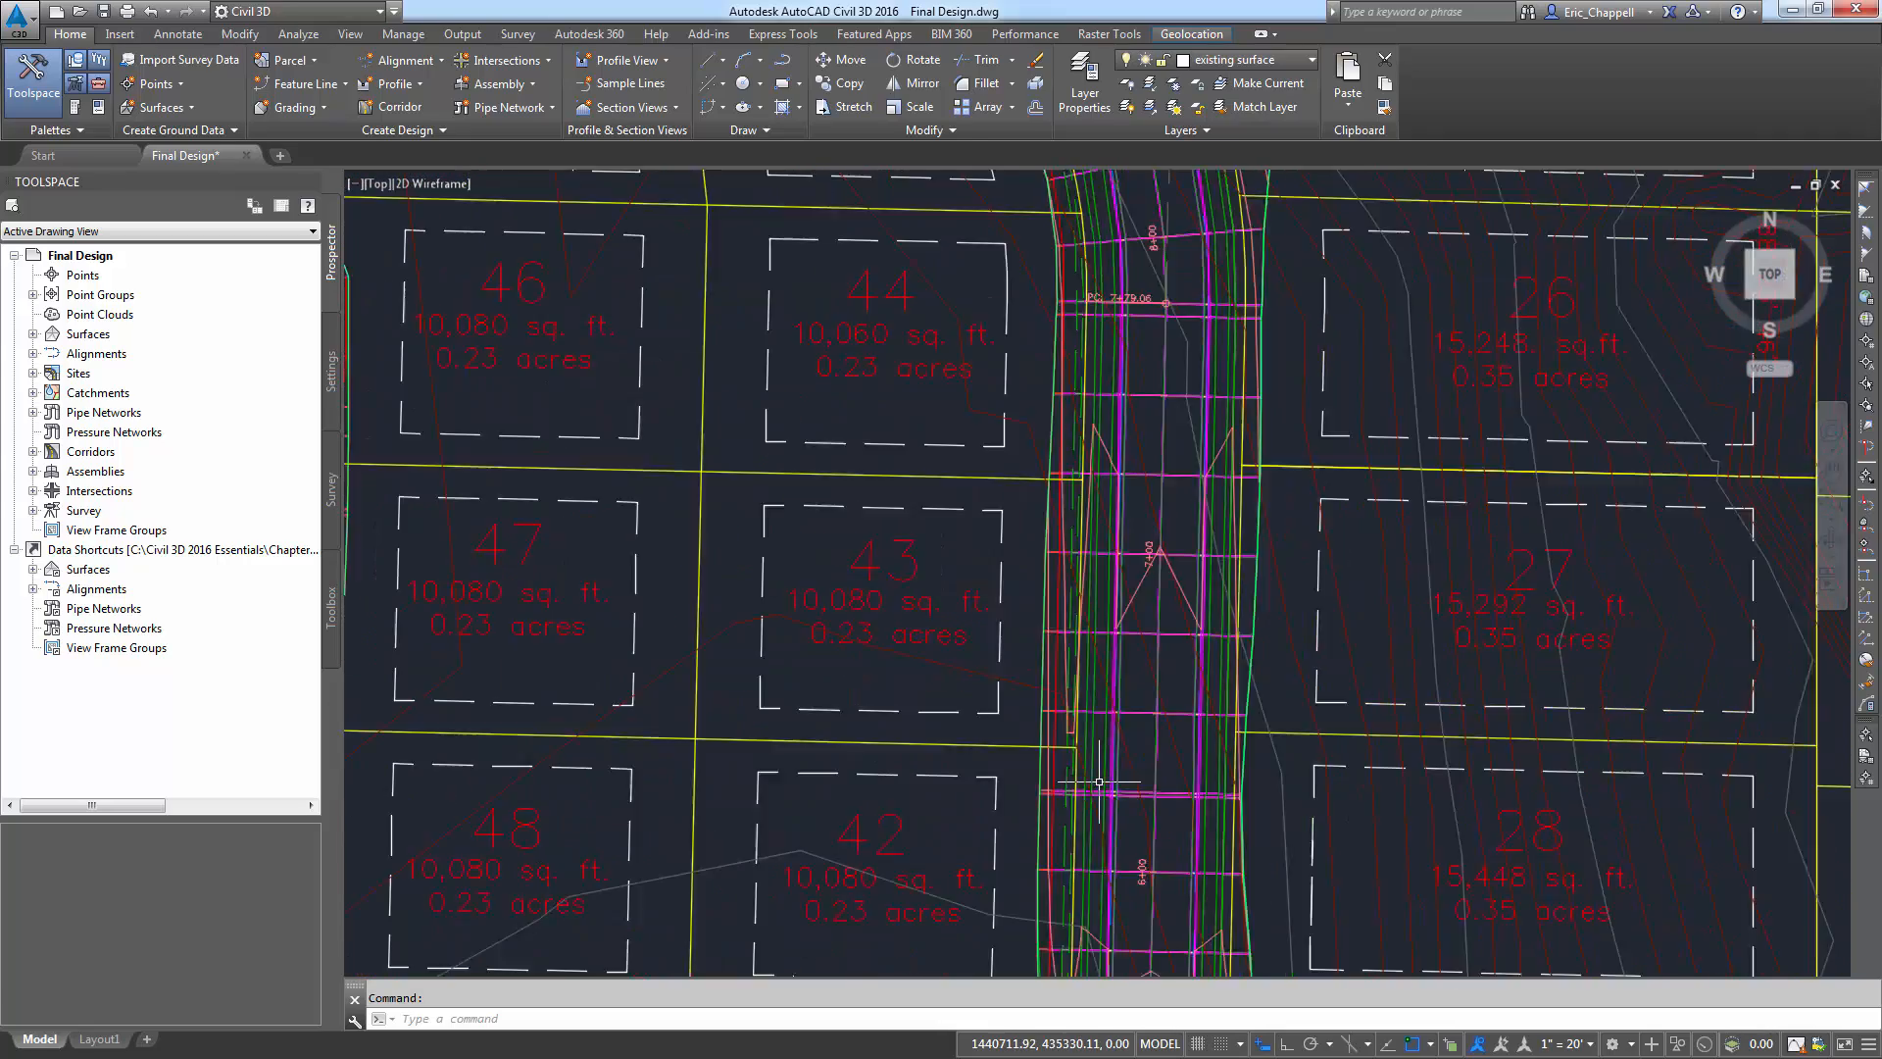
scroll(1099, 782, down, 8)
middle_drag(939, 386, 1132, 595)
scroll(665, 480, up, 6)
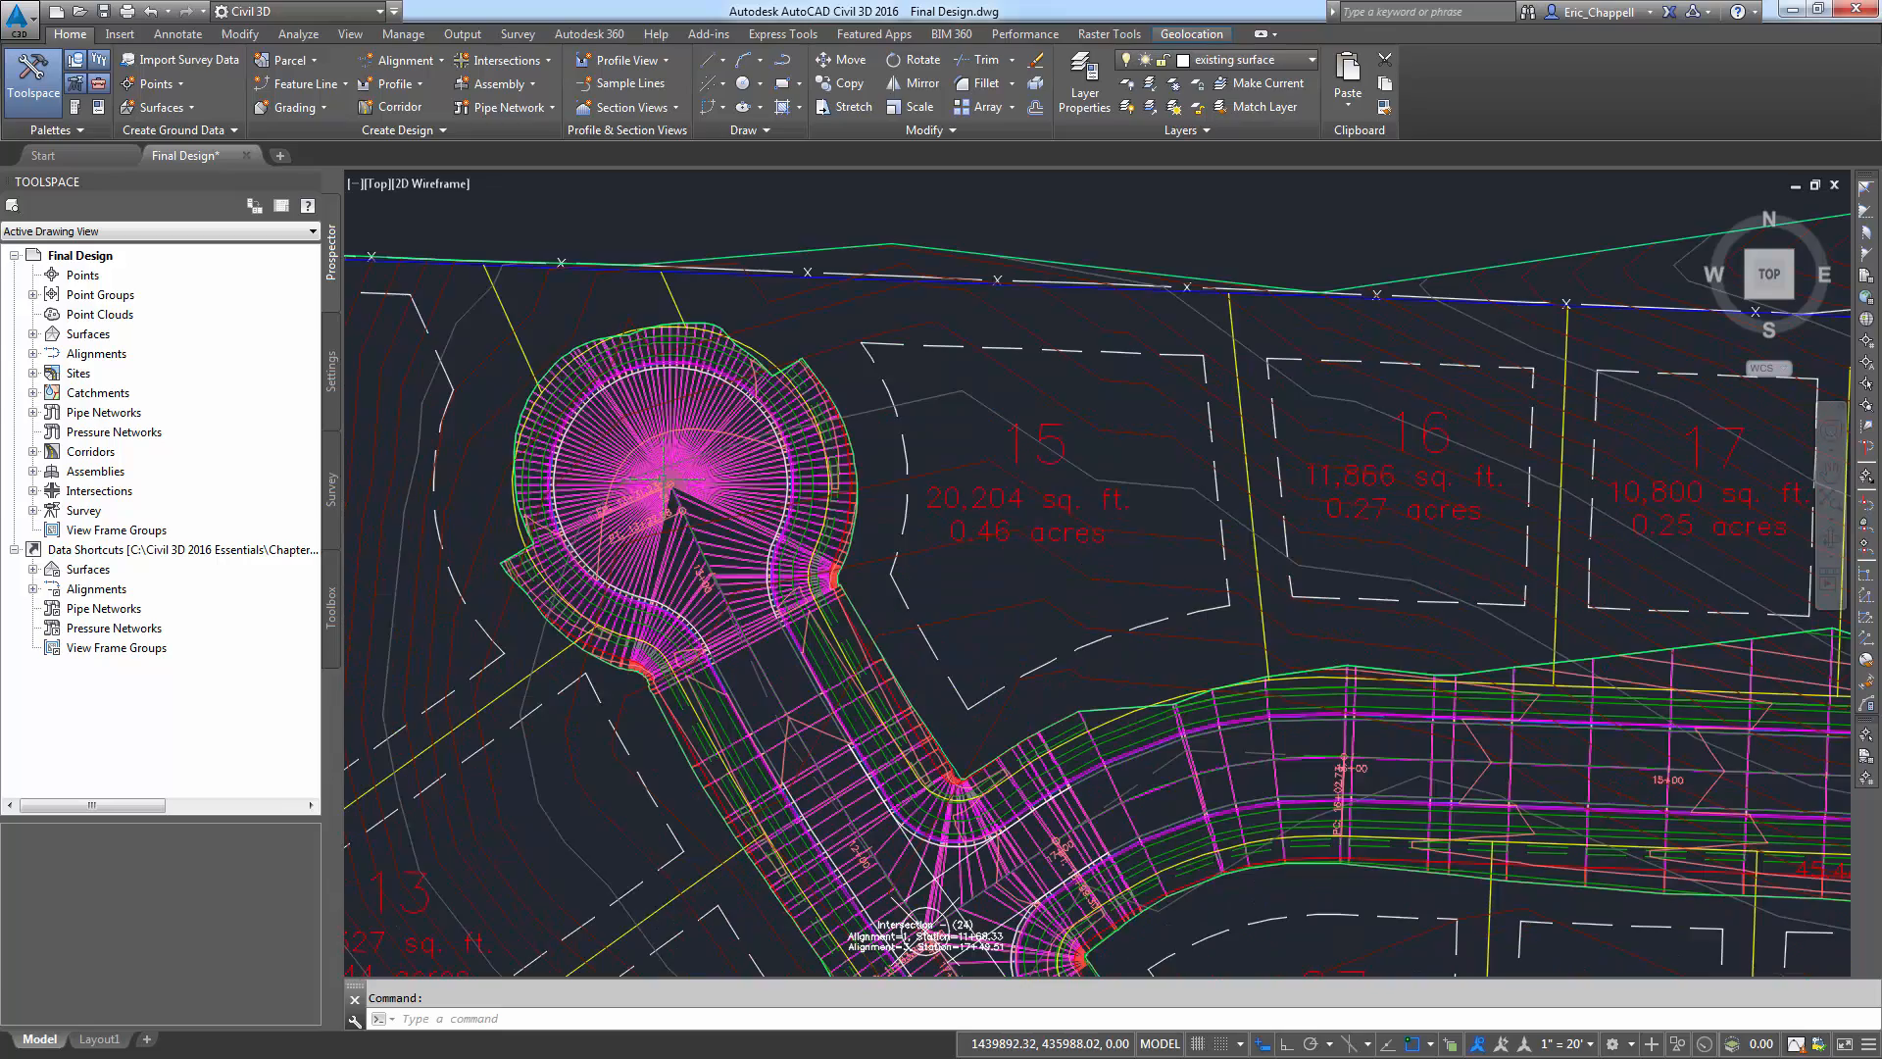
scroll(664, 479, down, 6)
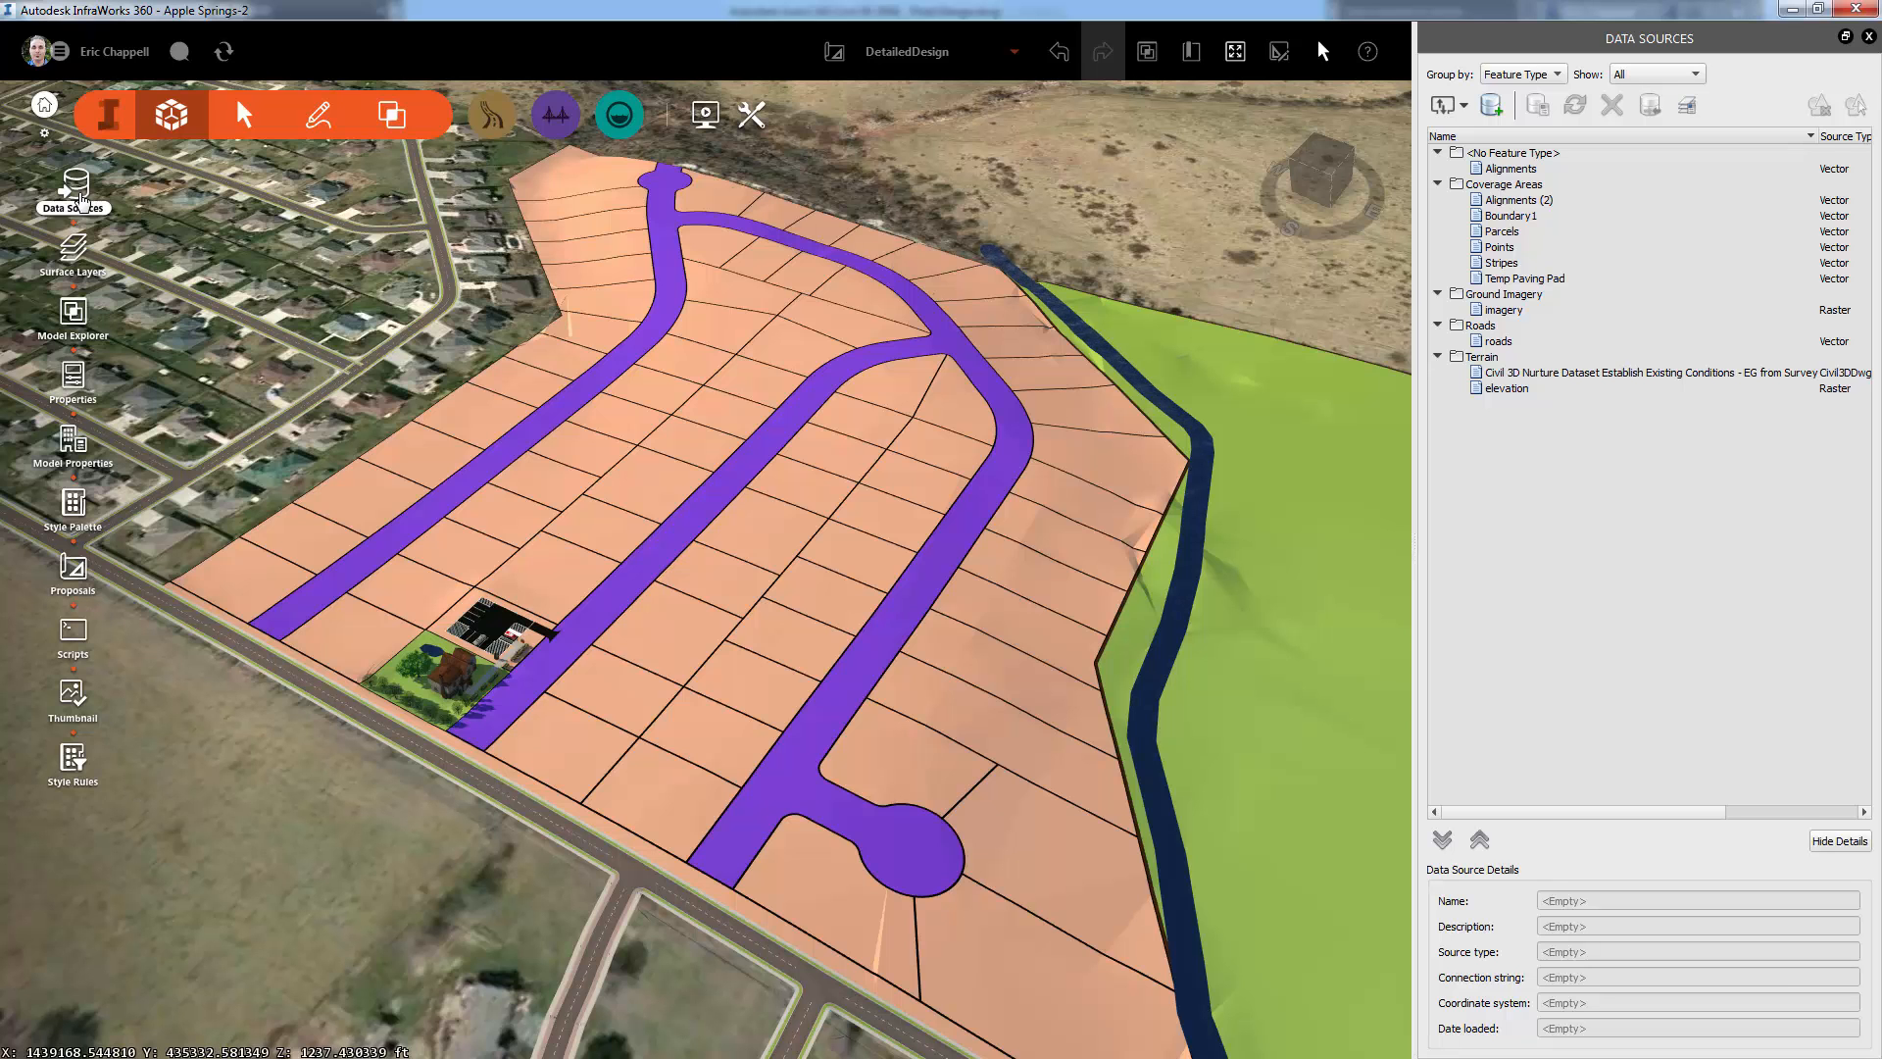
Switch to InfraWorks and open Final Design.dwg as an AutoCAD Civil 3D DWG data source.
click(168, 115)
click(1464, 106)
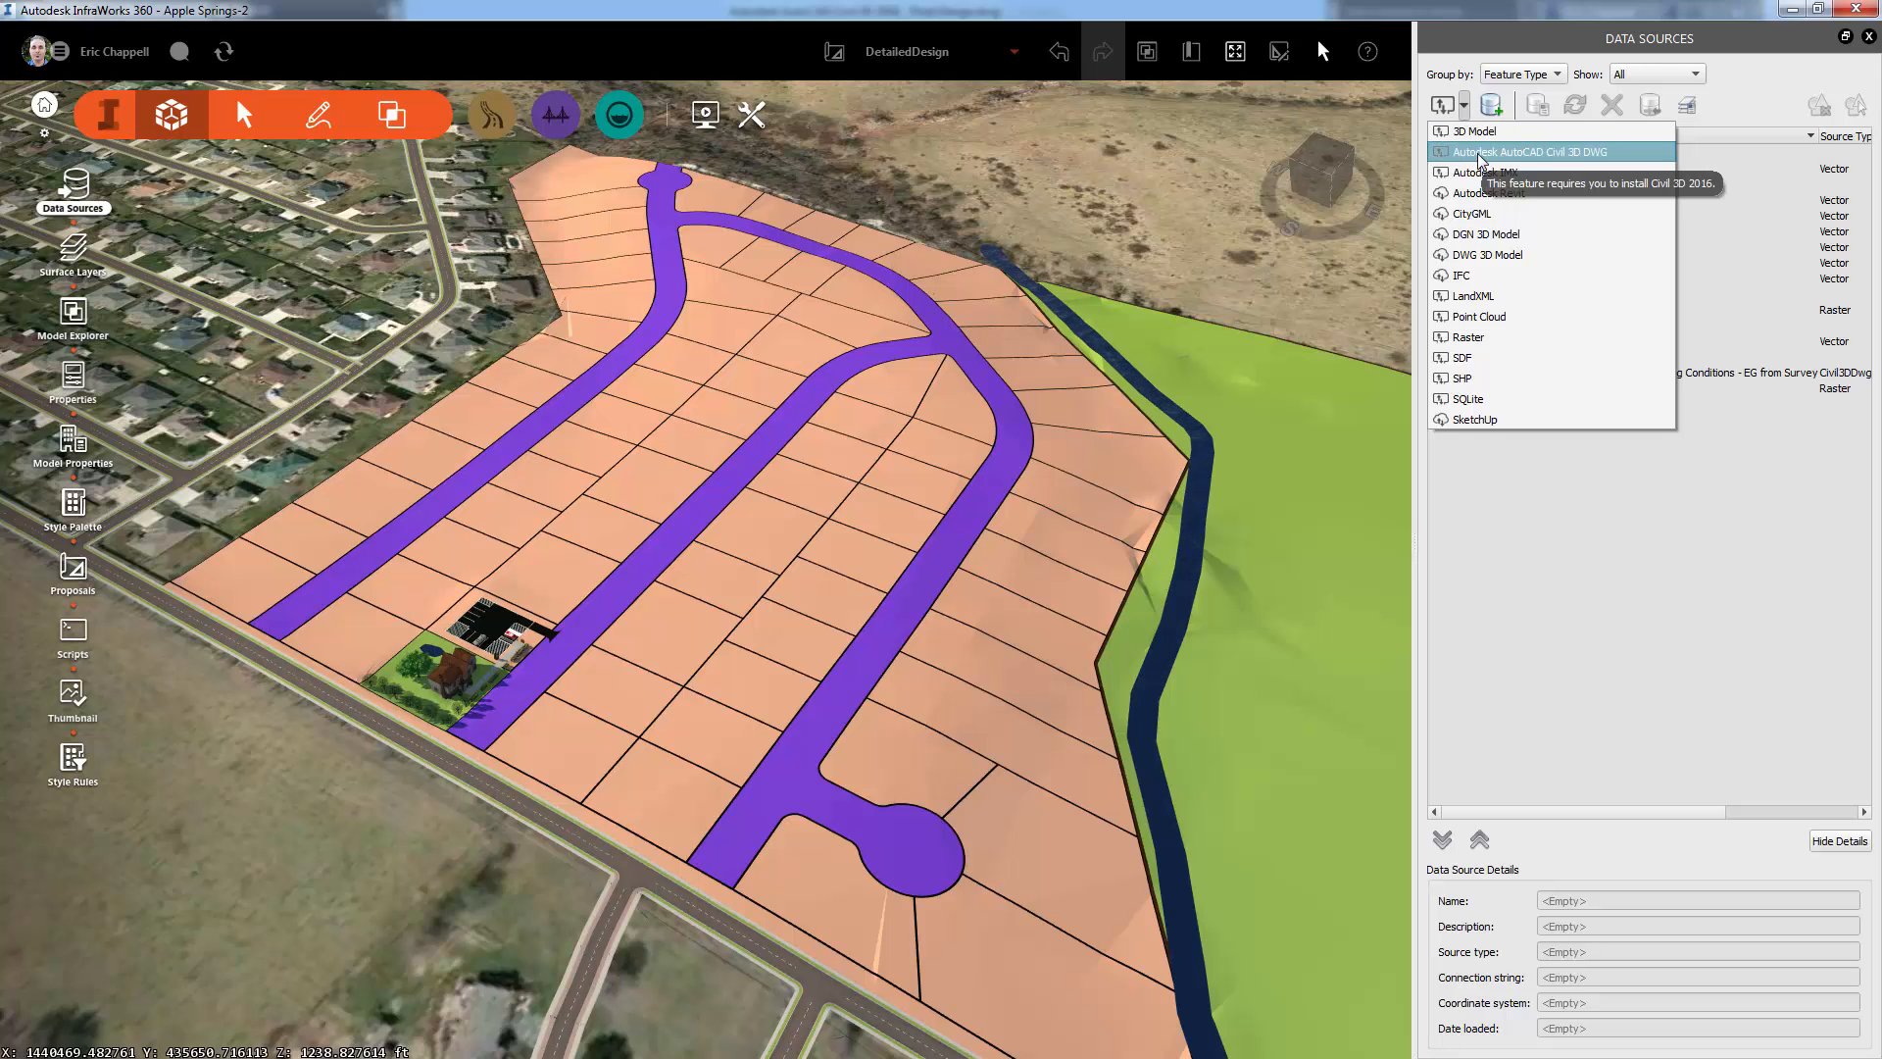
click(1480, 155)
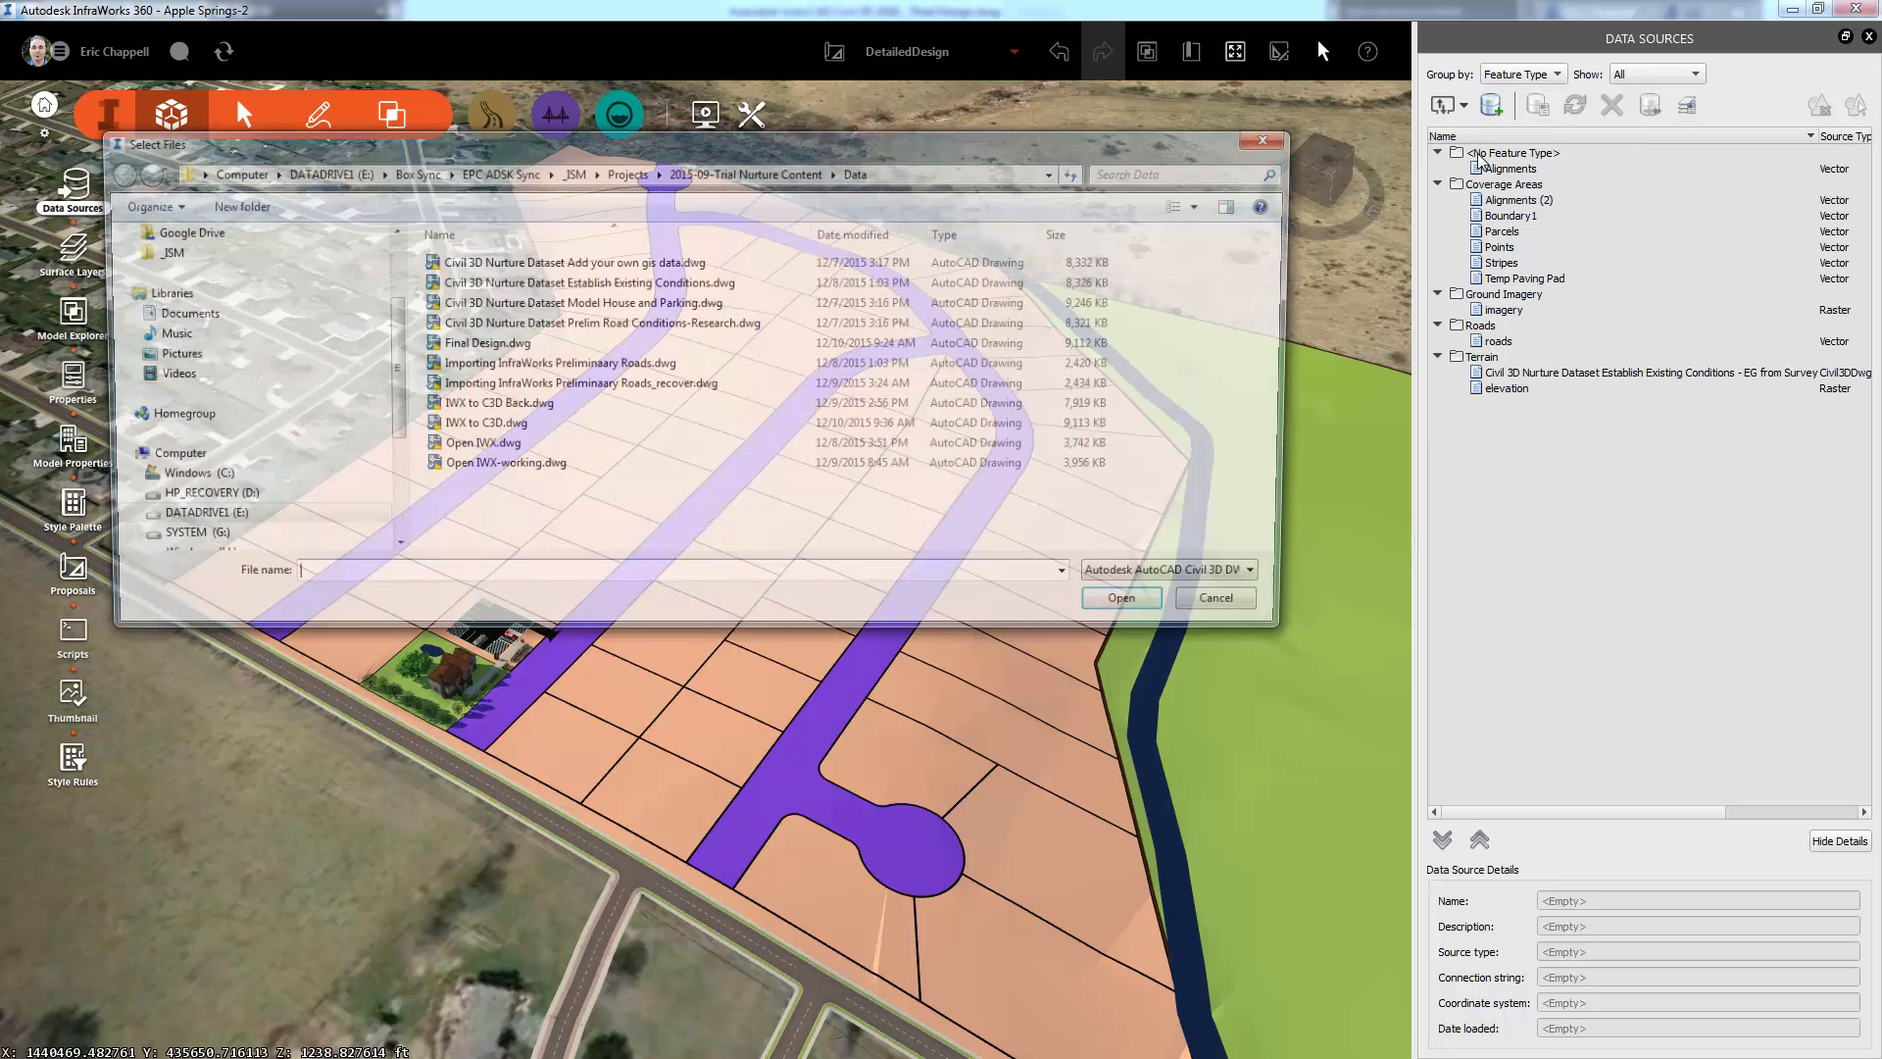
click(508, 348)
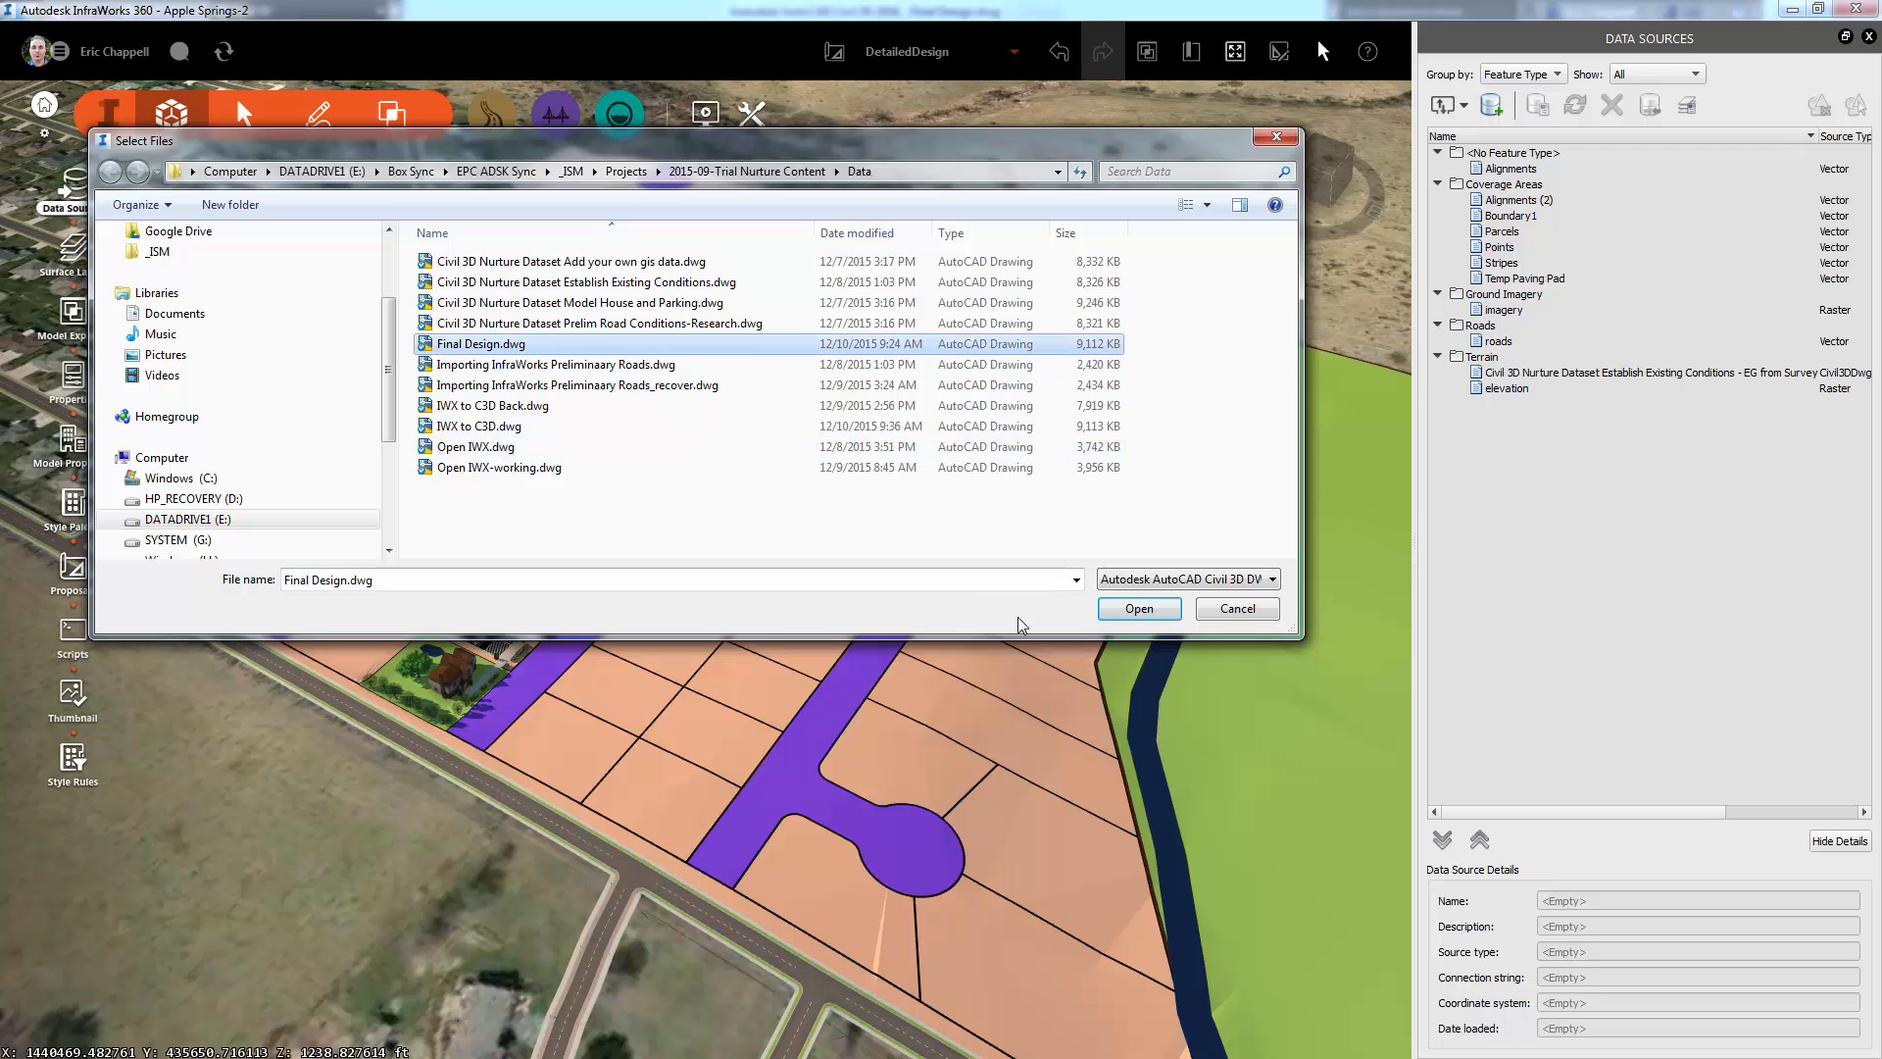
click(1140, 609)
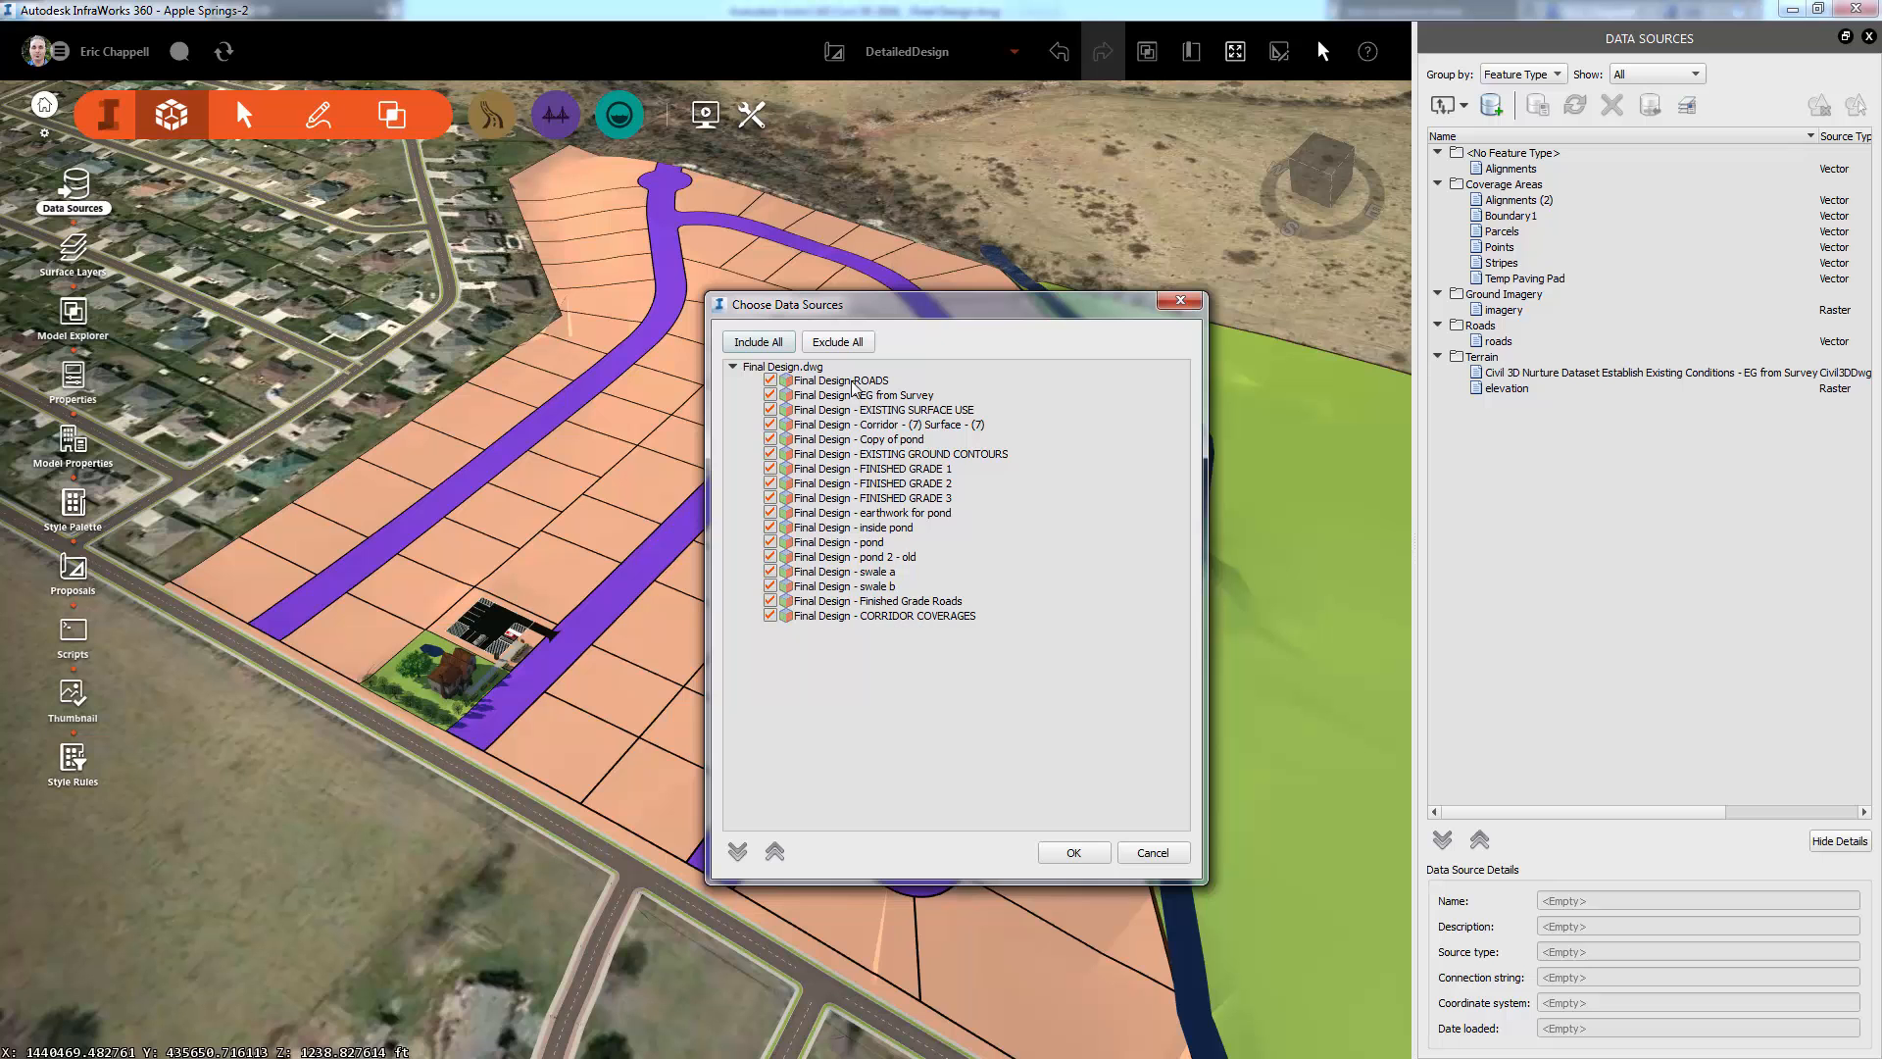
Import only the Corridor - (7) Surface - (7) and CORRIDOR COVERAGES sources, and refresh them into the model.
click(849, 349)
click(771, 424)
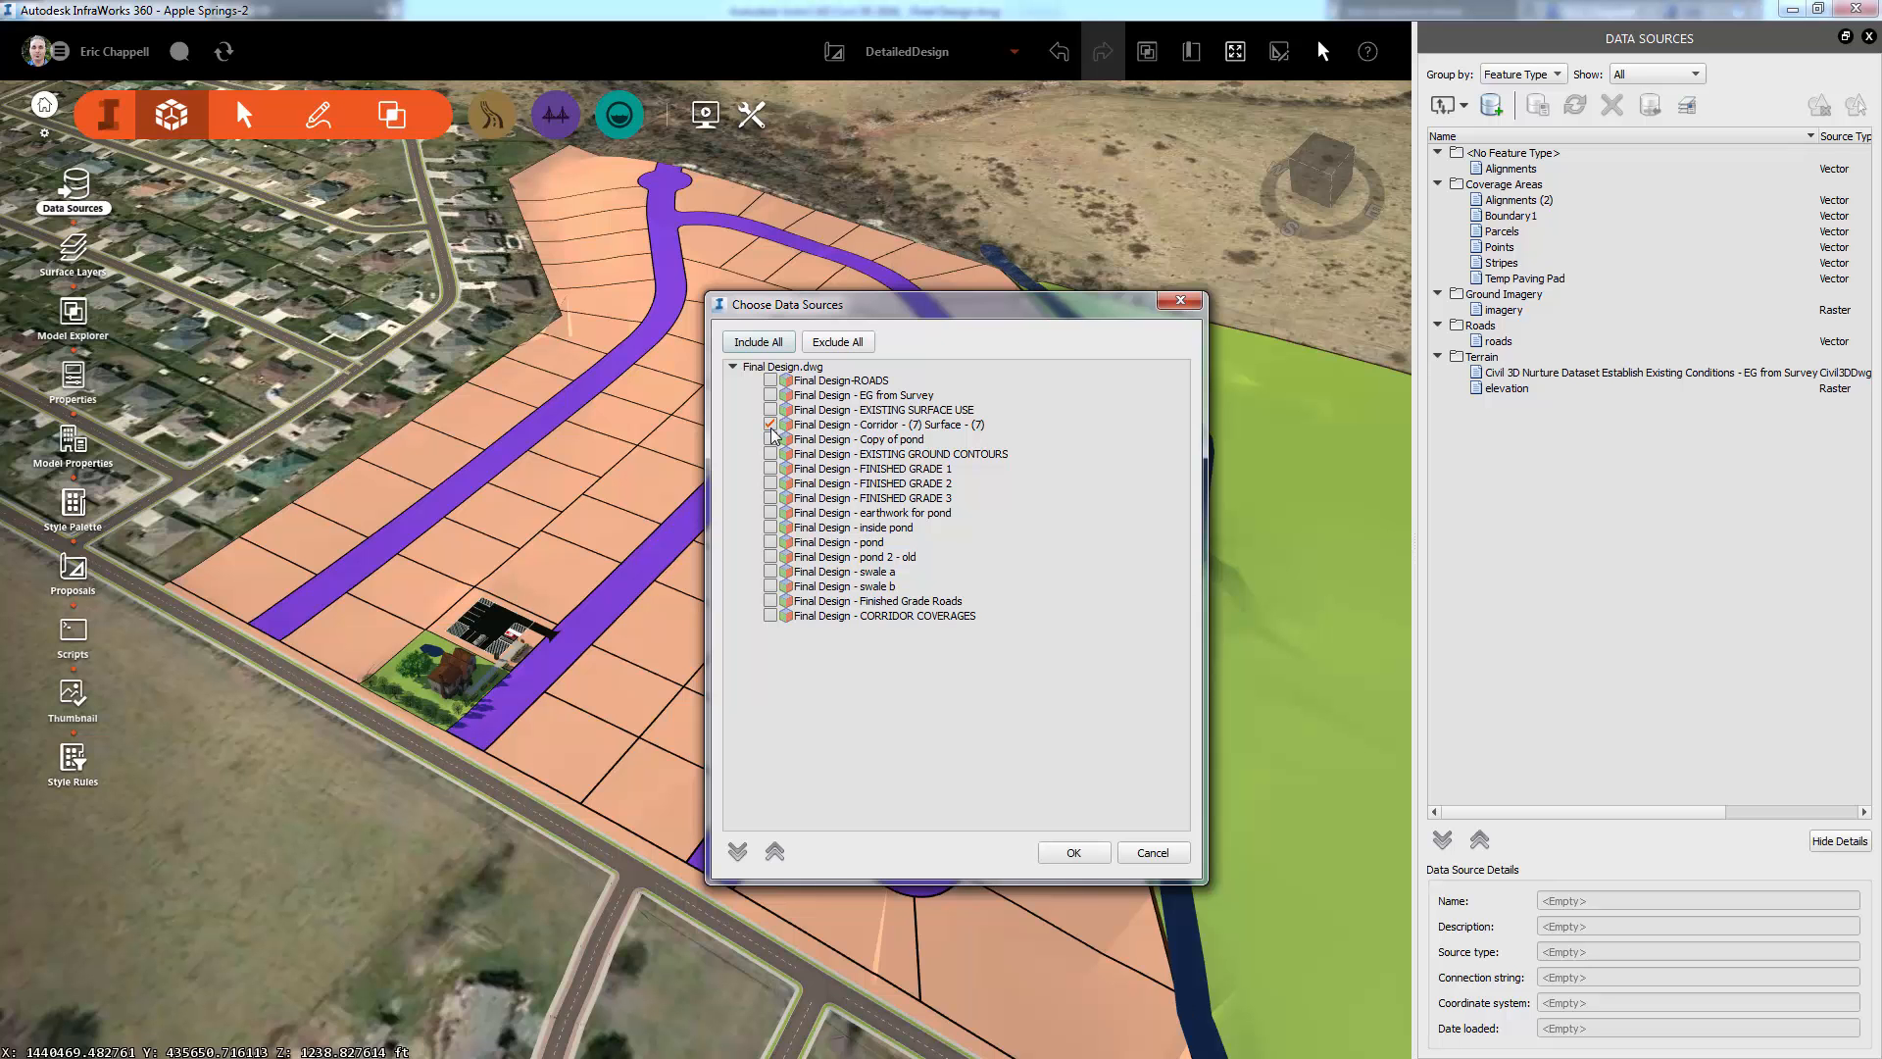
click(770, 616)
click(1085, 854)
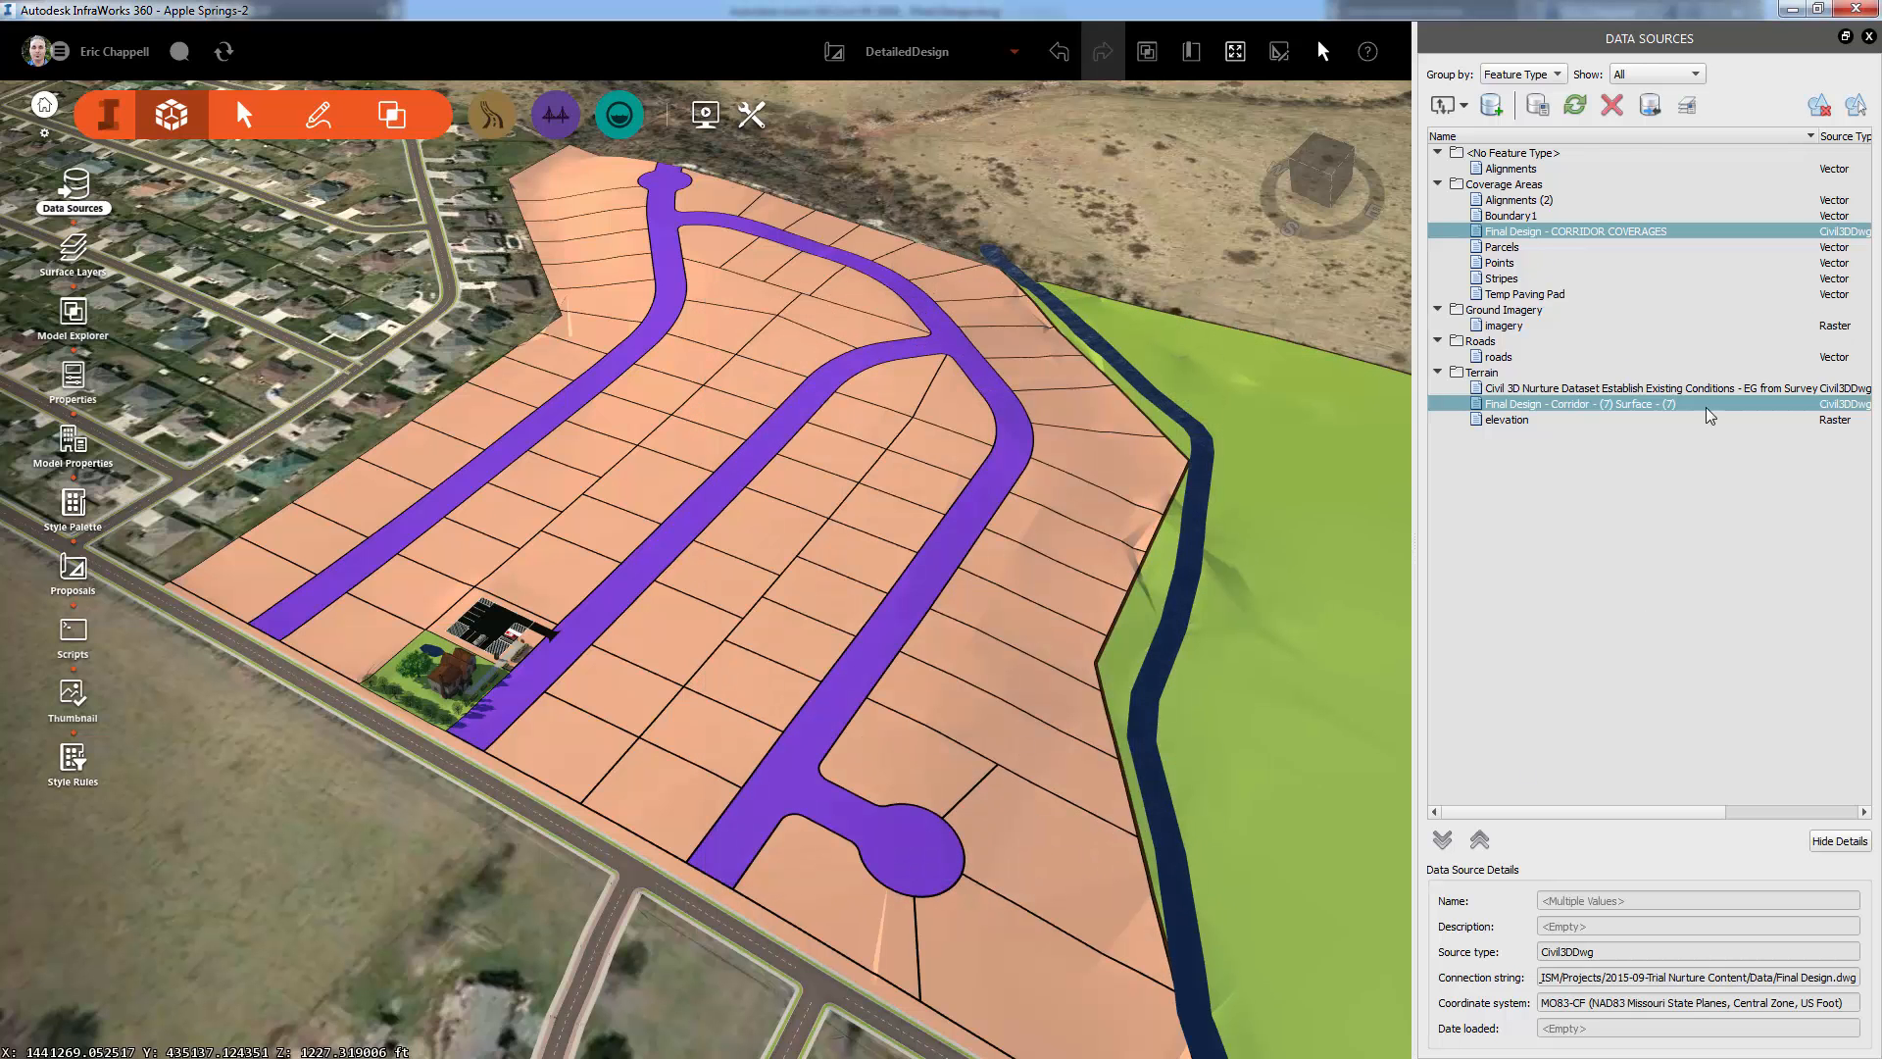
click(1577, 108)
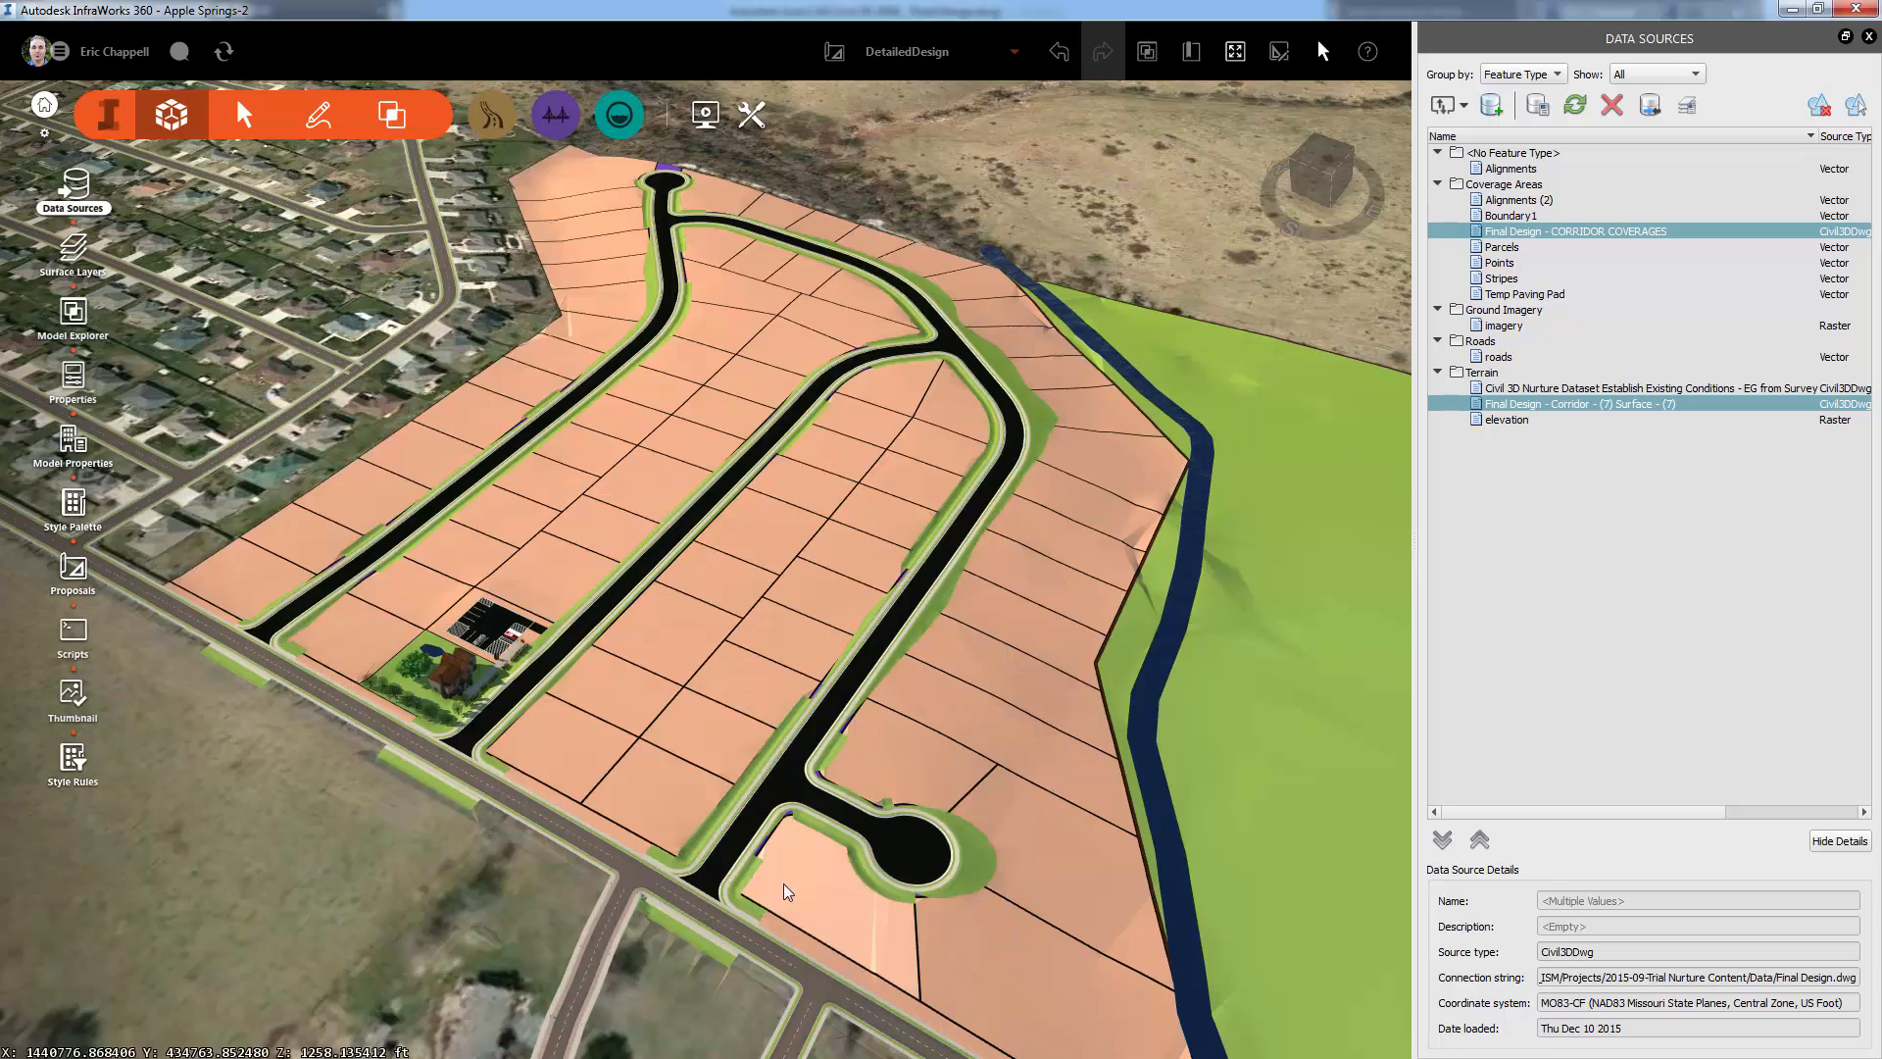
Examine the imported pavement, sidewalks and grass slopes at the intersection near the cul-de-sac.
scroll(775, 885, up, 3)
scroll(767, 884, up, 5)
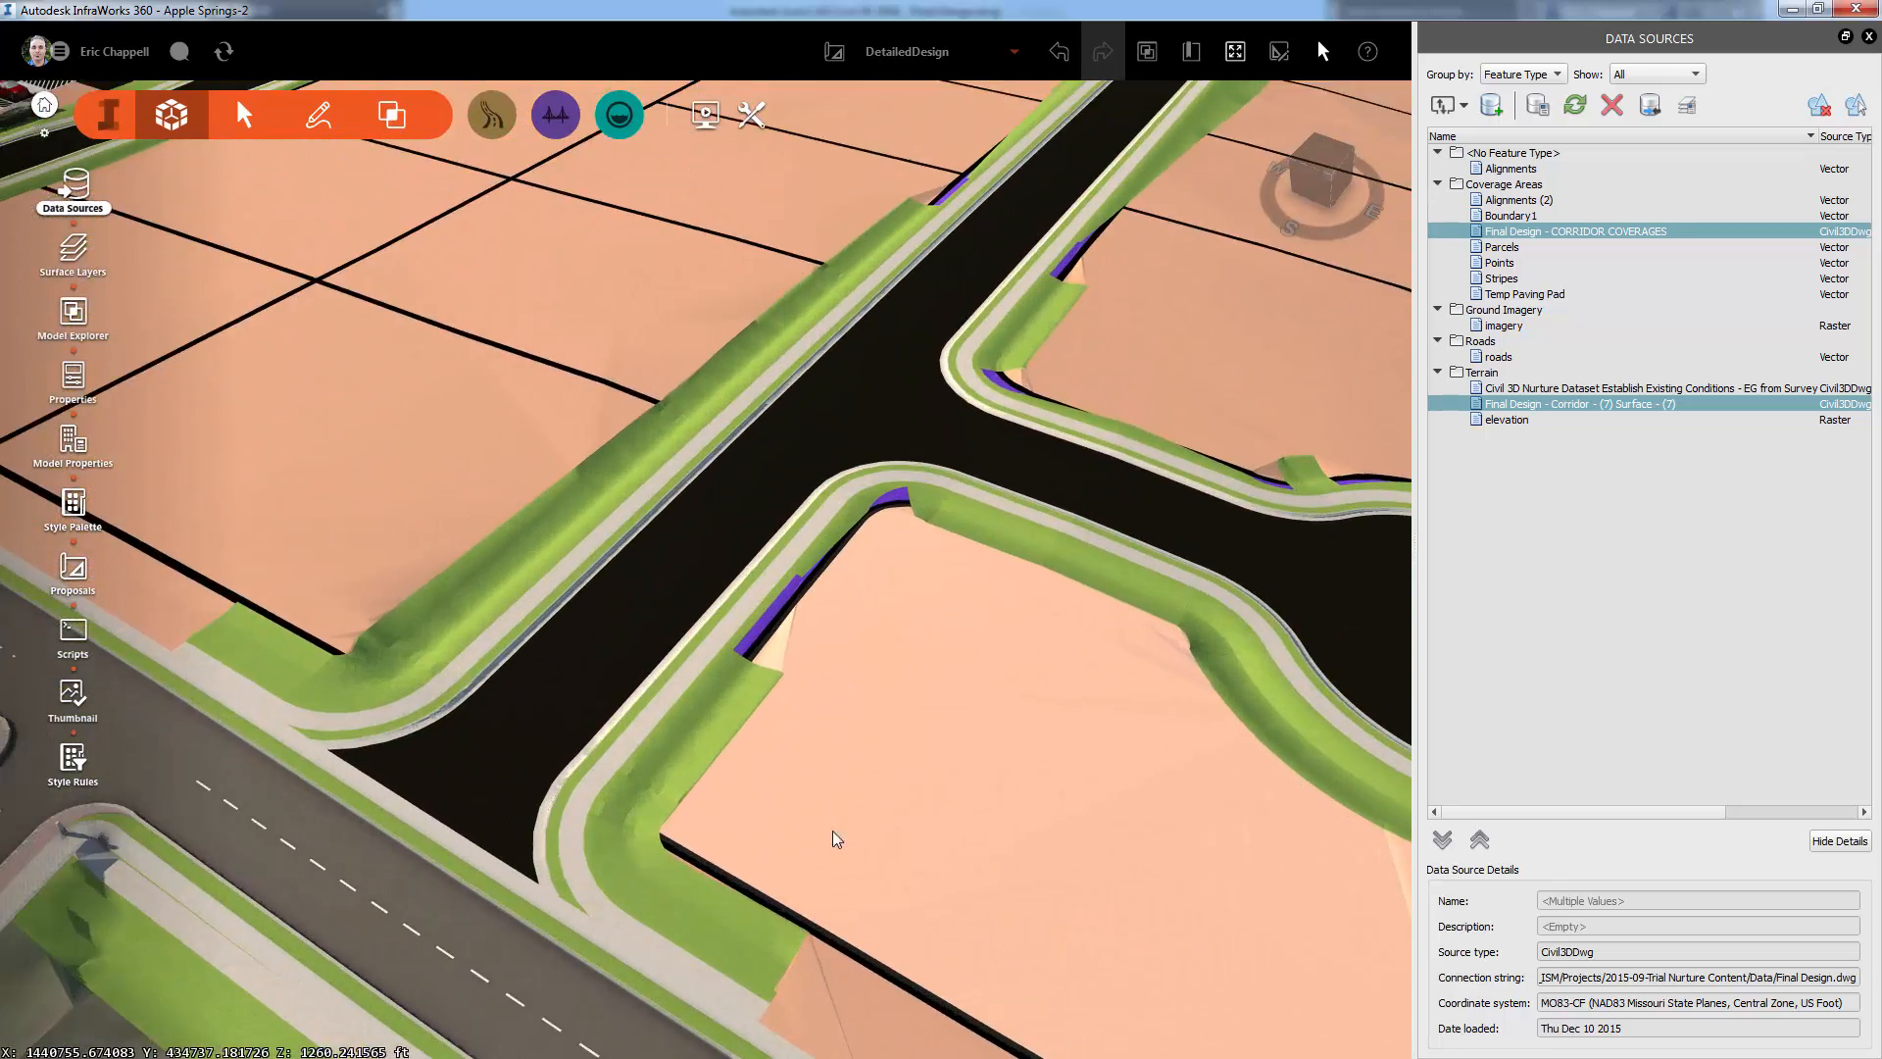
scroll(953, 788, up, 5)
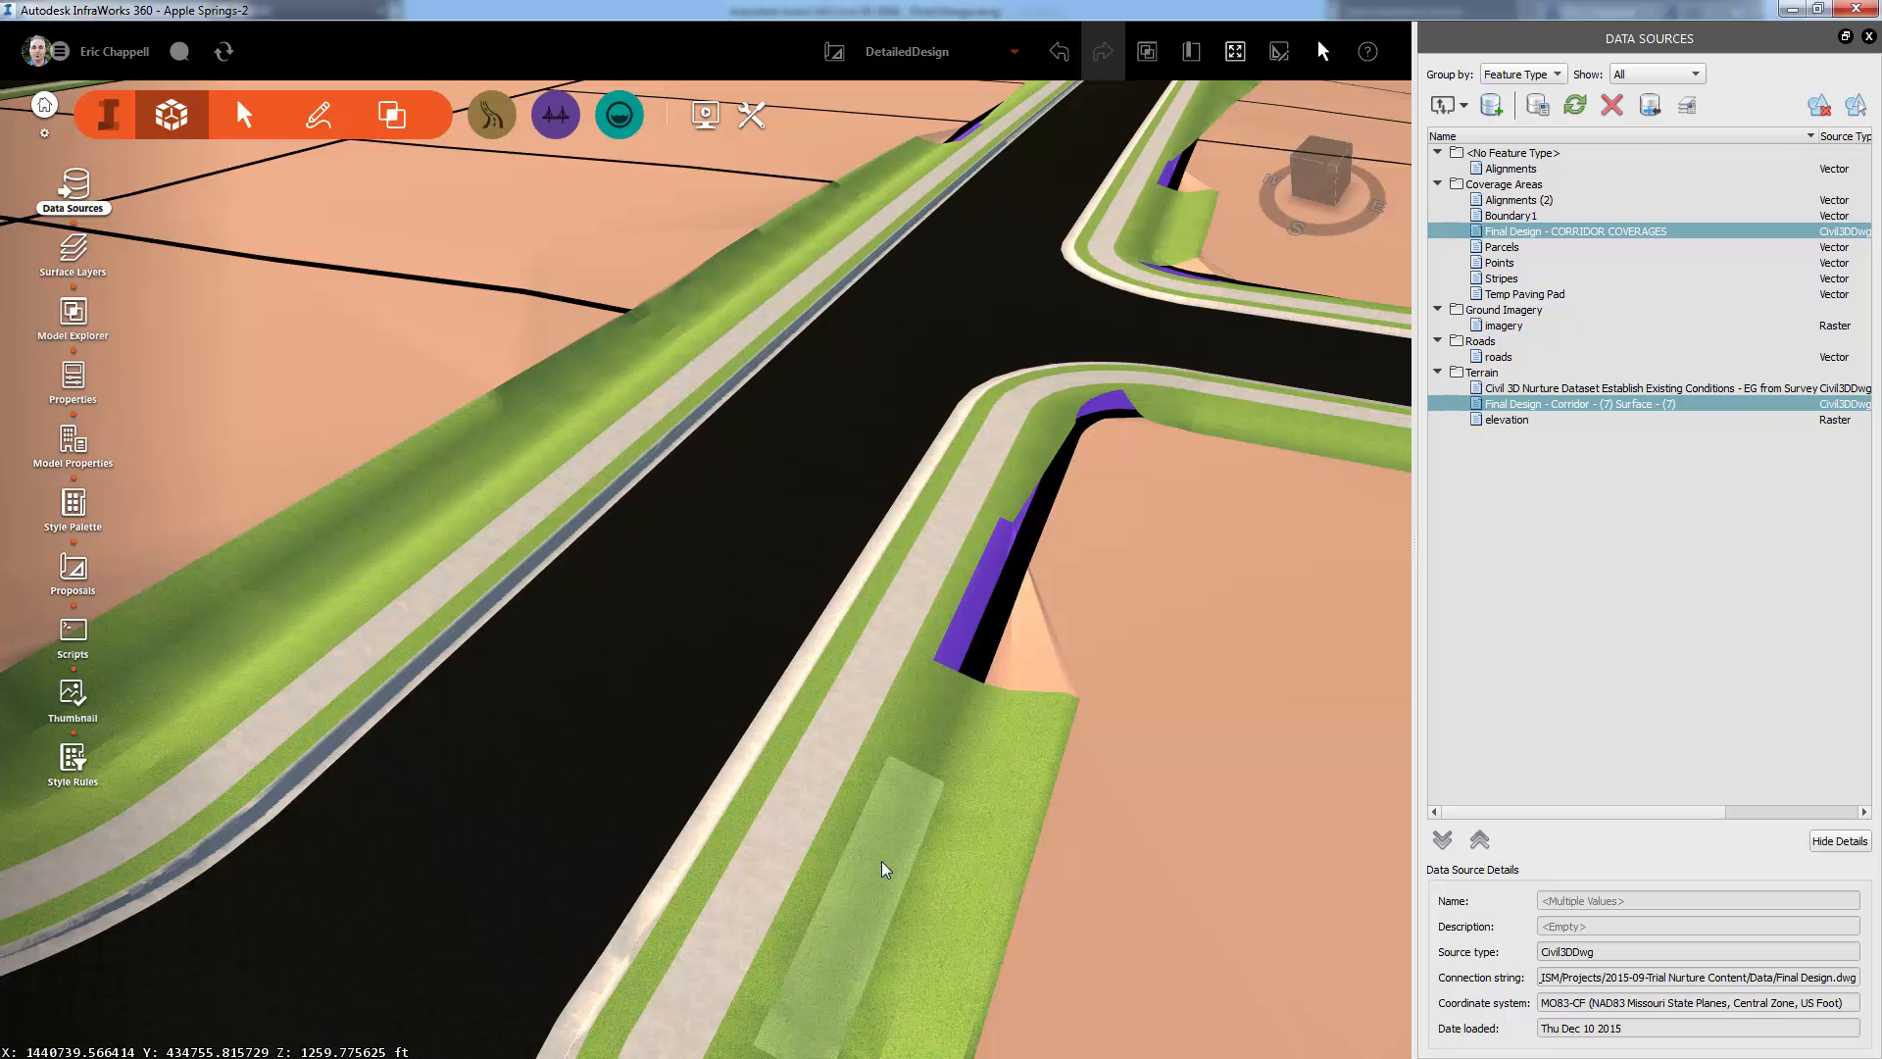
scroll(904, 750, down, 3)
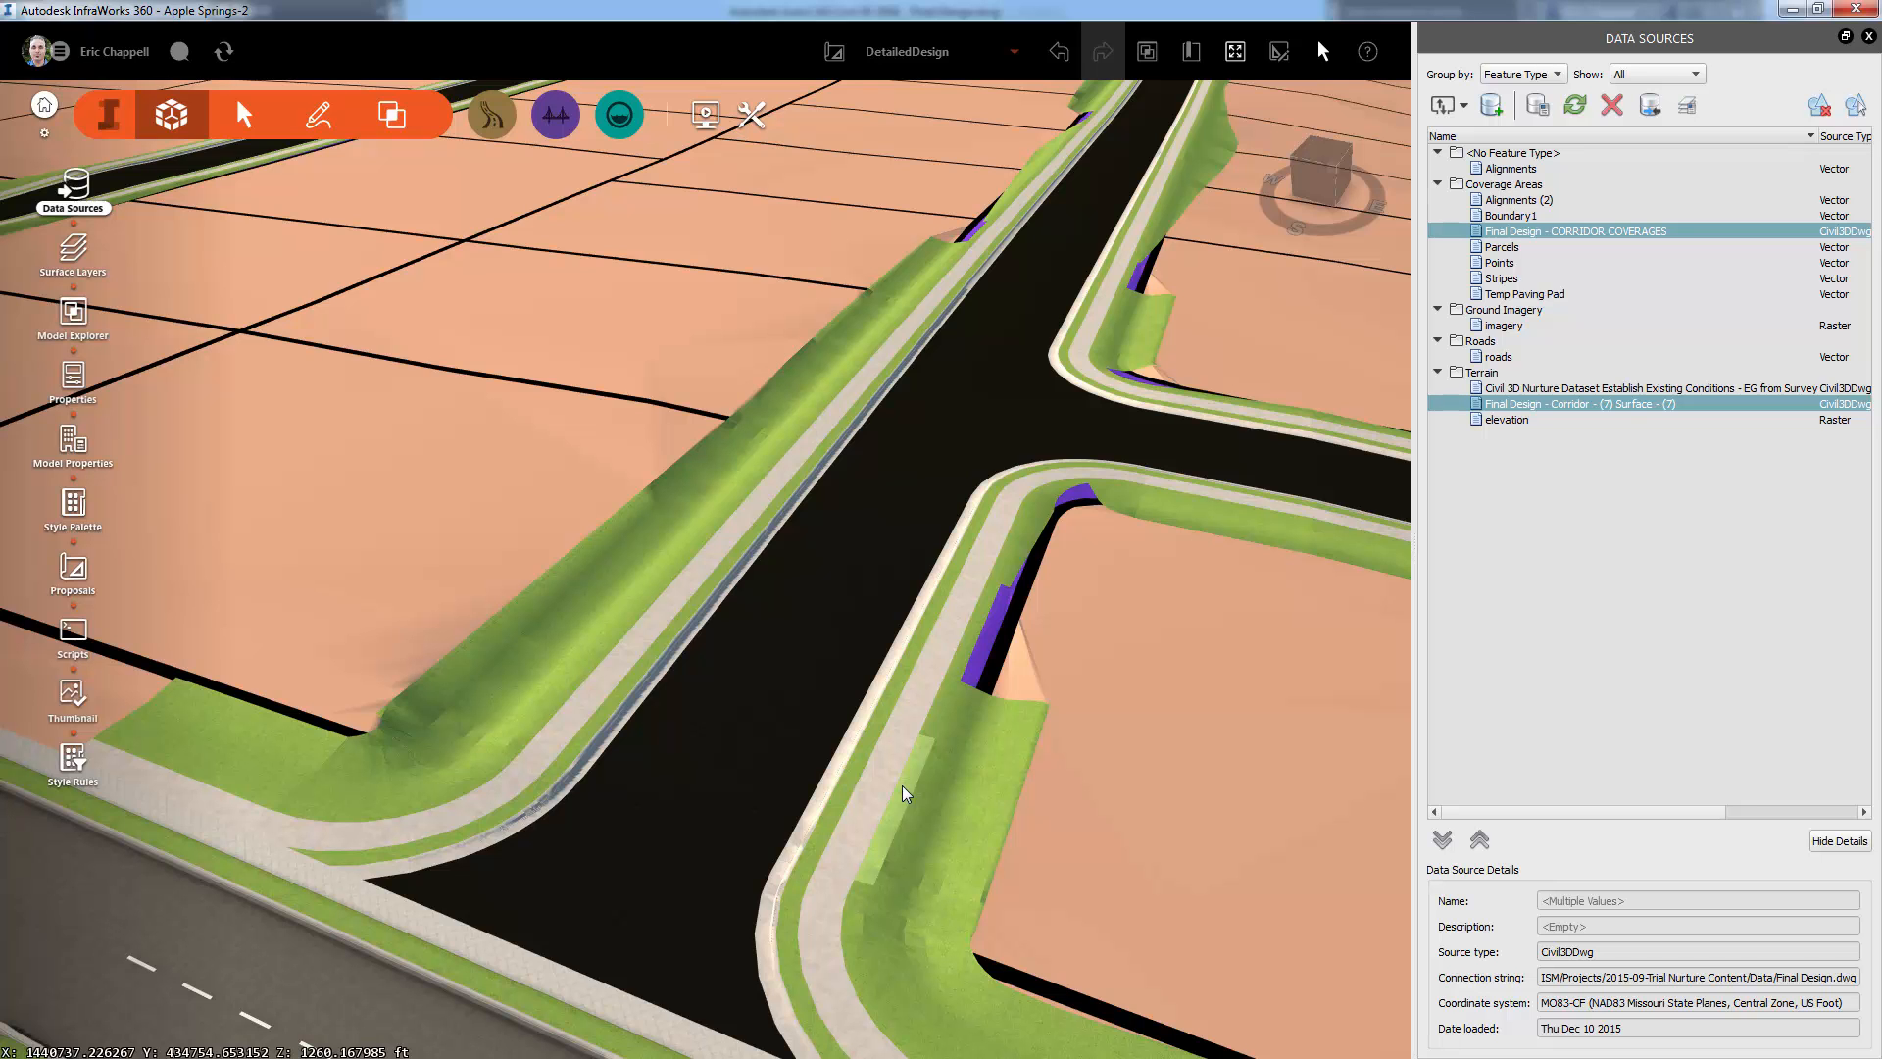
Open the style rules and inspect the Pave coverage area rule without changing it.
click(74, 760)
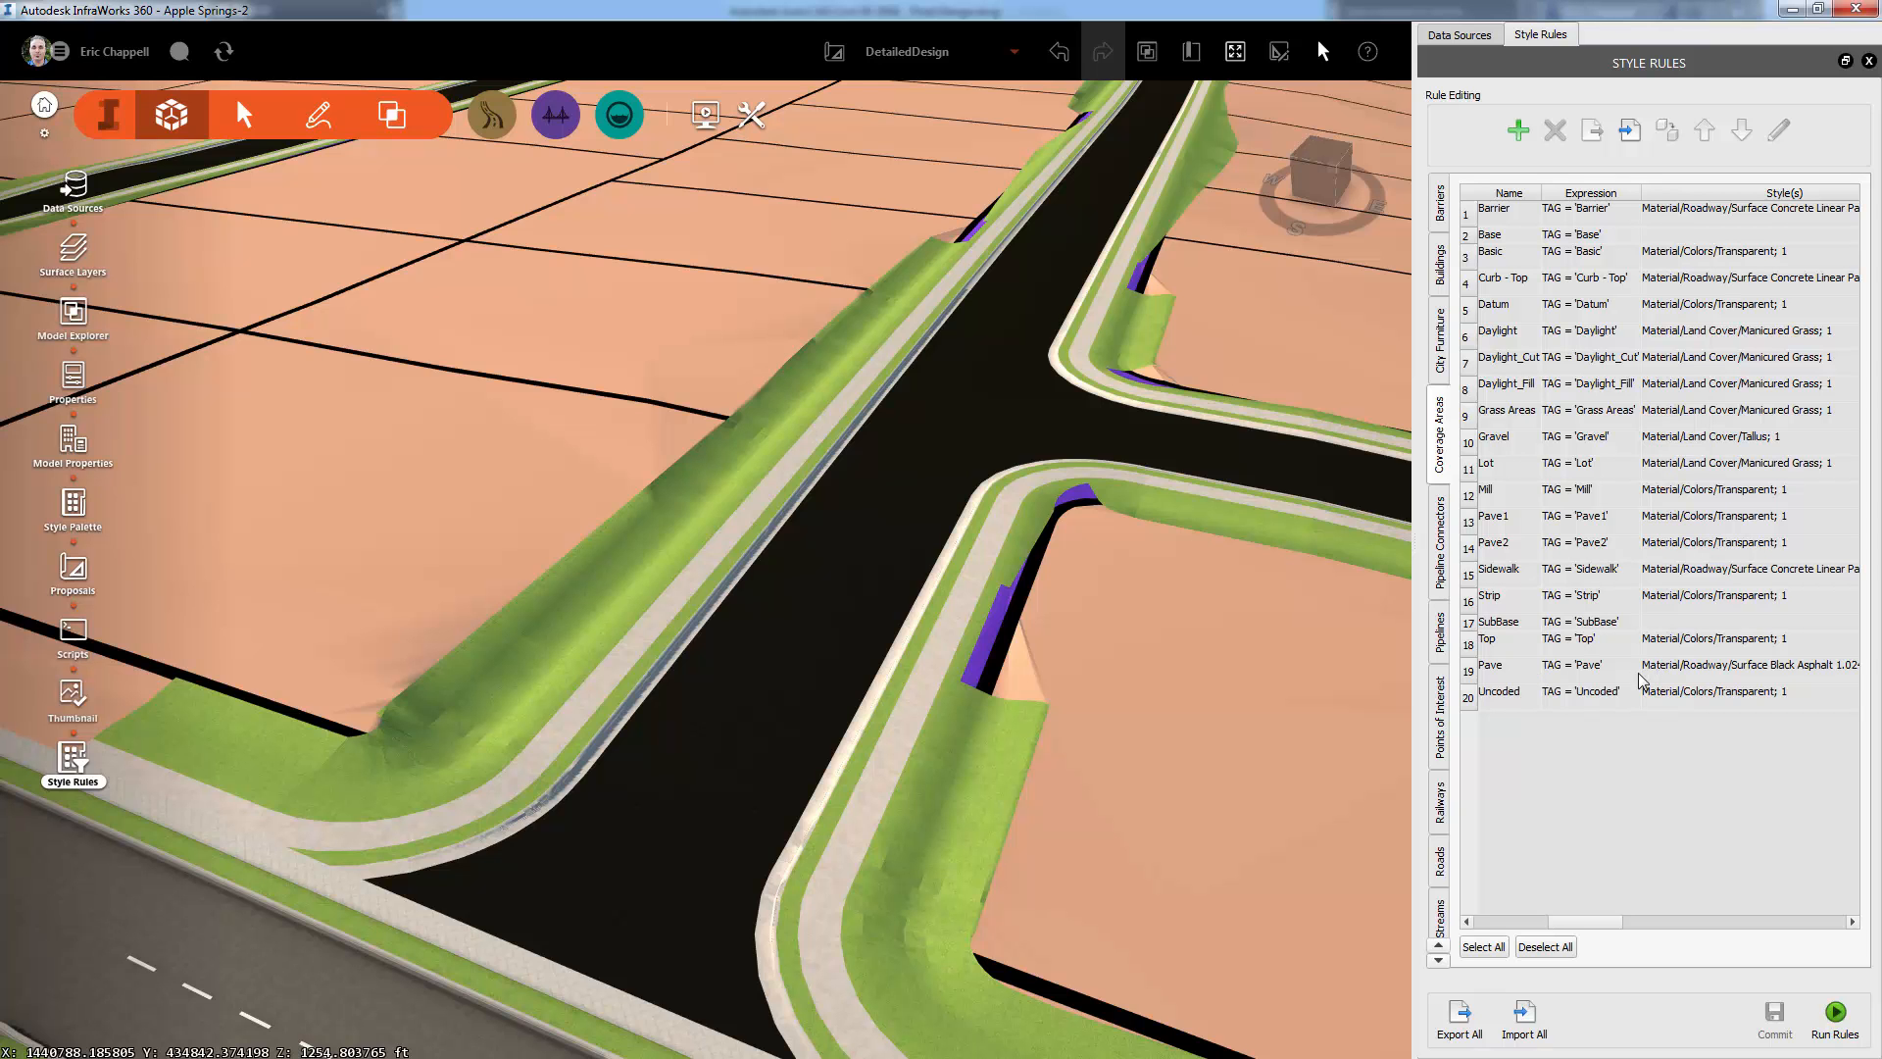
double_click(1699, 676)
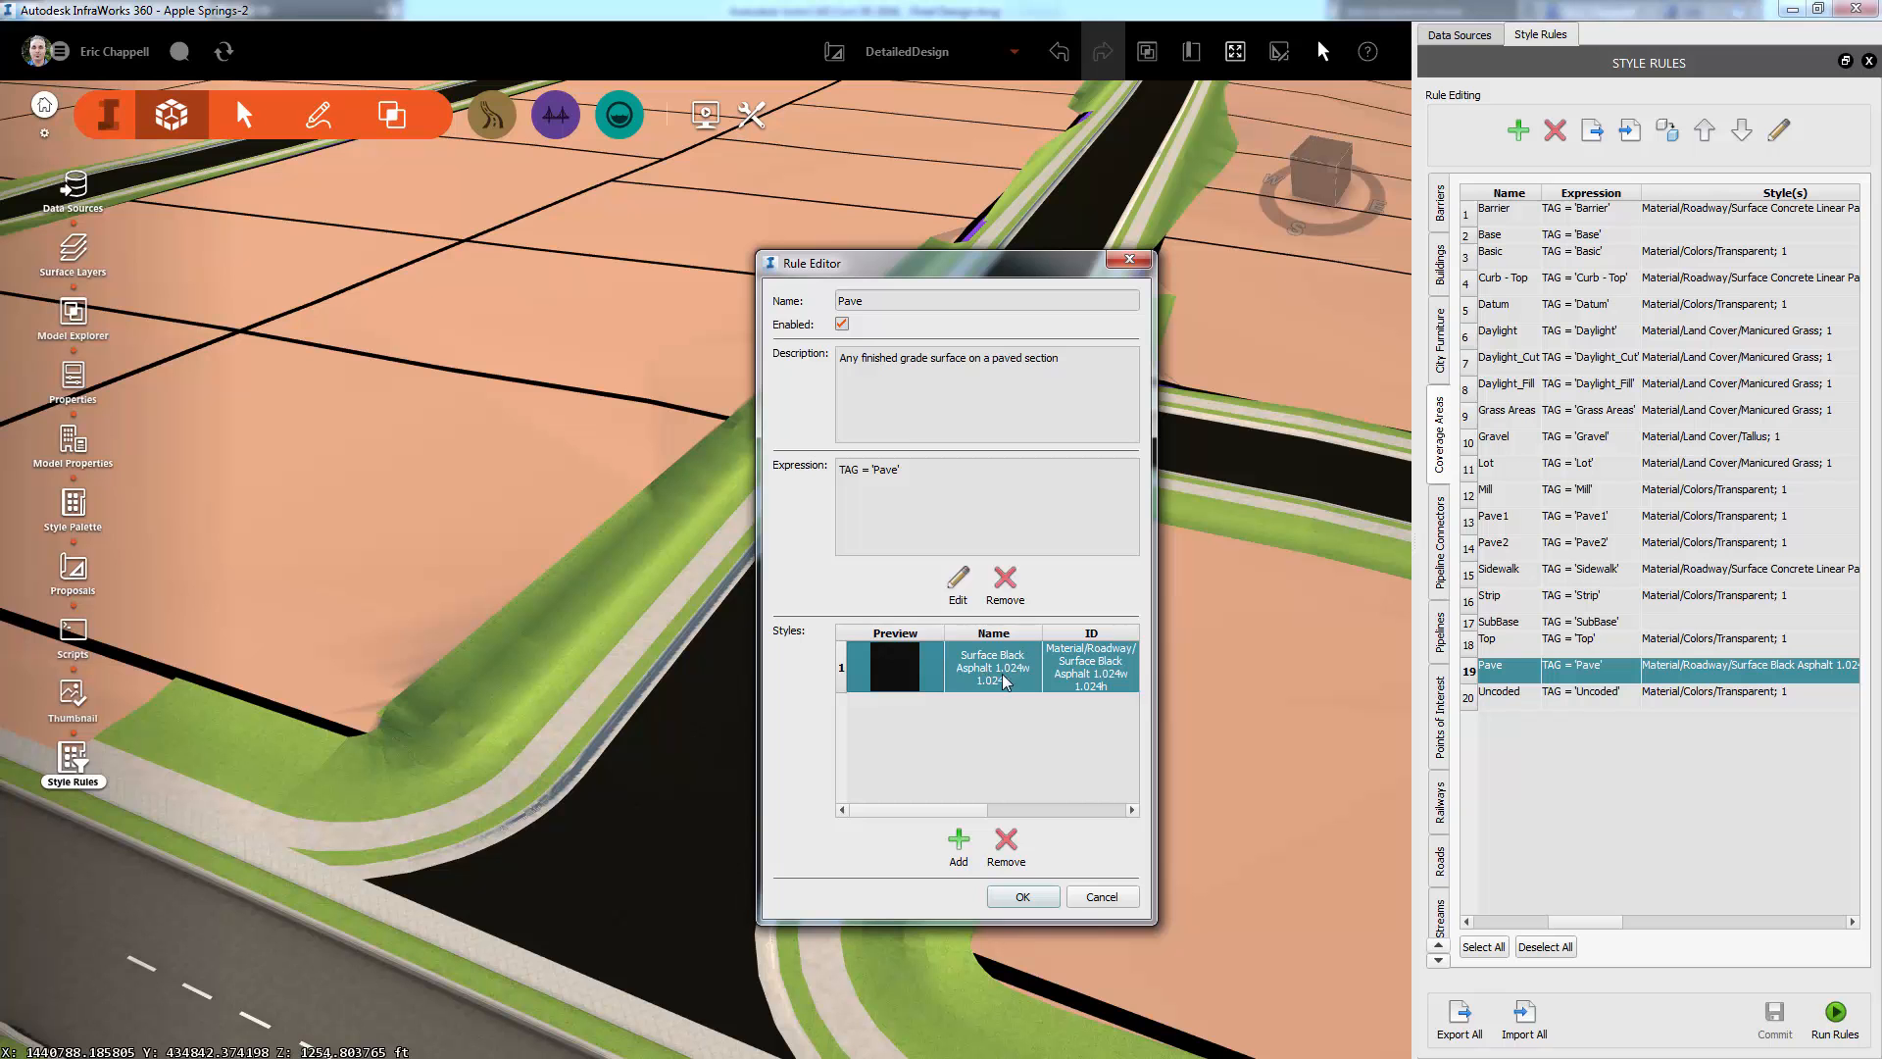
click(1113, 897)
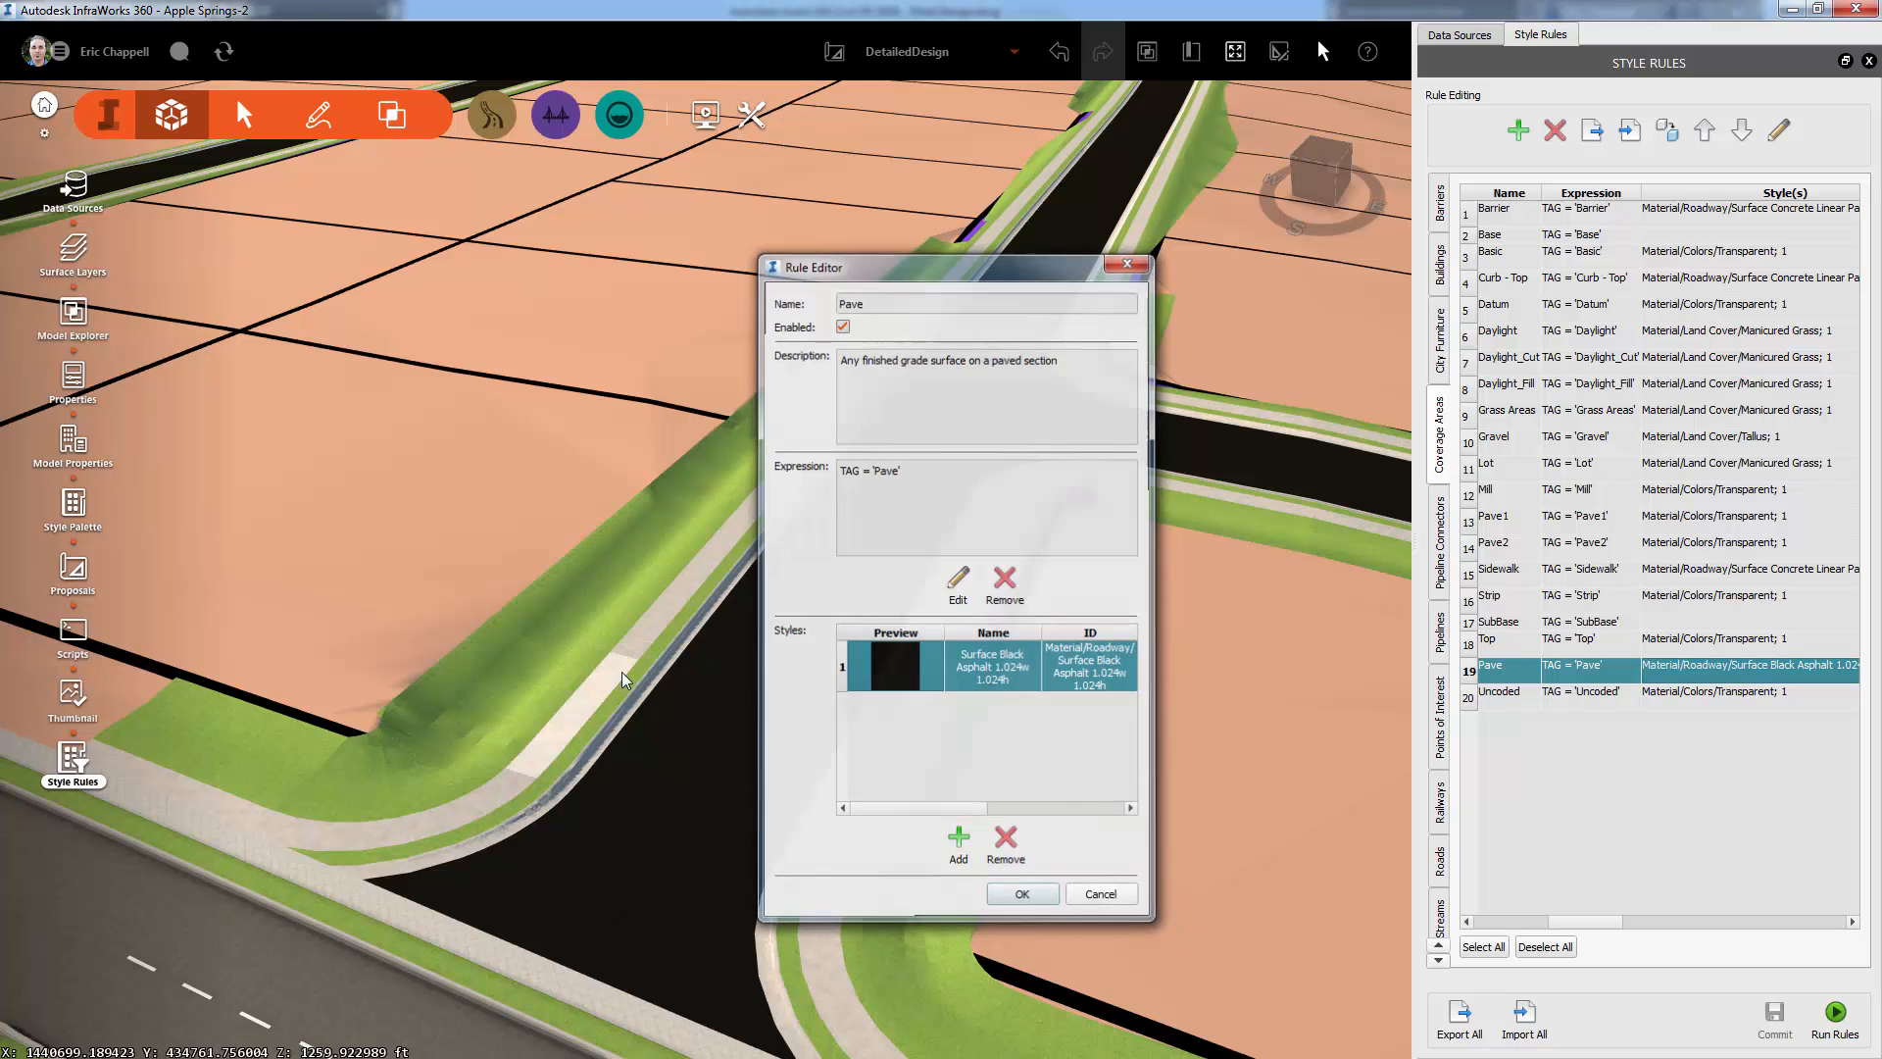
Replace the Pave rule's style with the Asphalt material from Material/Terrain and run the style rules.
drag(714, 726, 764, 680)
scroll(790, 722, up, 3)
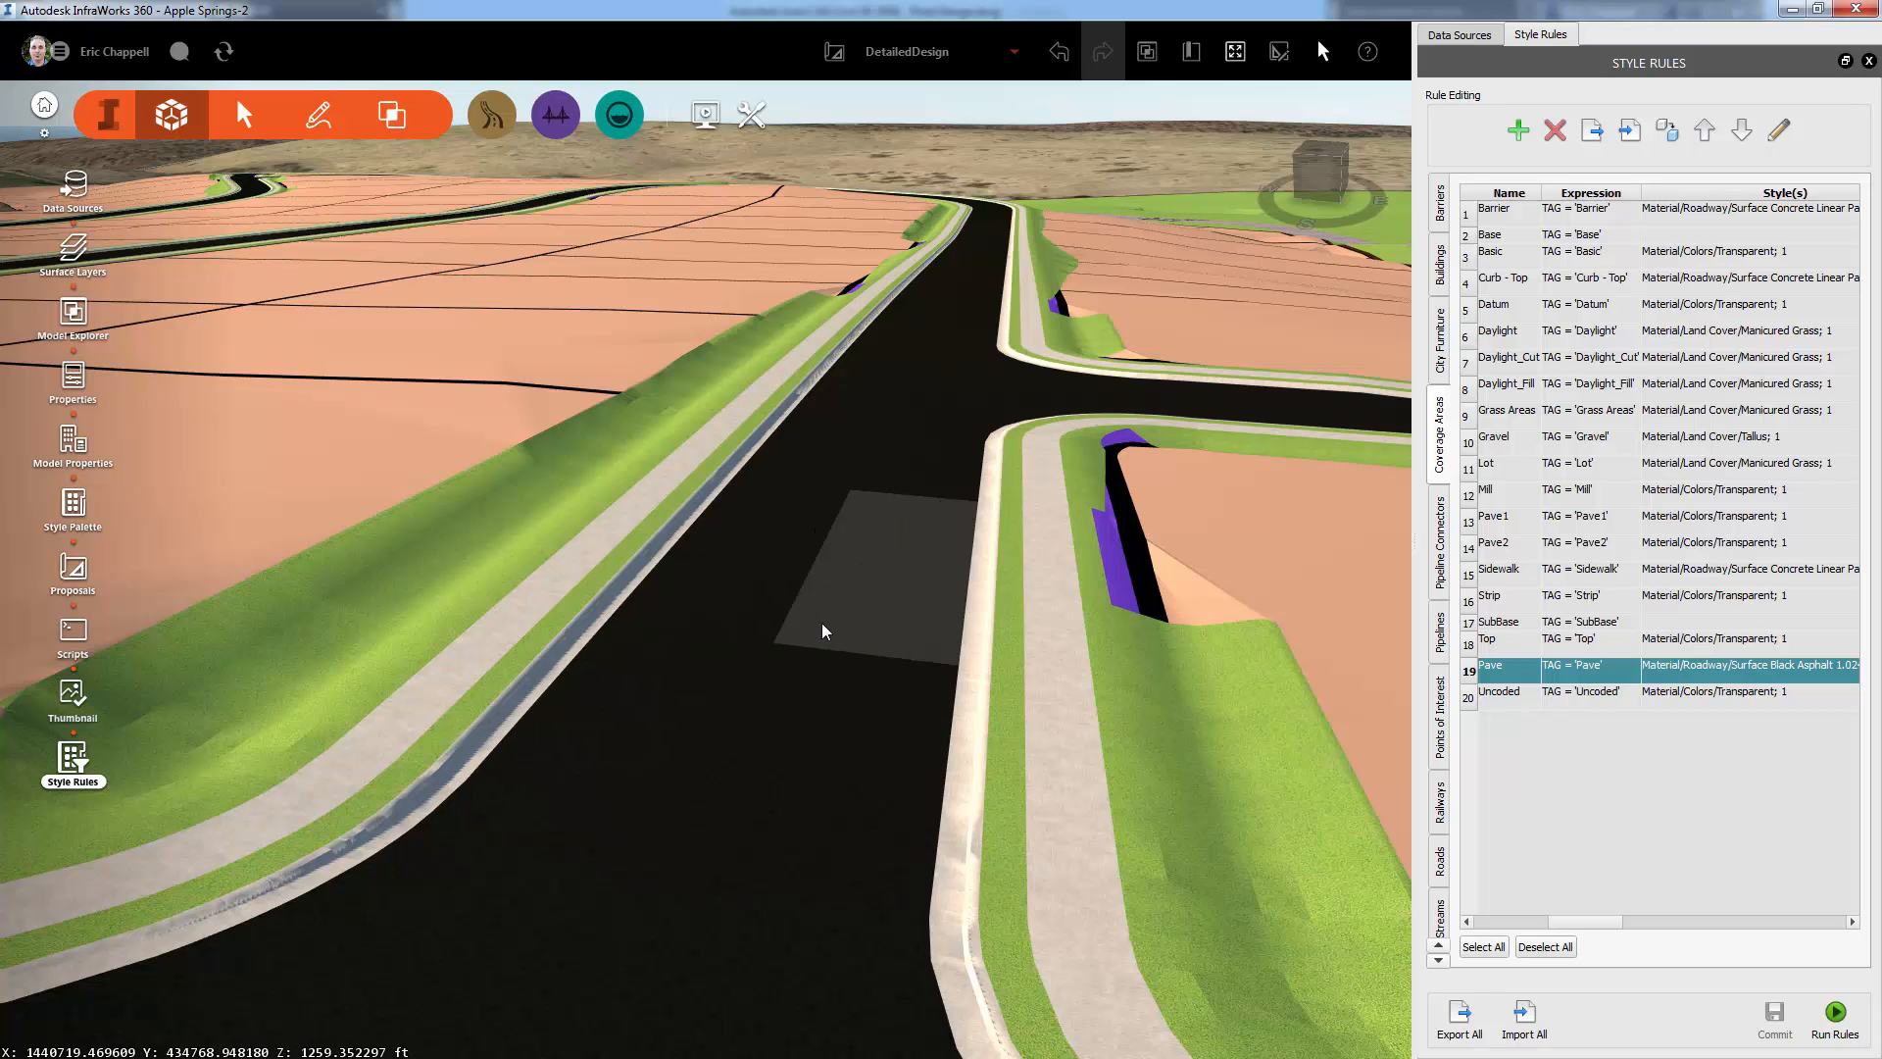
double_click(1755, 681)
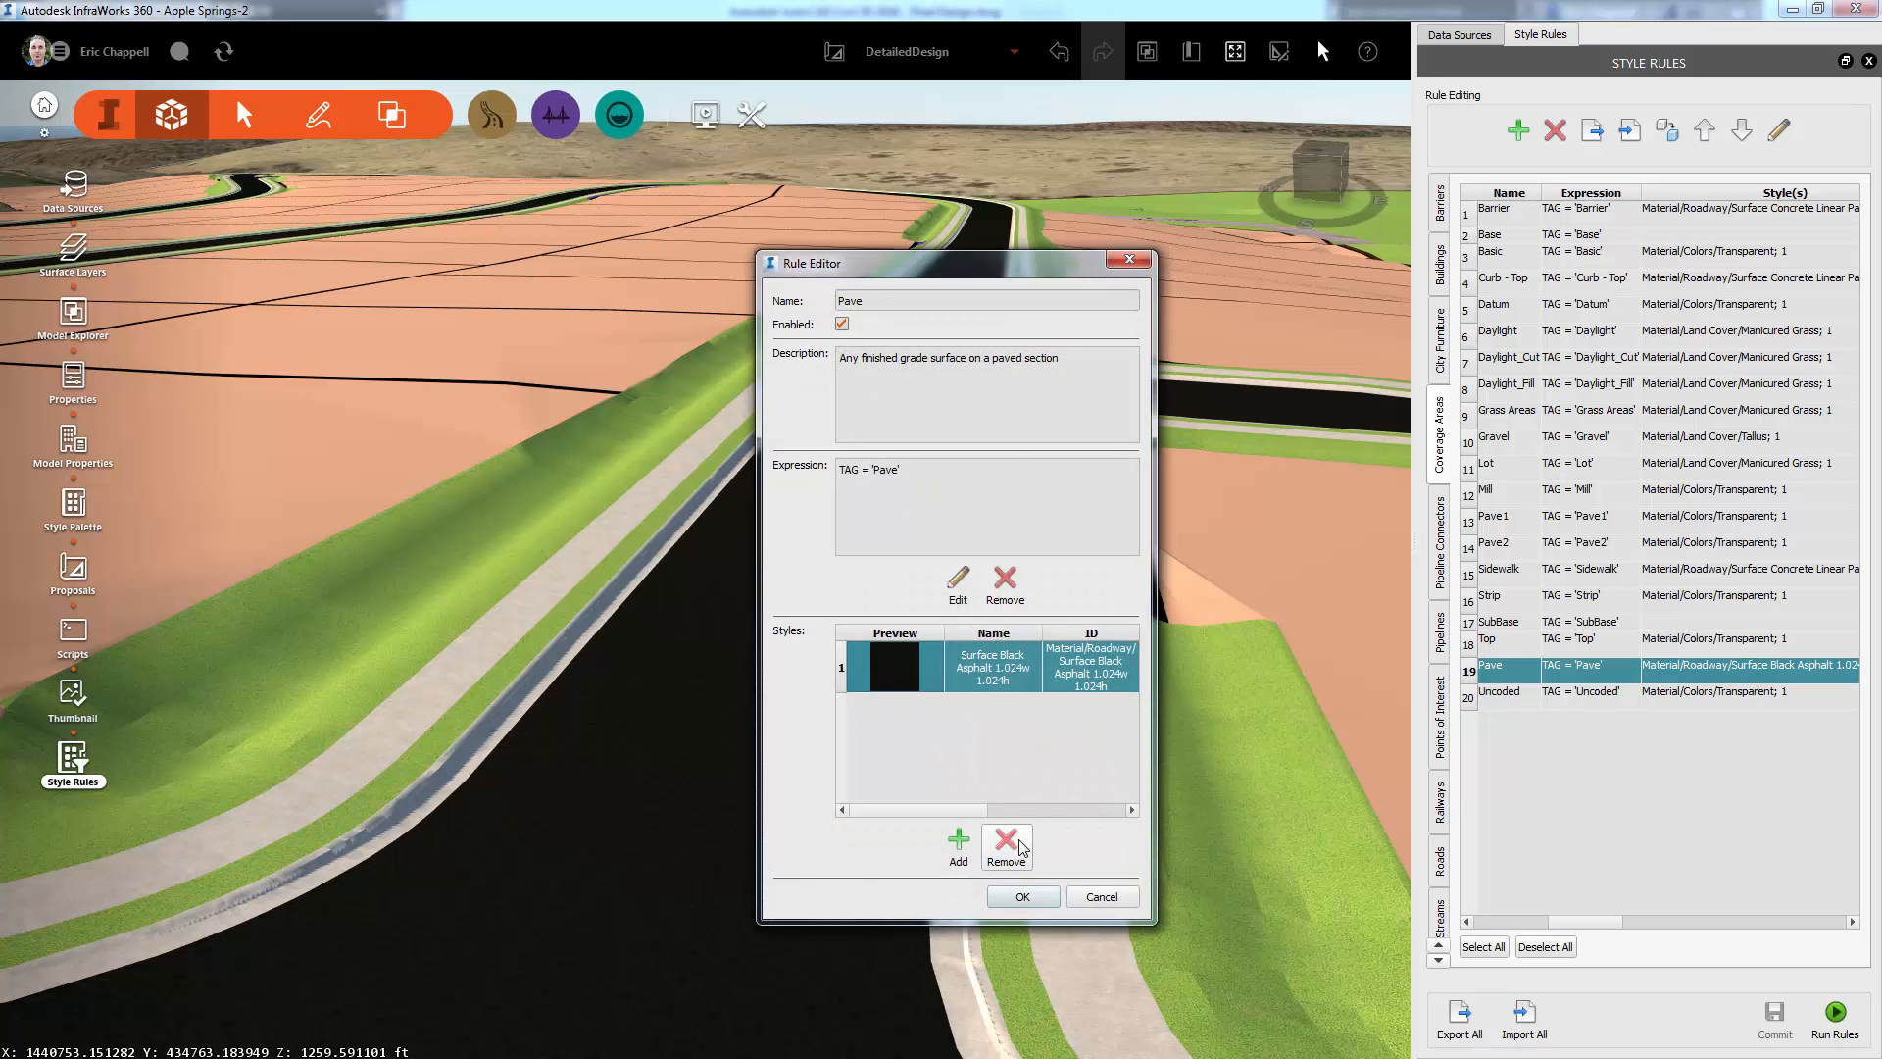
click(1012, 849)
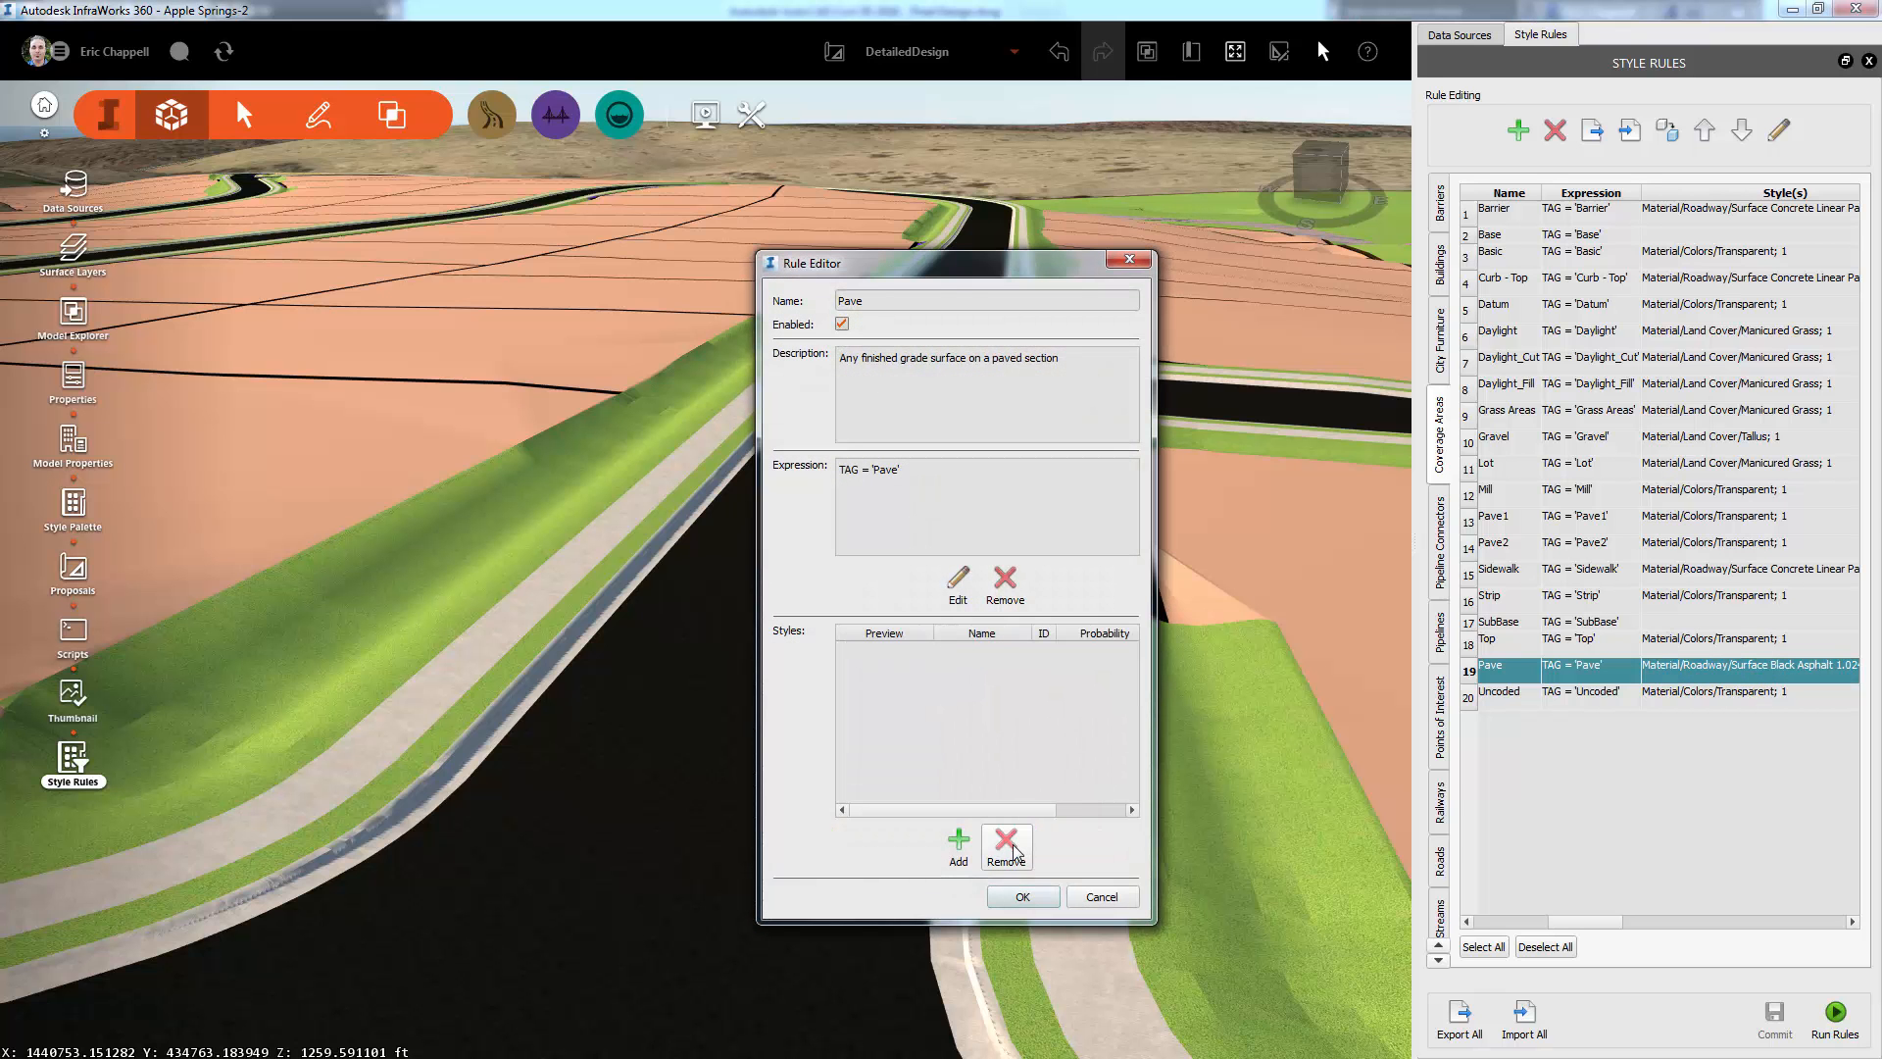
click(961, 845)
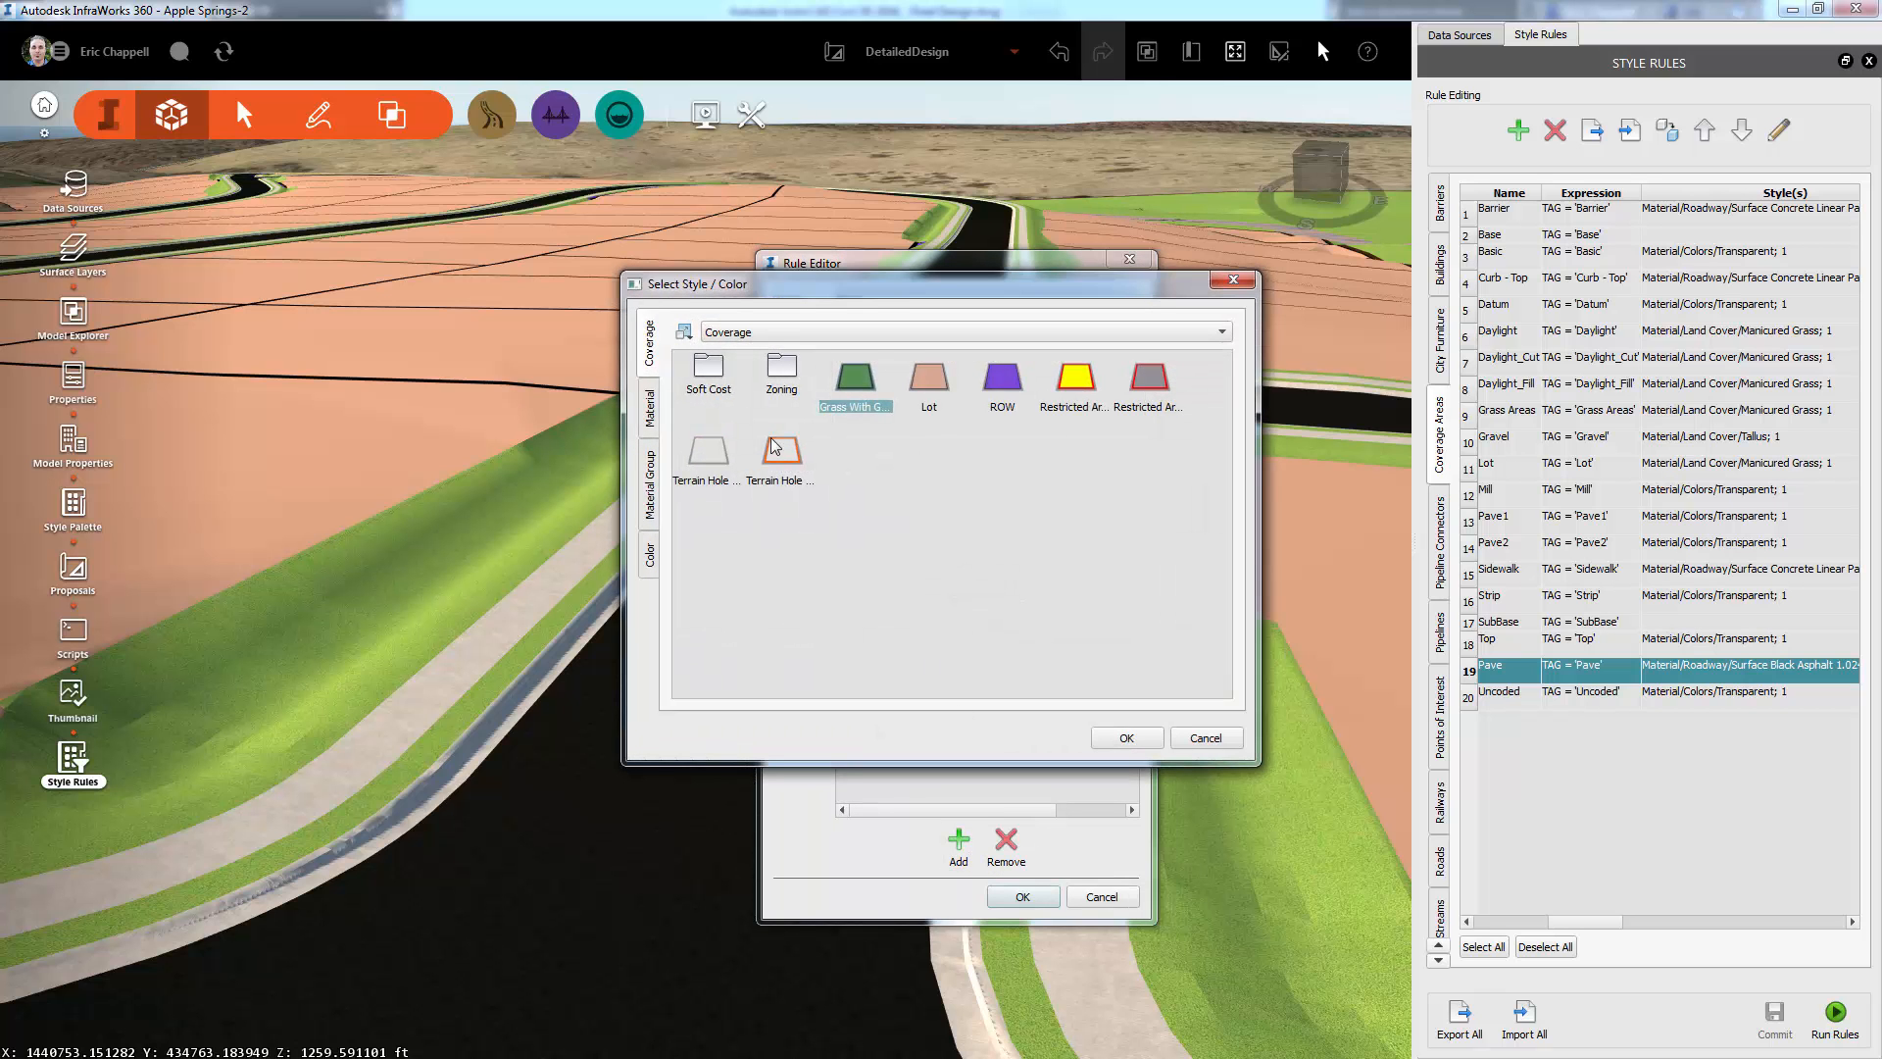
click(652, 412)
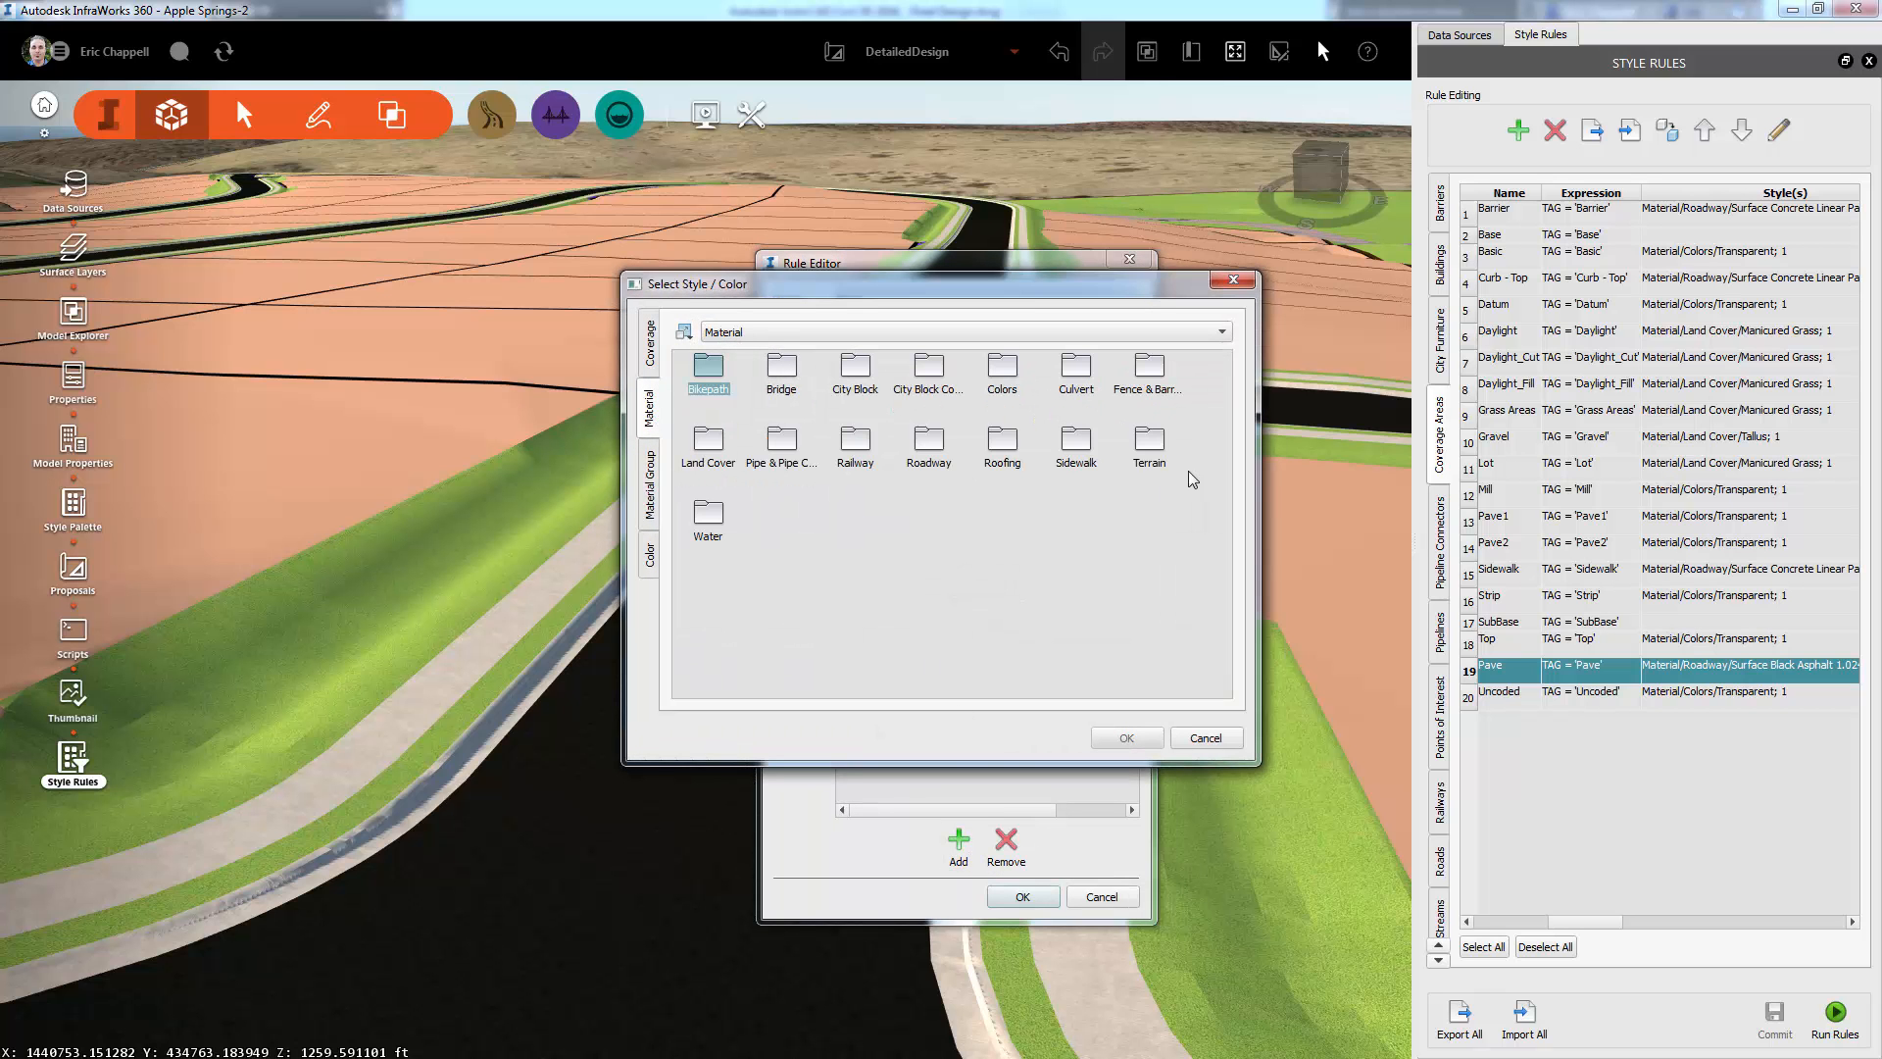
double_click(1160, 455)
click(808, 384)
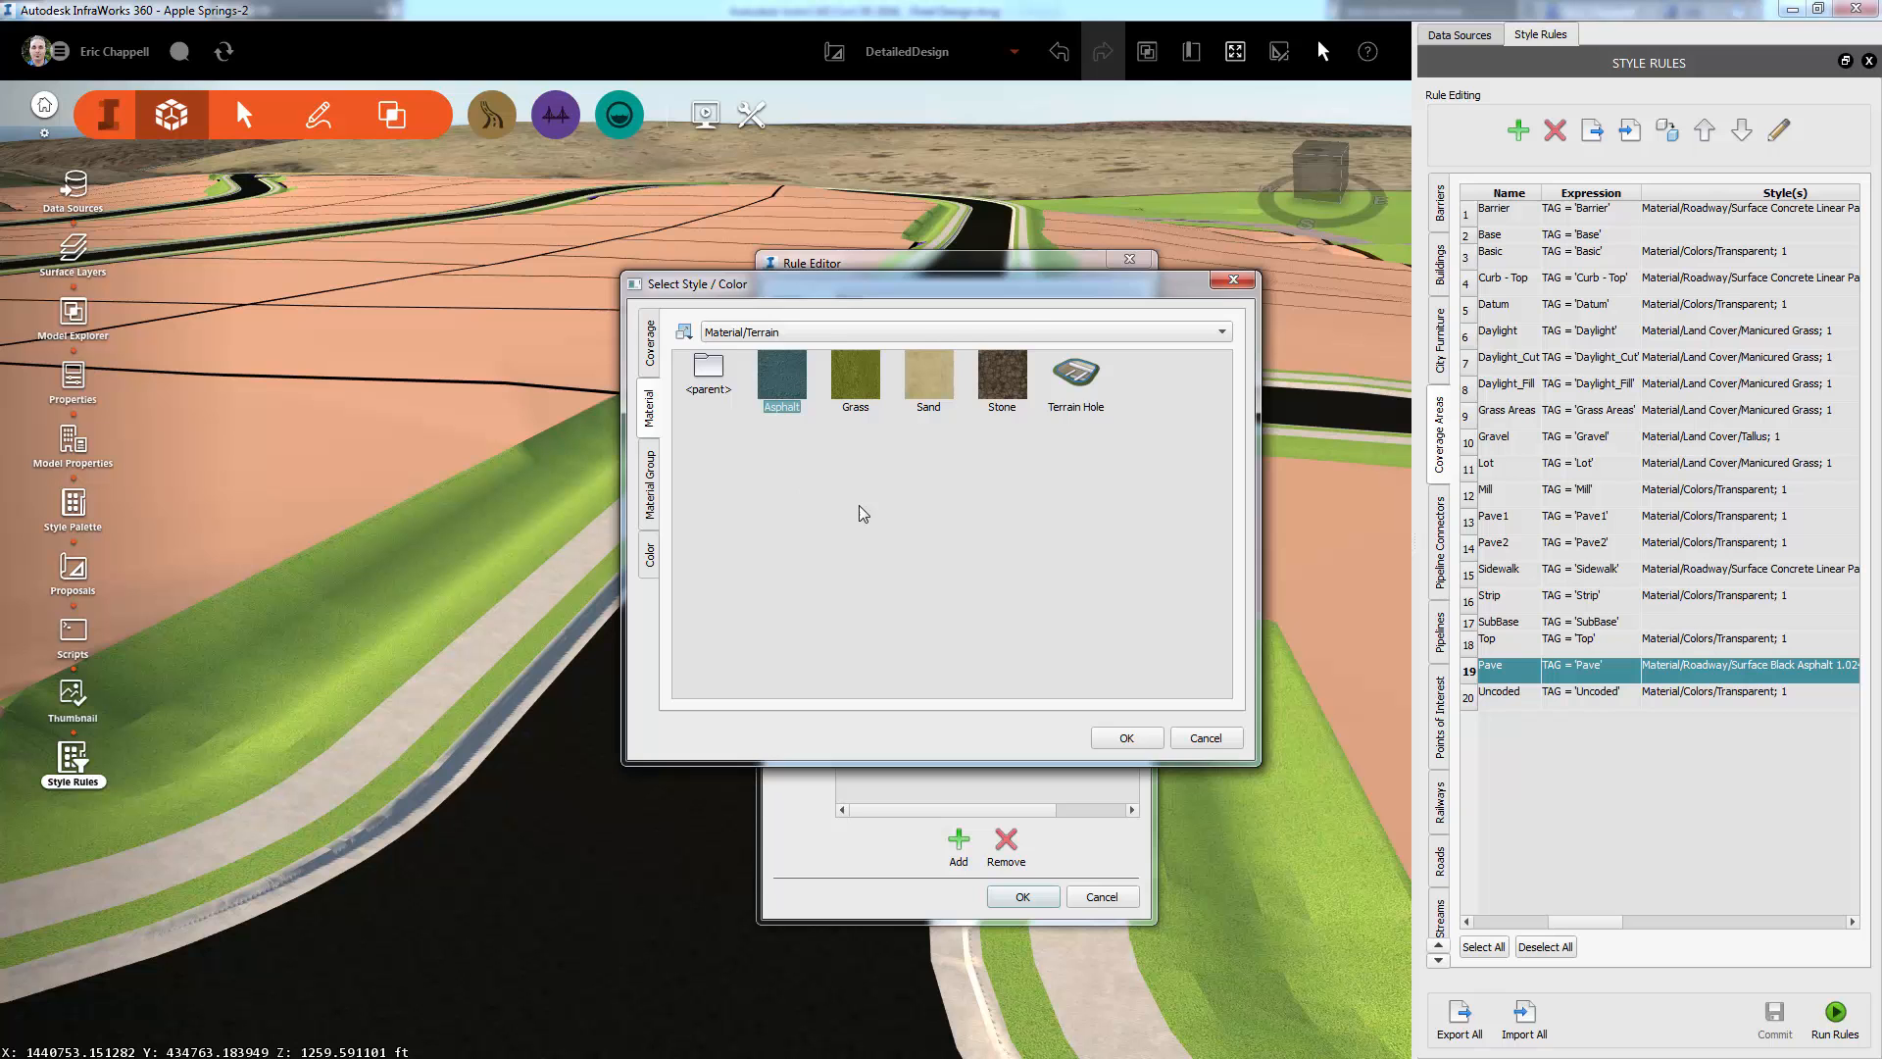
click(1121, 741)
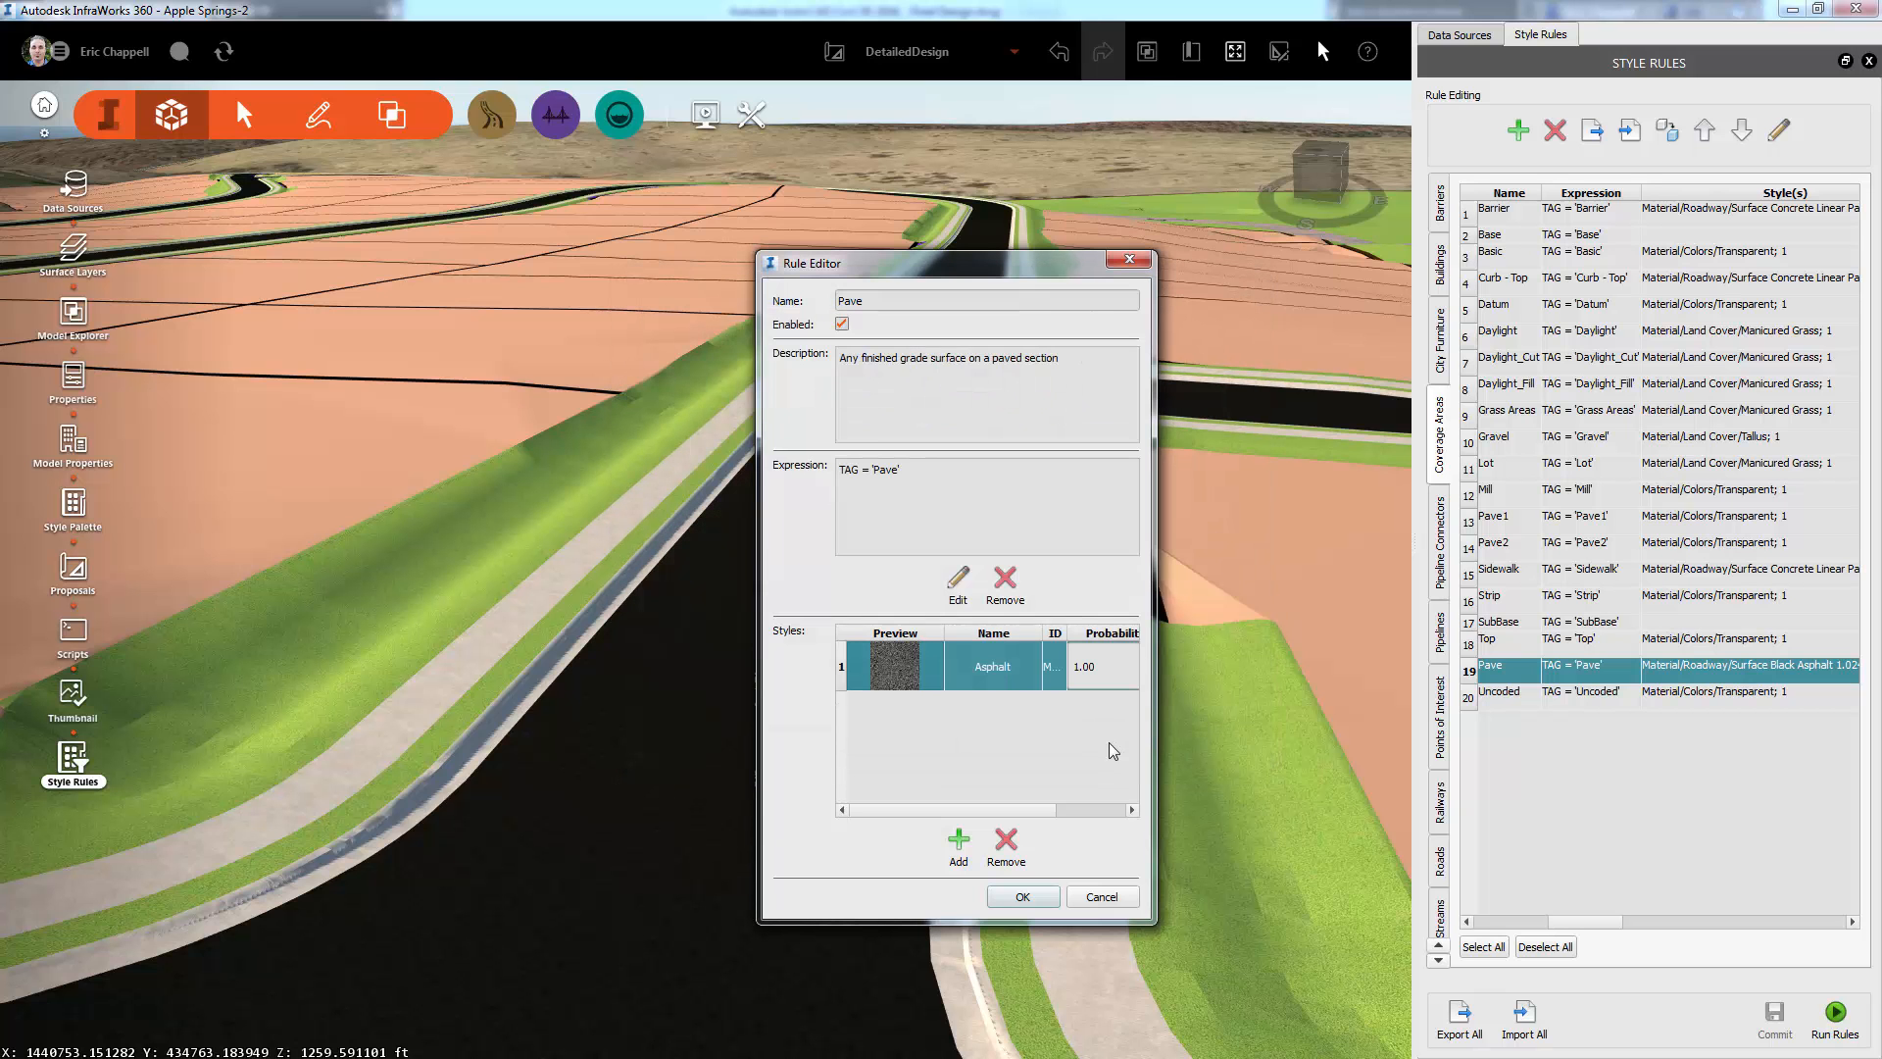
click(1022, 895)
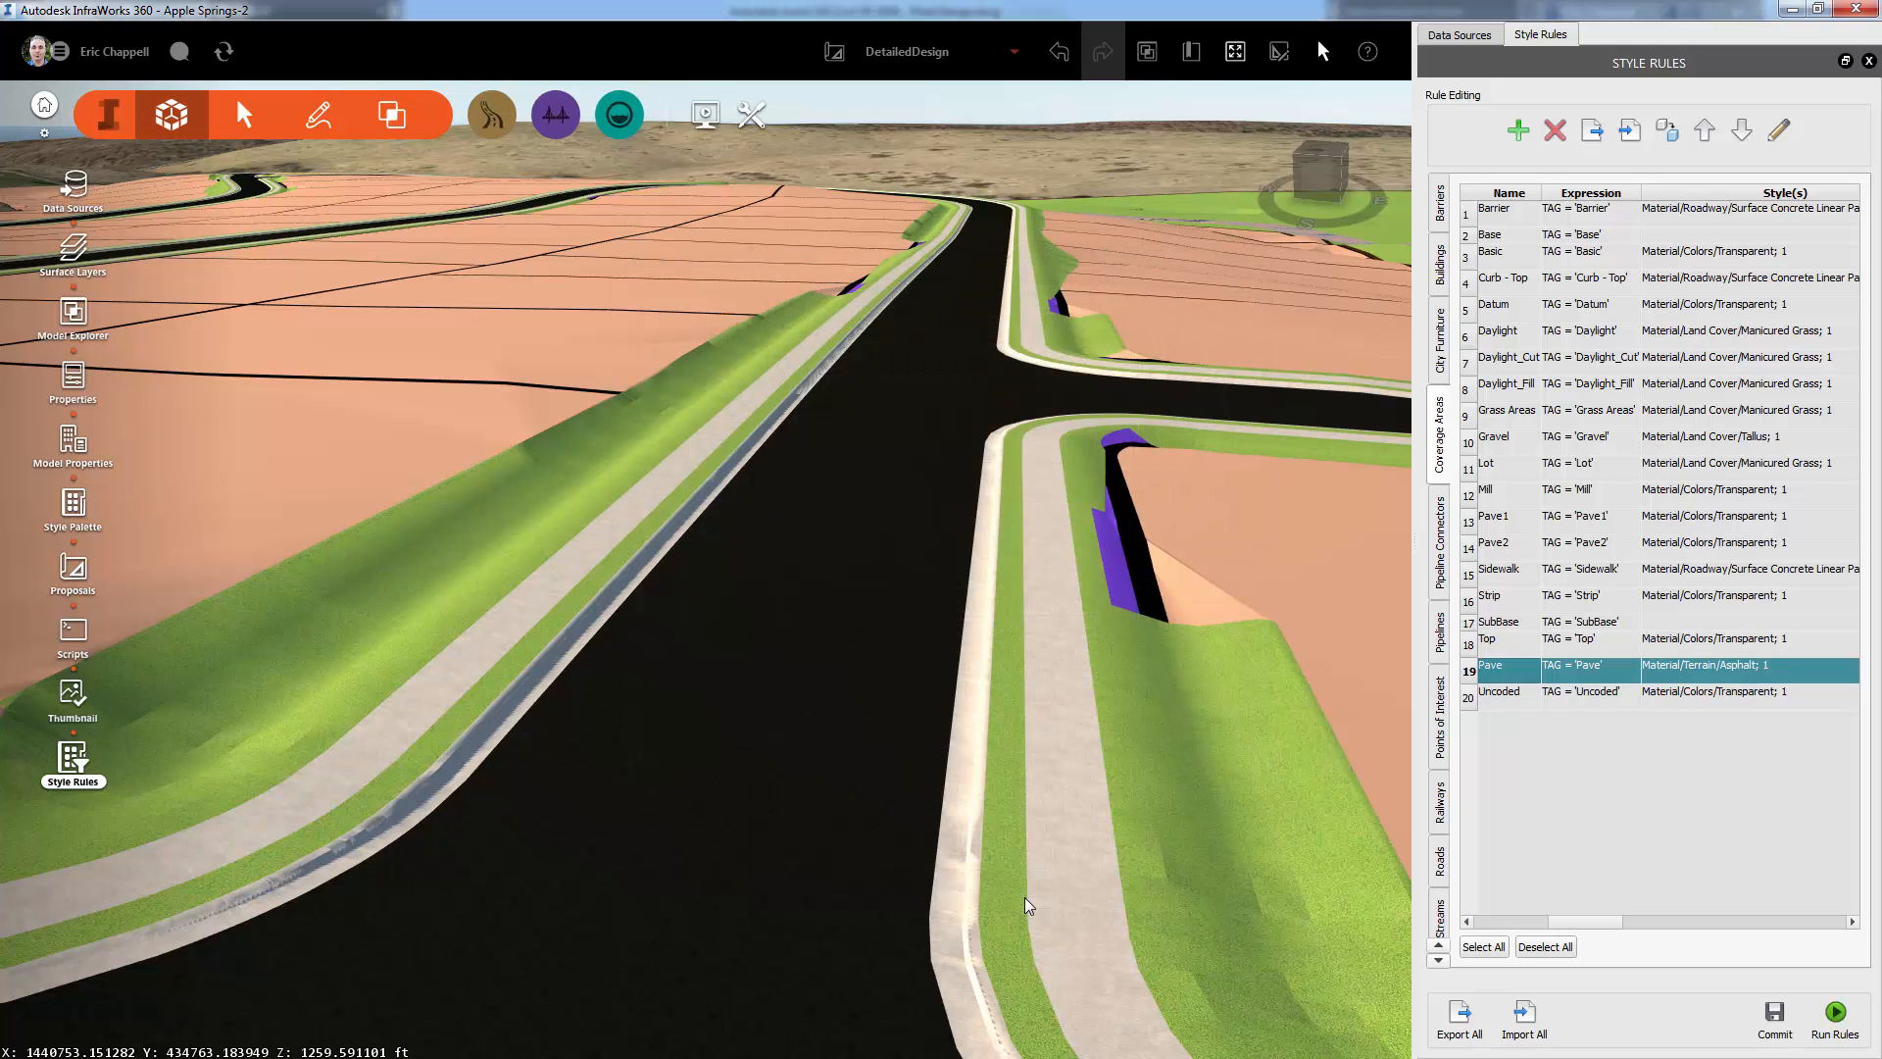
click(1834, 1020)
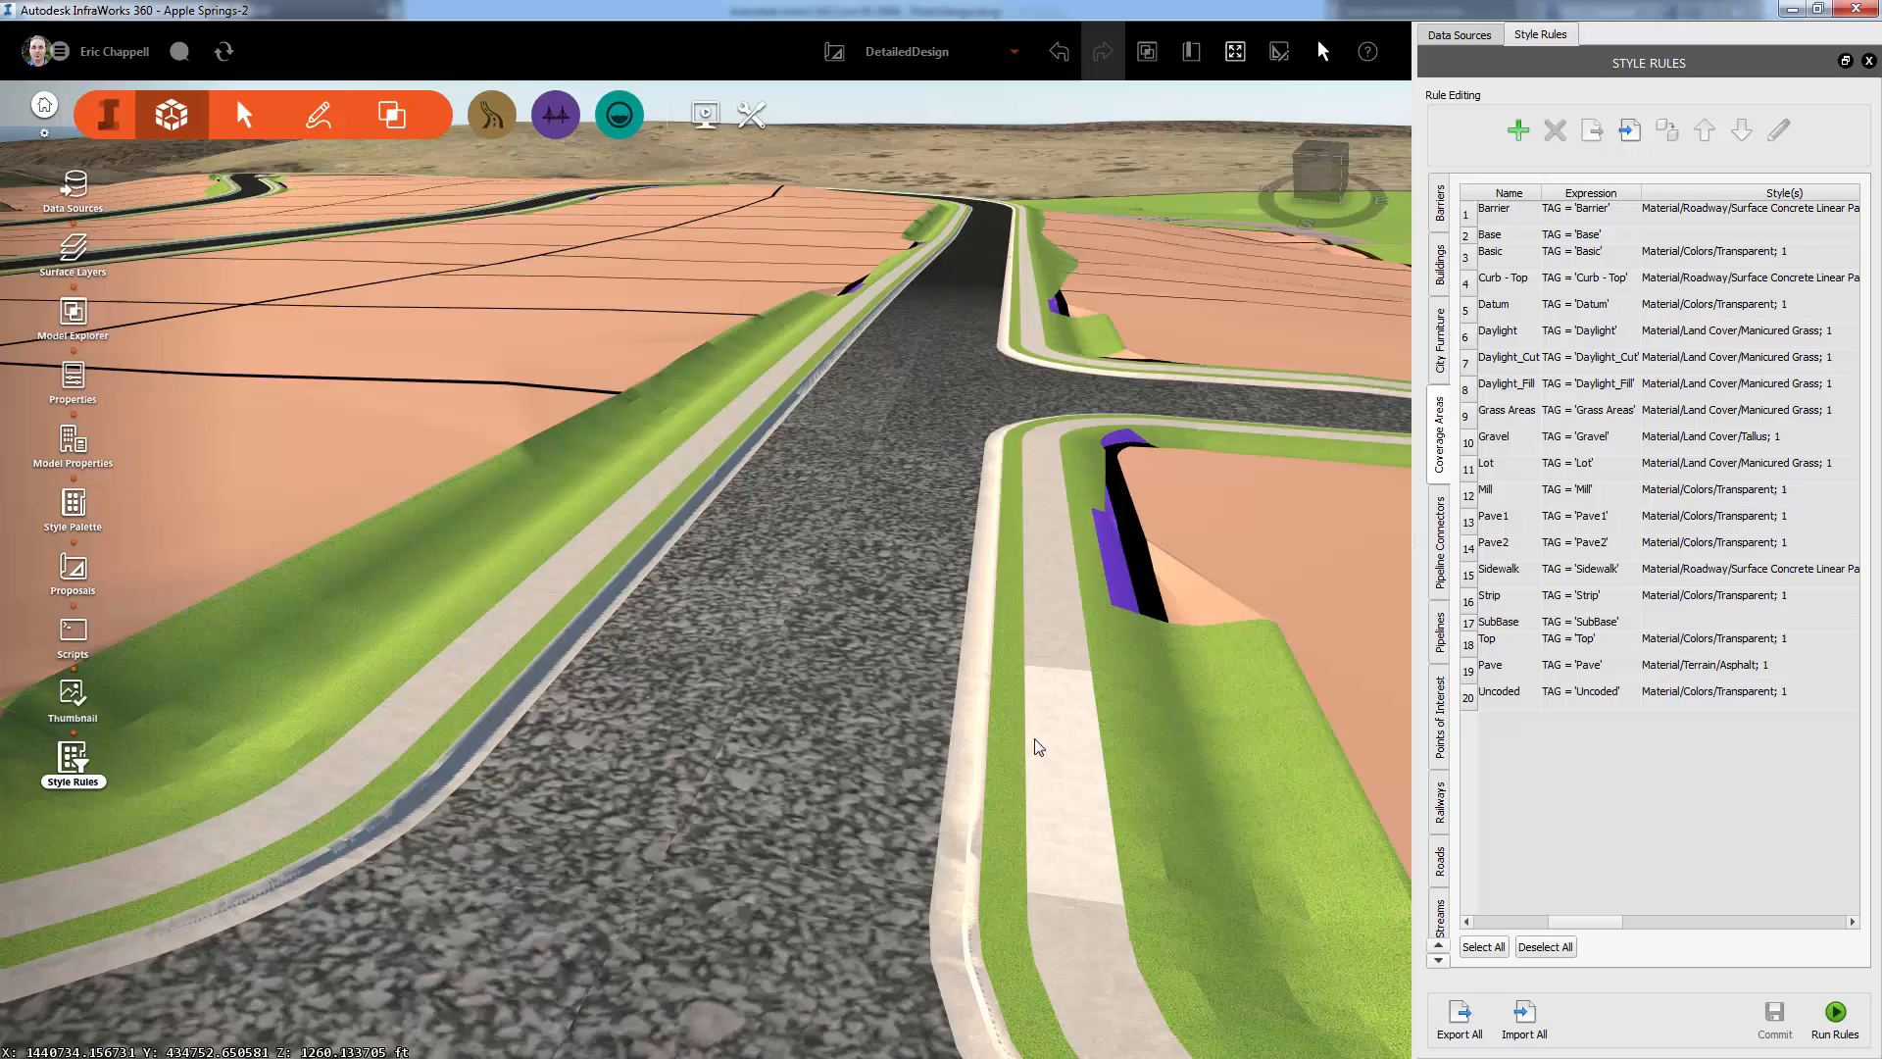
Examine the asphalt surface on the roads and cul-de-sac from several distances and angles.
drag(1037, 747, 962, 802)
scroll(956, 794, down, 3)
scroll(997, 698, down, 6)
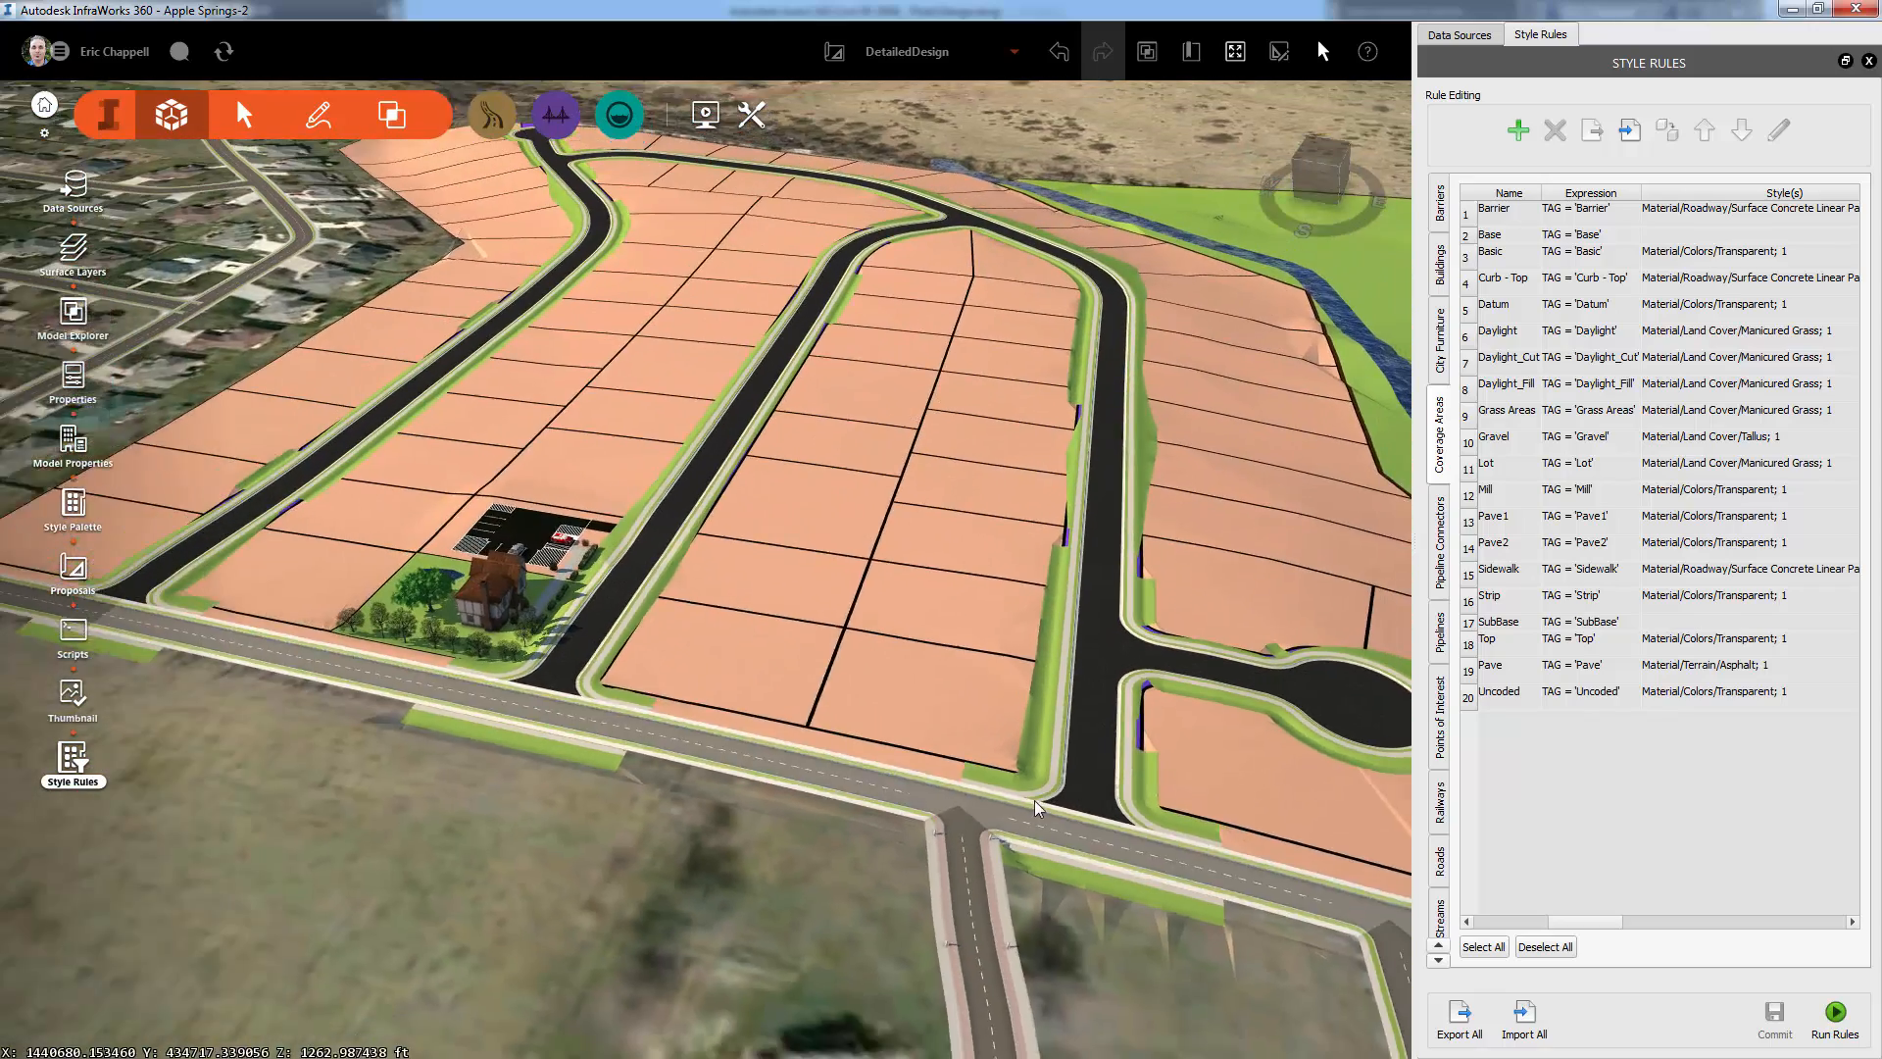
drag(1037, 808, 895, 856)
scroll(862, 879, up, 6)
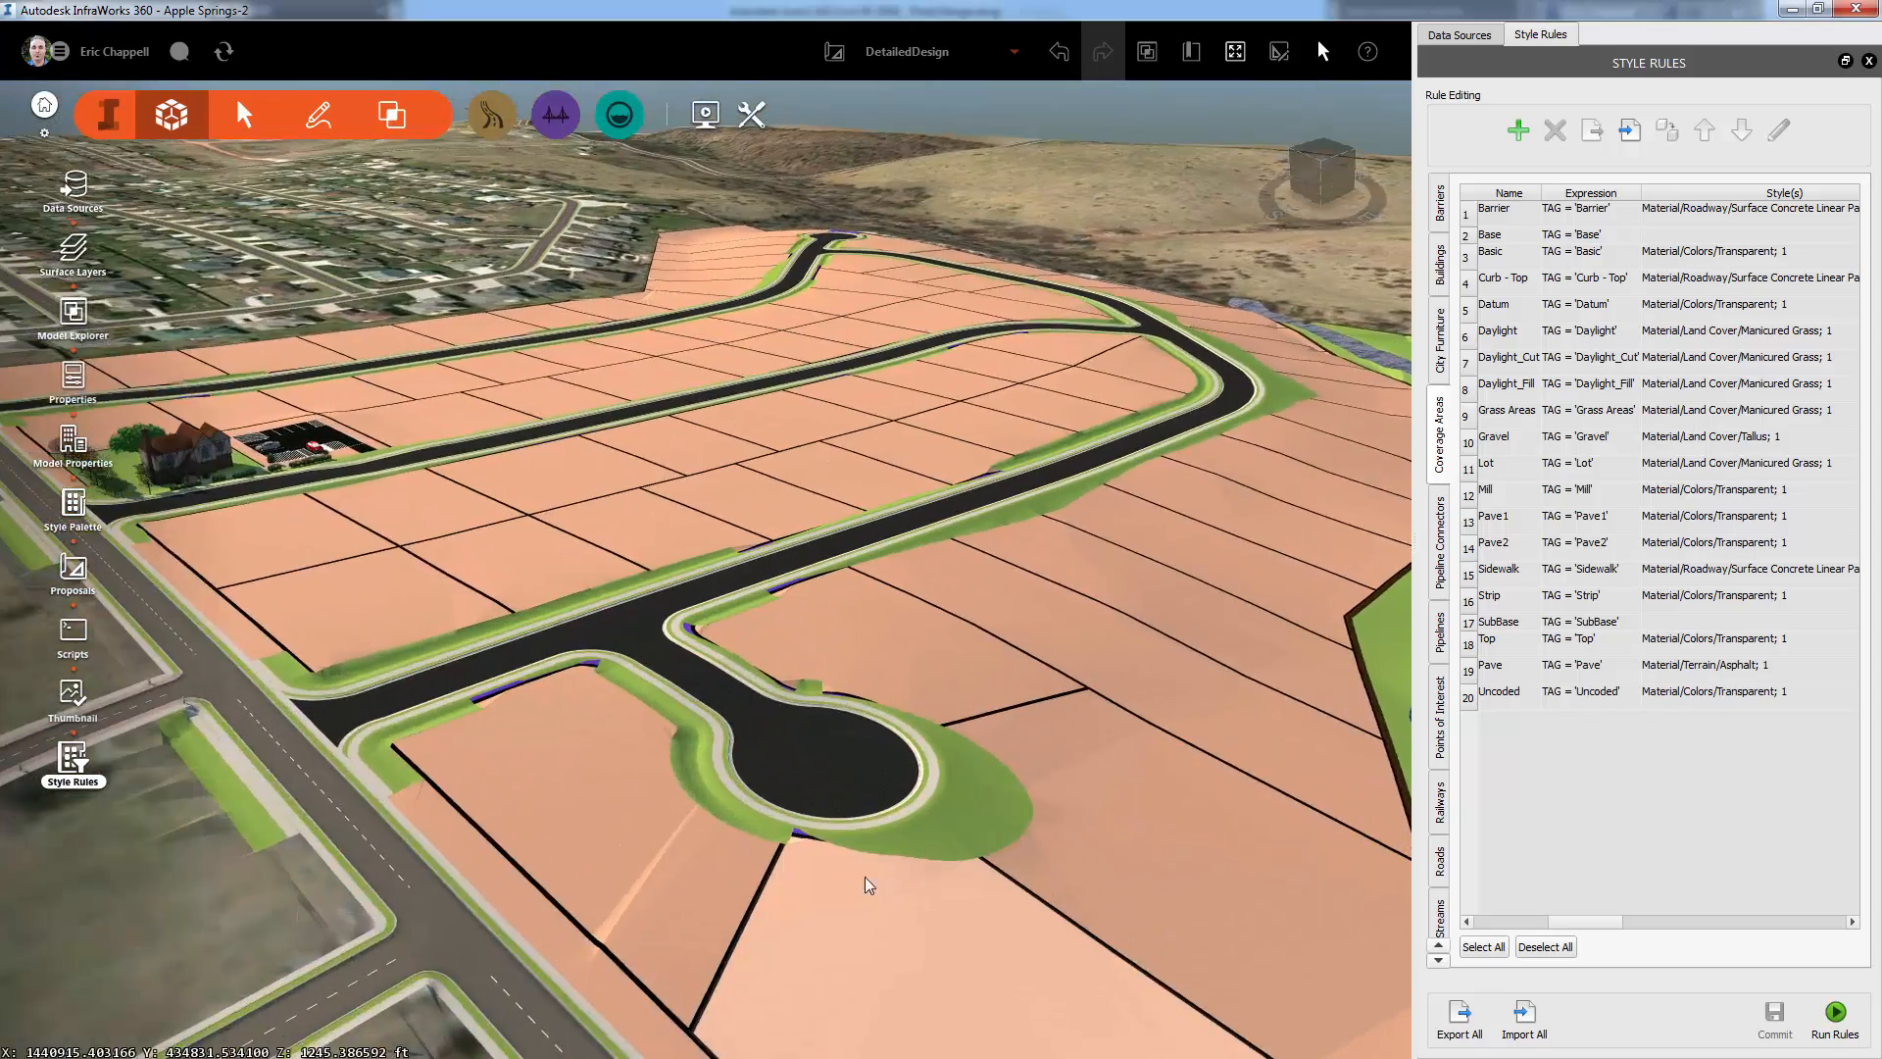
scroll(749, 865, up, 5)
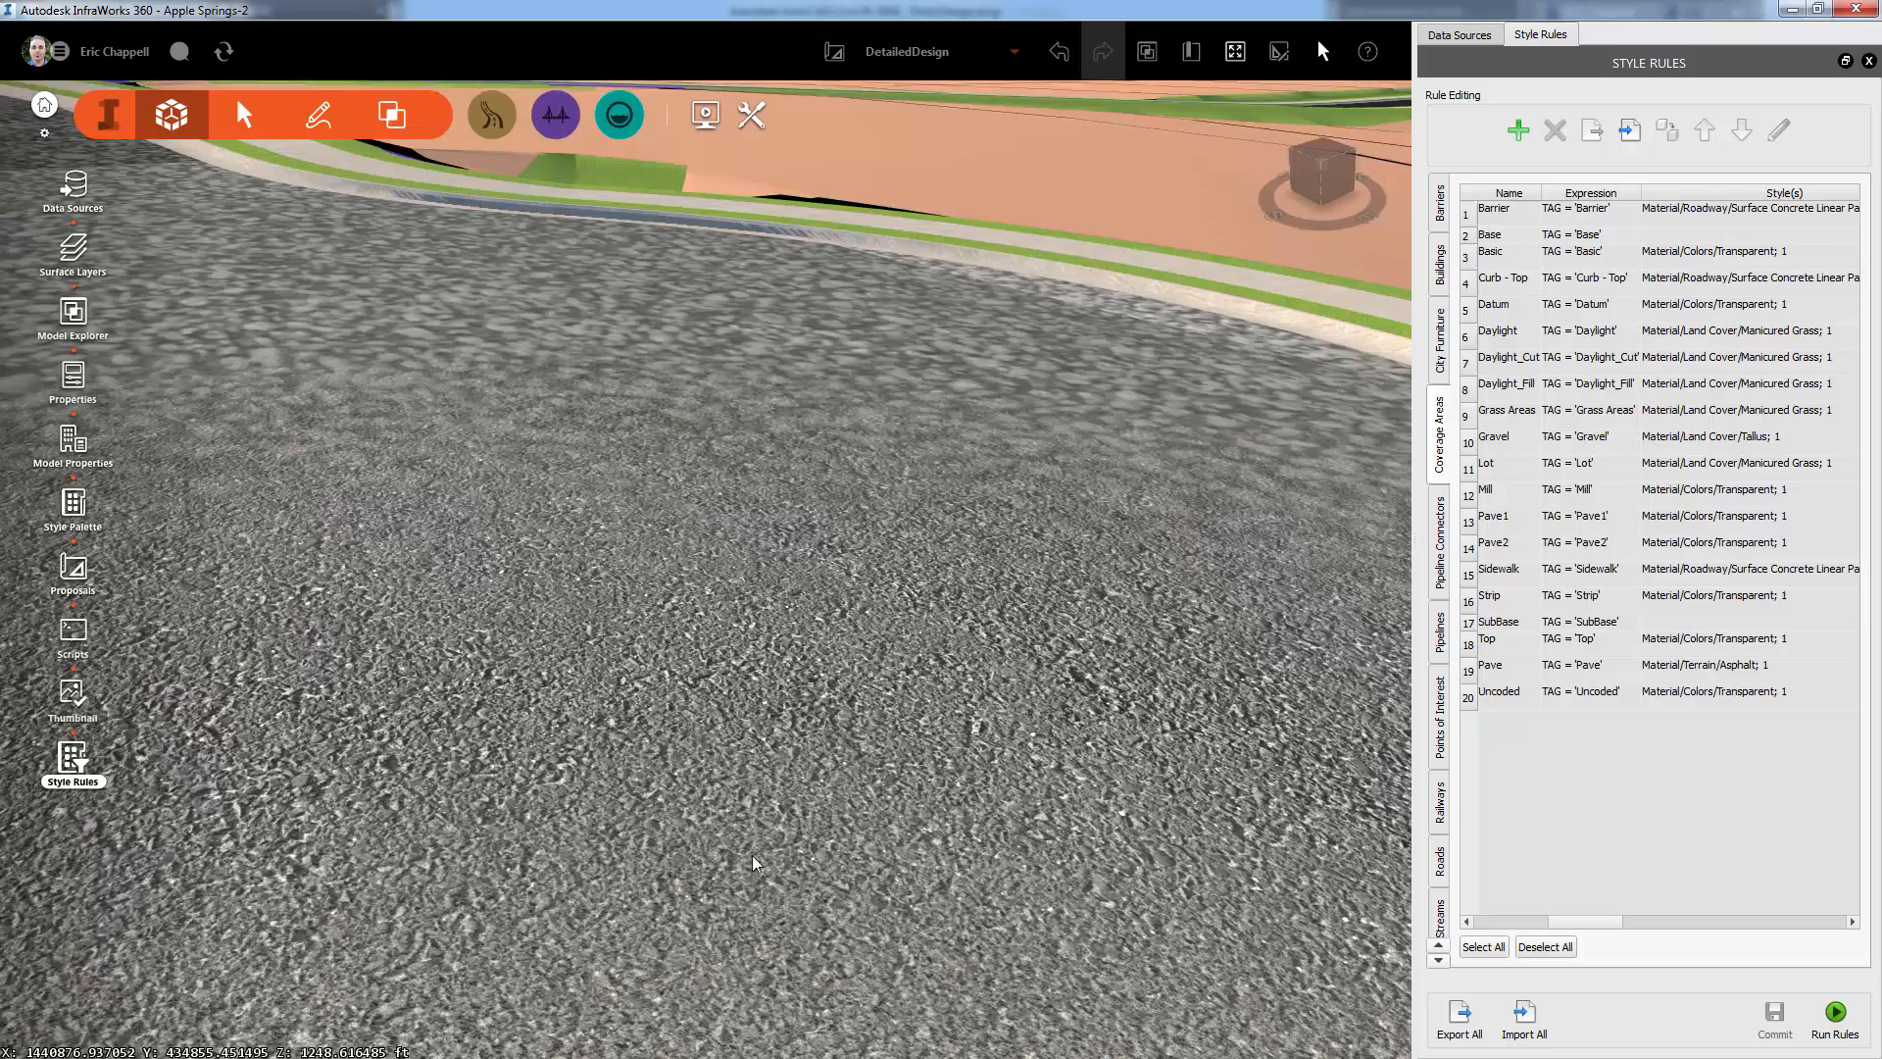
drag(753, 863, 1082, 939)
scroll(1083, 938, down, 8)
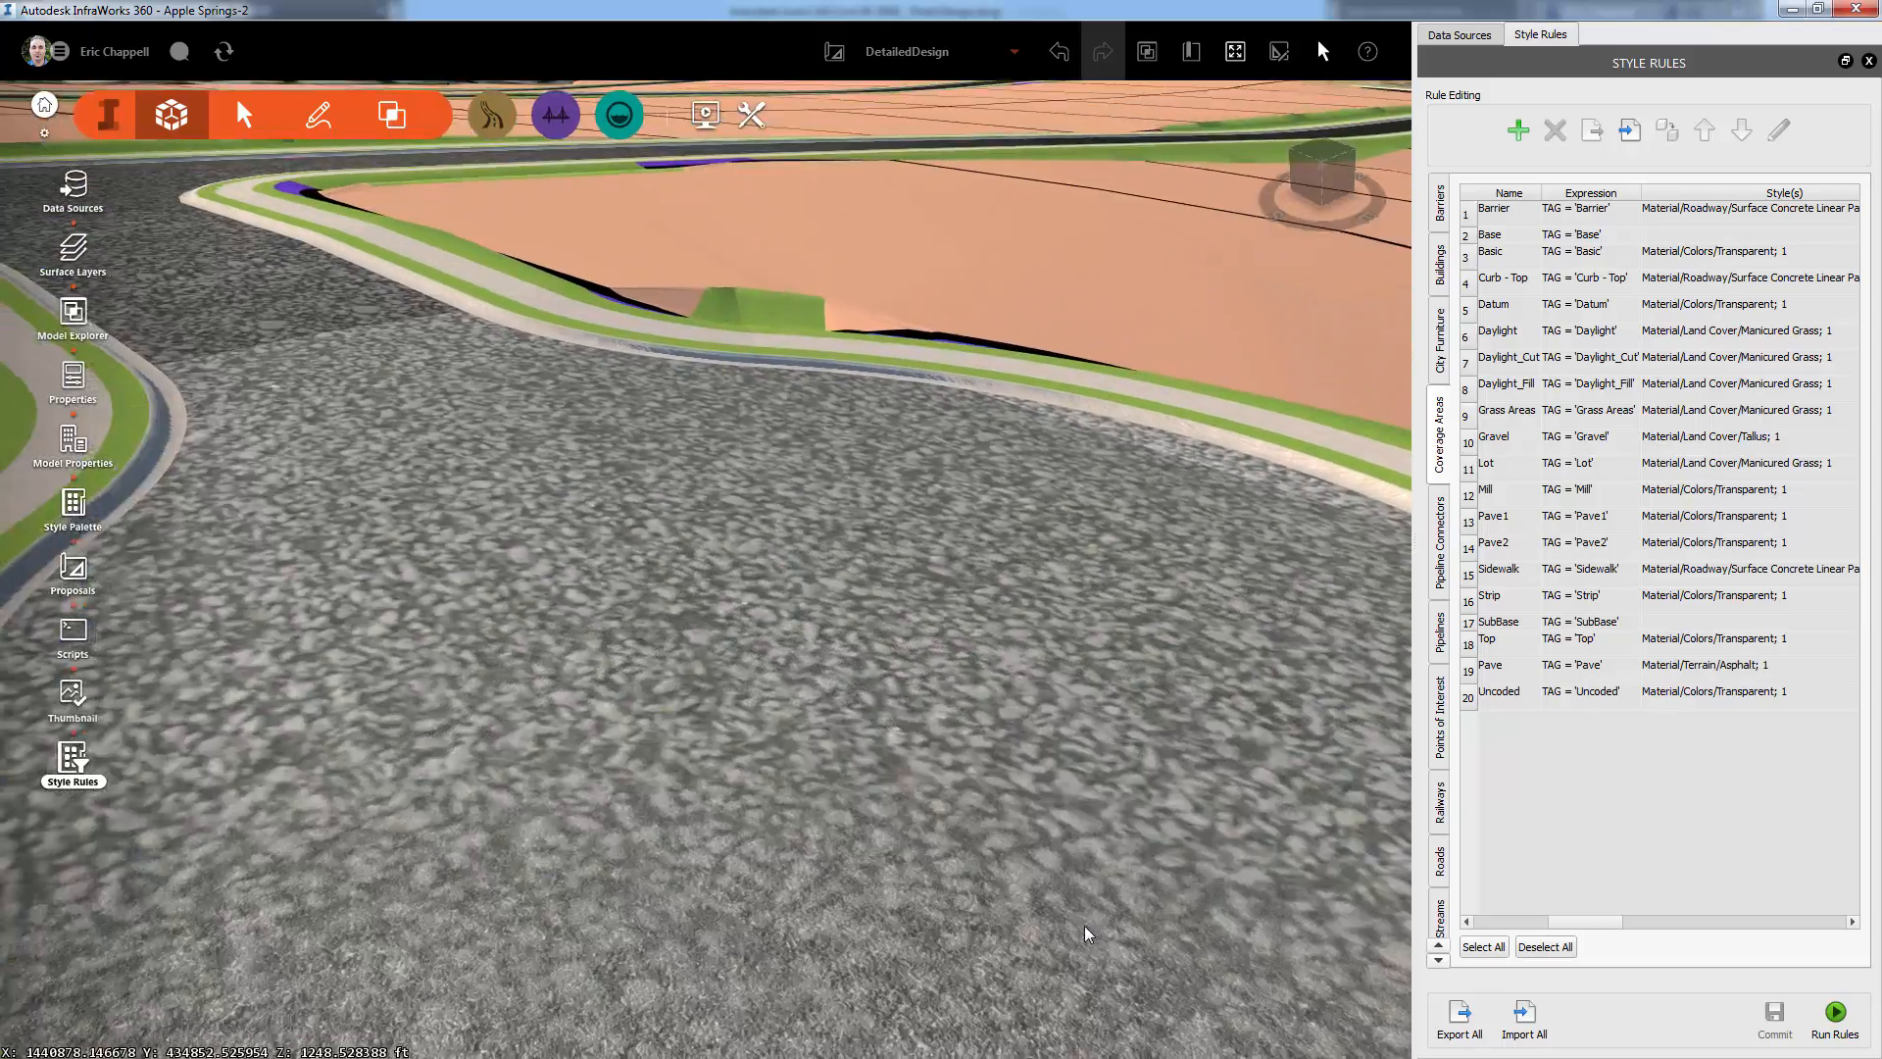
scroll(1072, 921, down, 8)
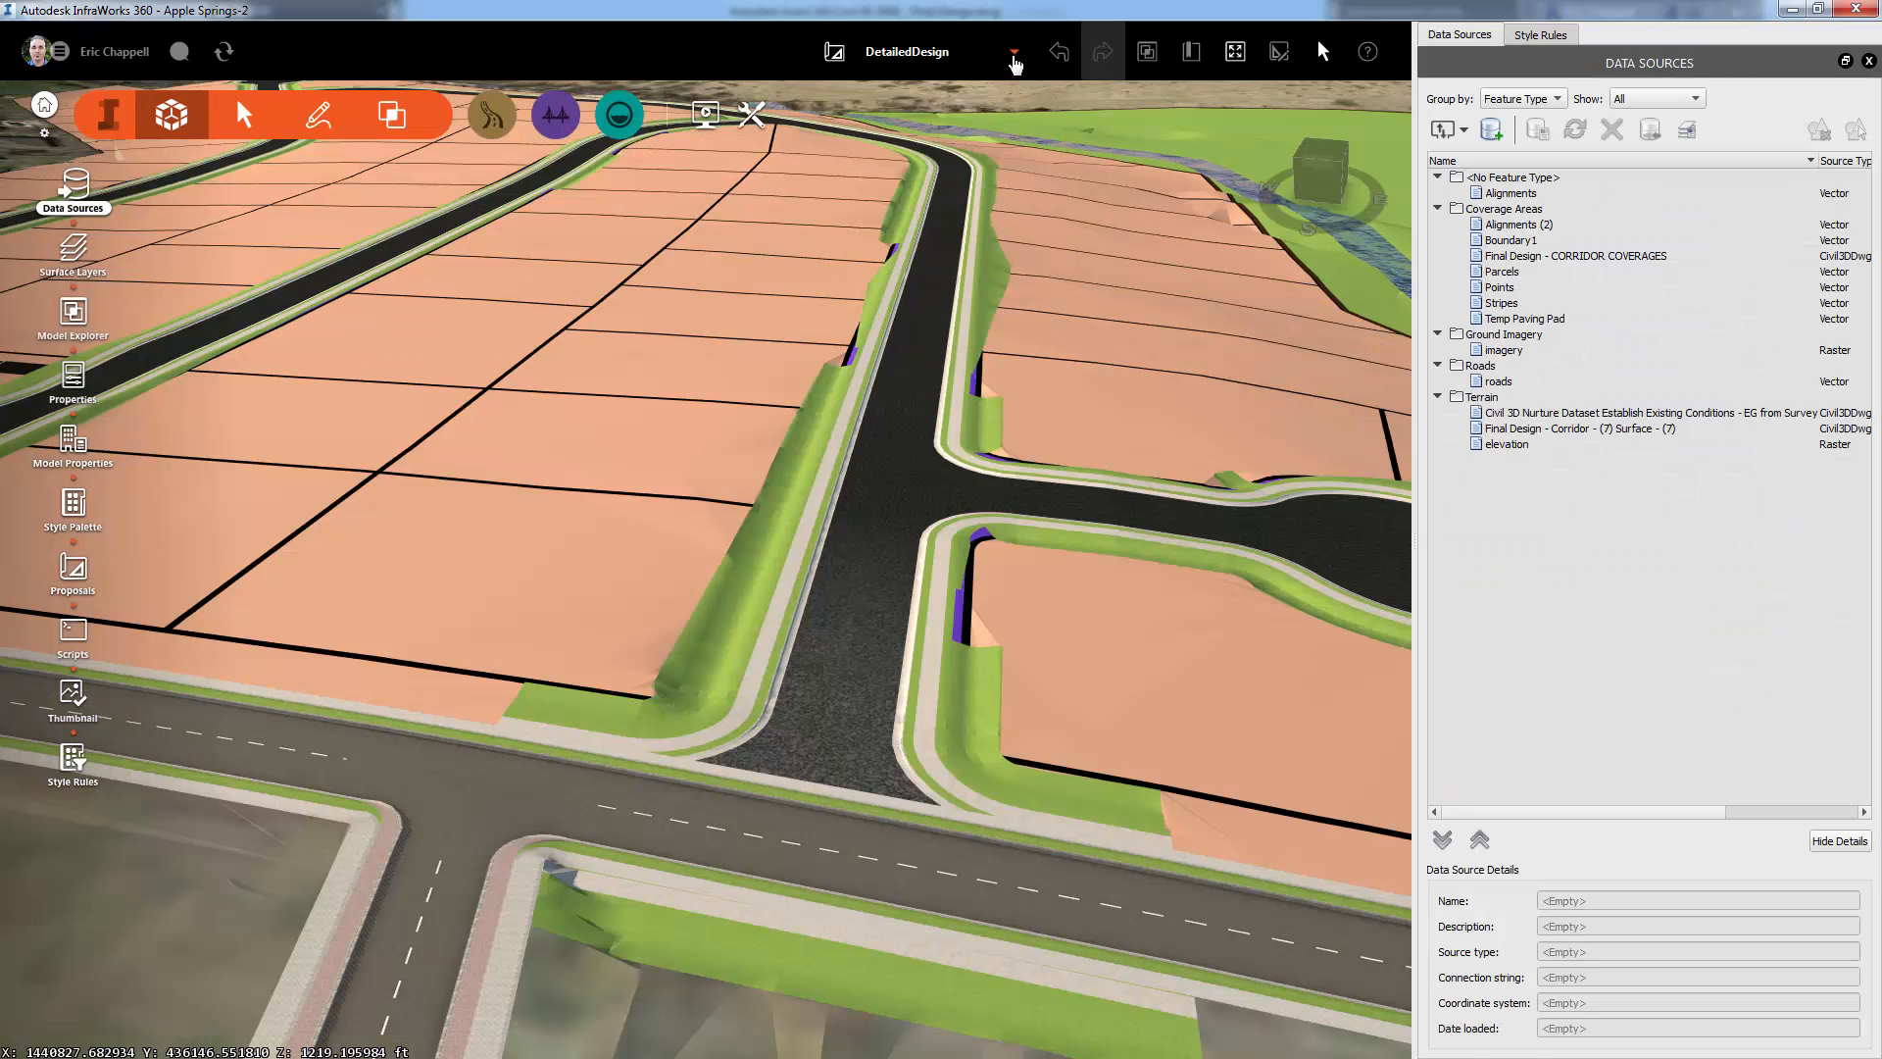
Switch to the Drive proposal and open Final Design.dwg as an AutoCAD Civil 3D DWG data source.
click(1013, 53)
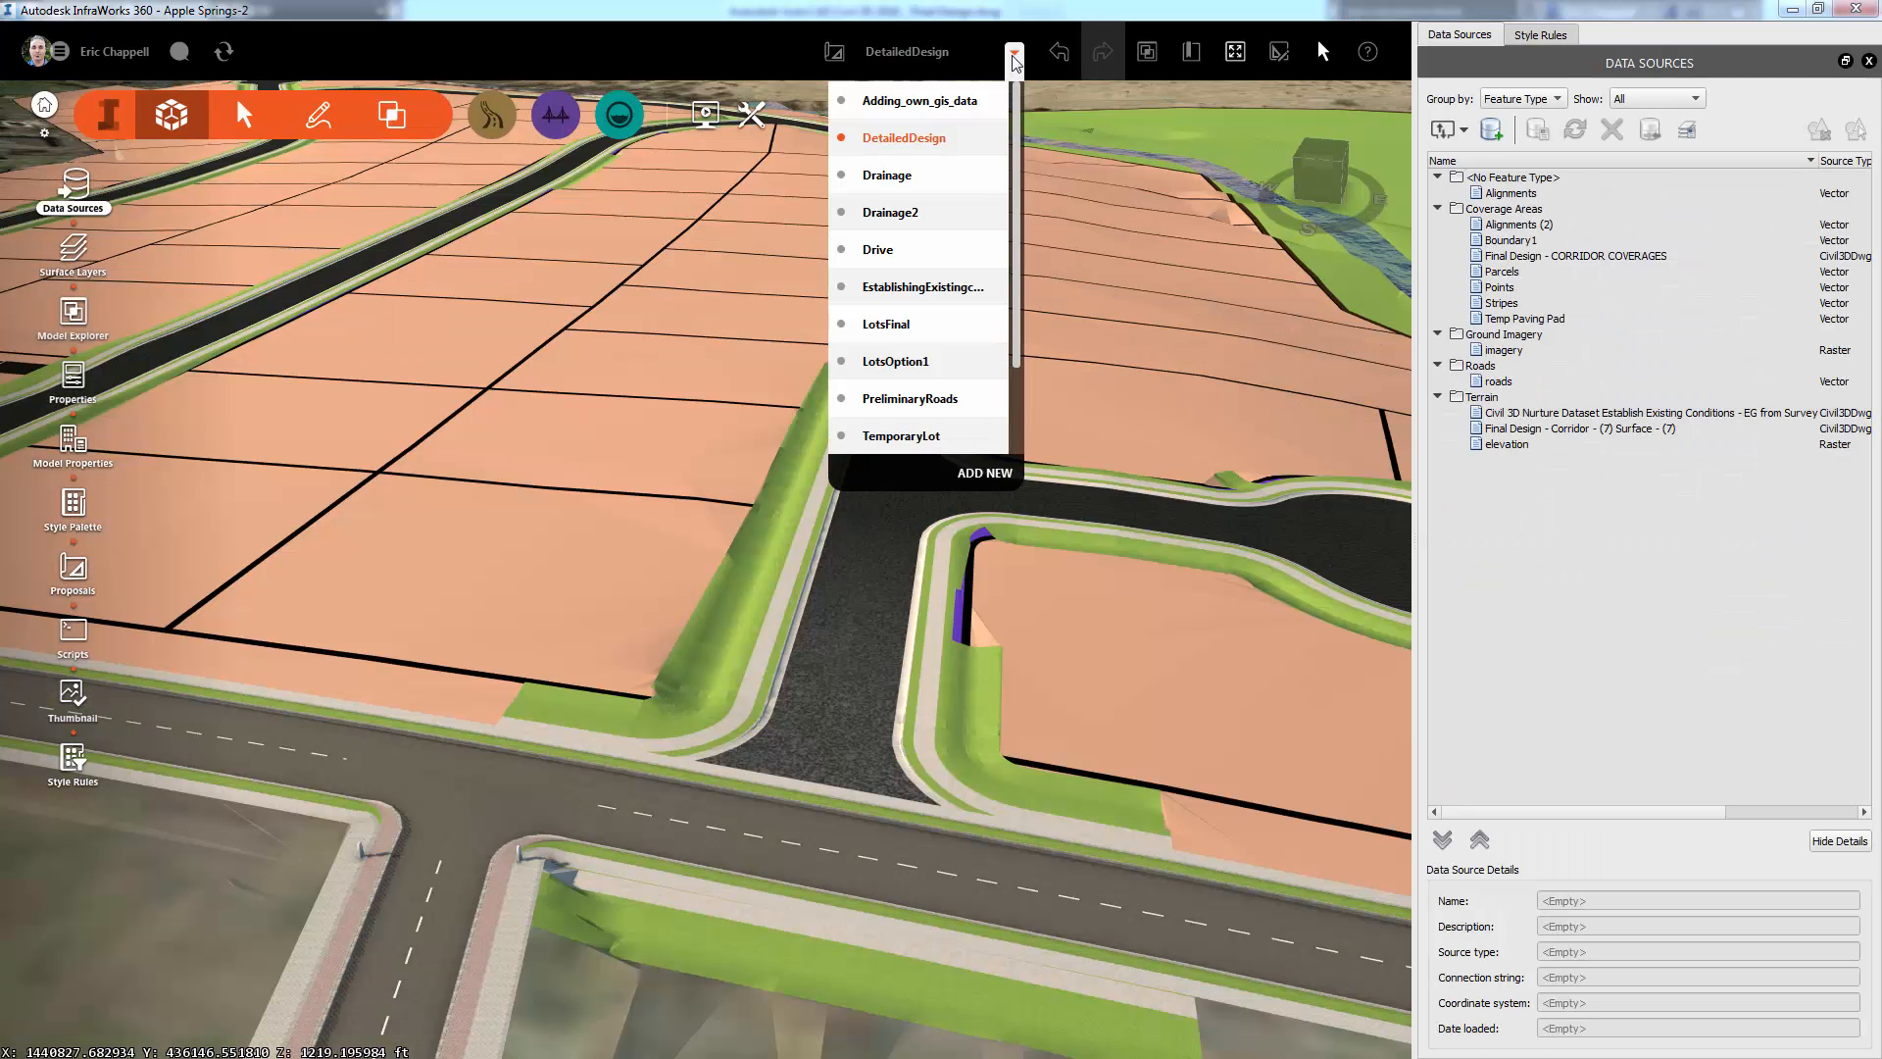
click(893, 250)
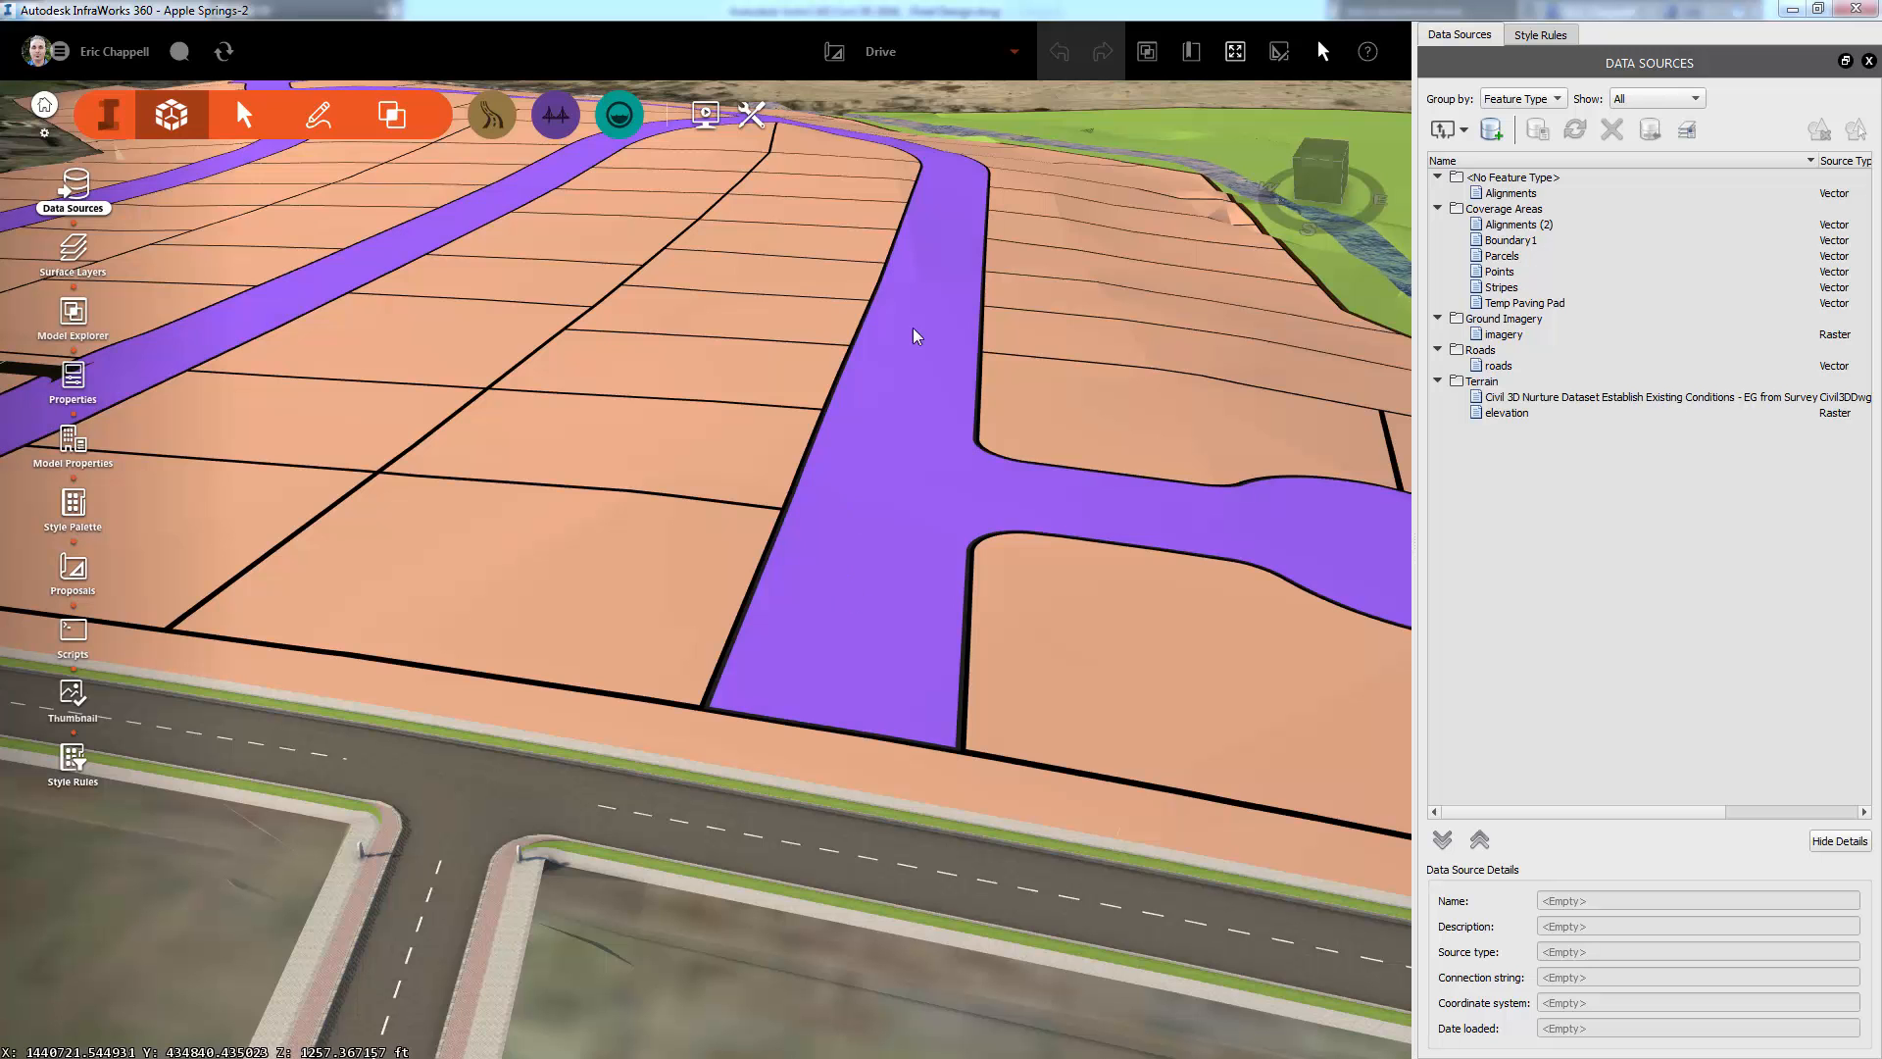
click(1464, 129)
click(1498, 176)
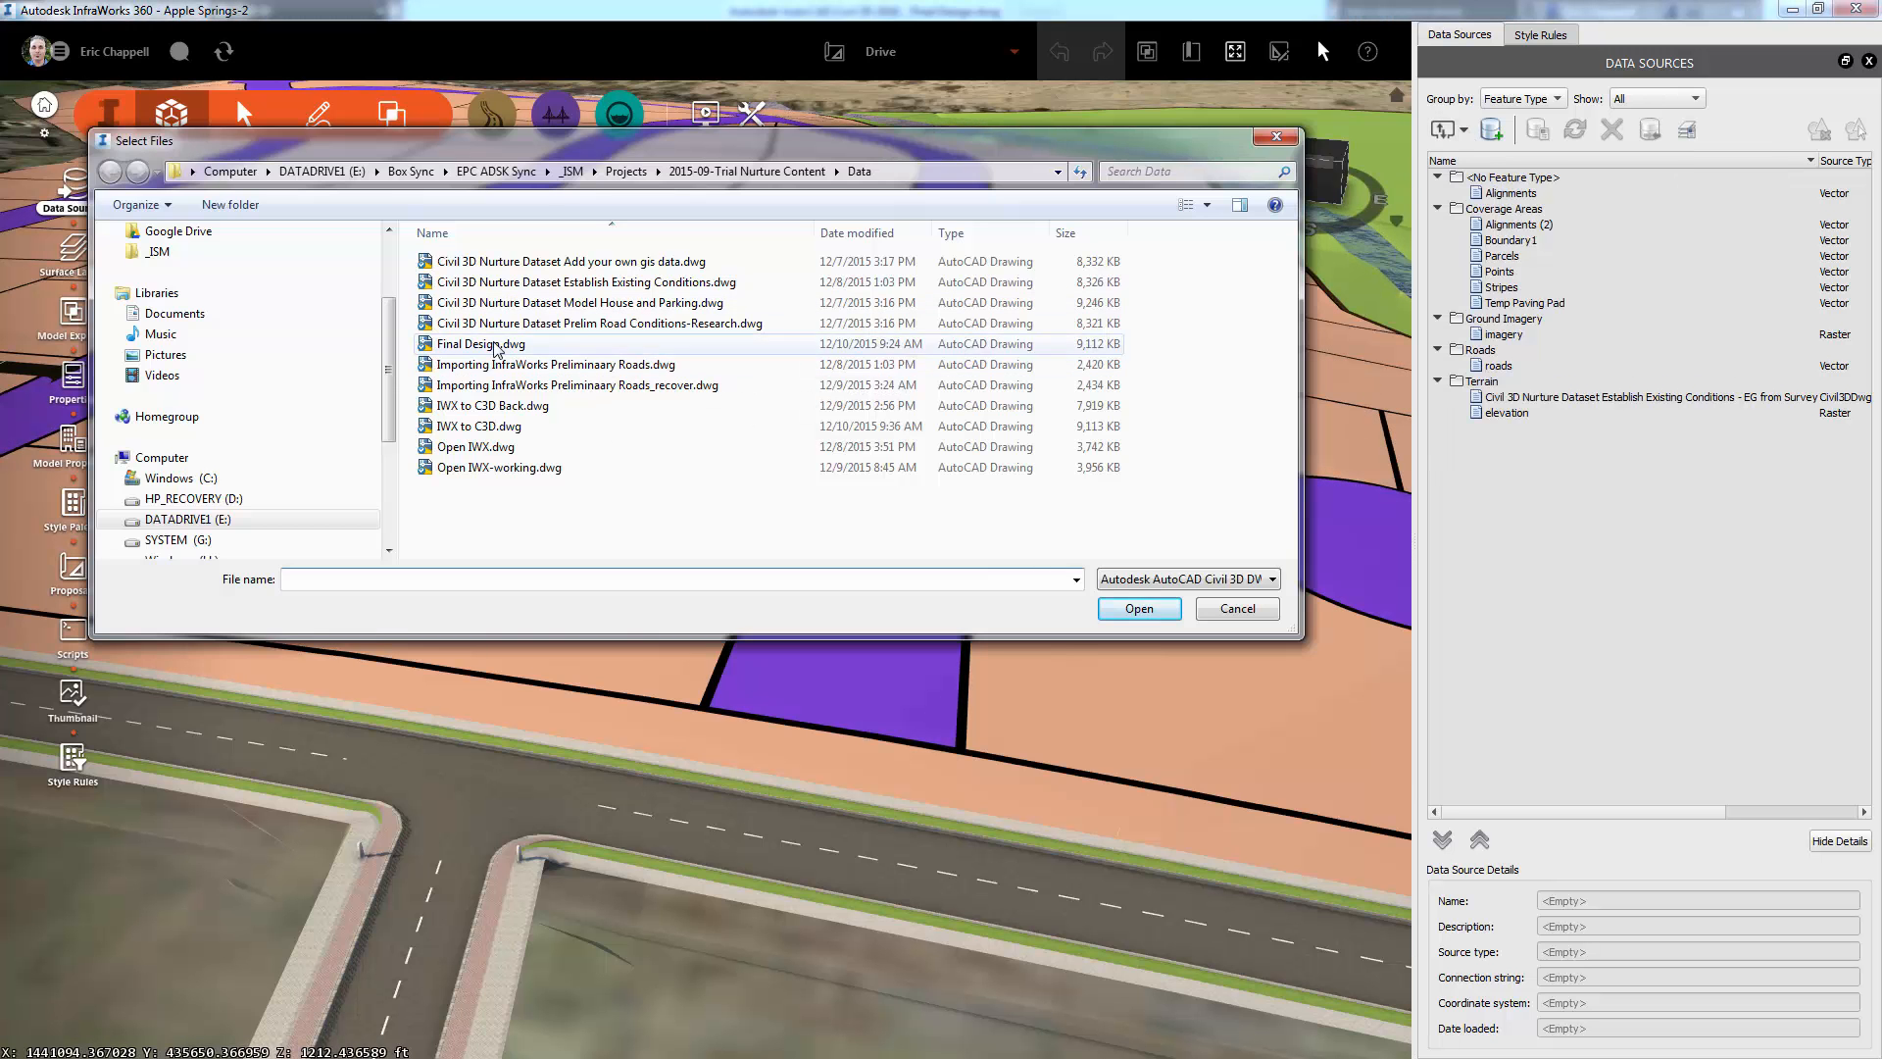
click(495, 346)
click(1124, 609)
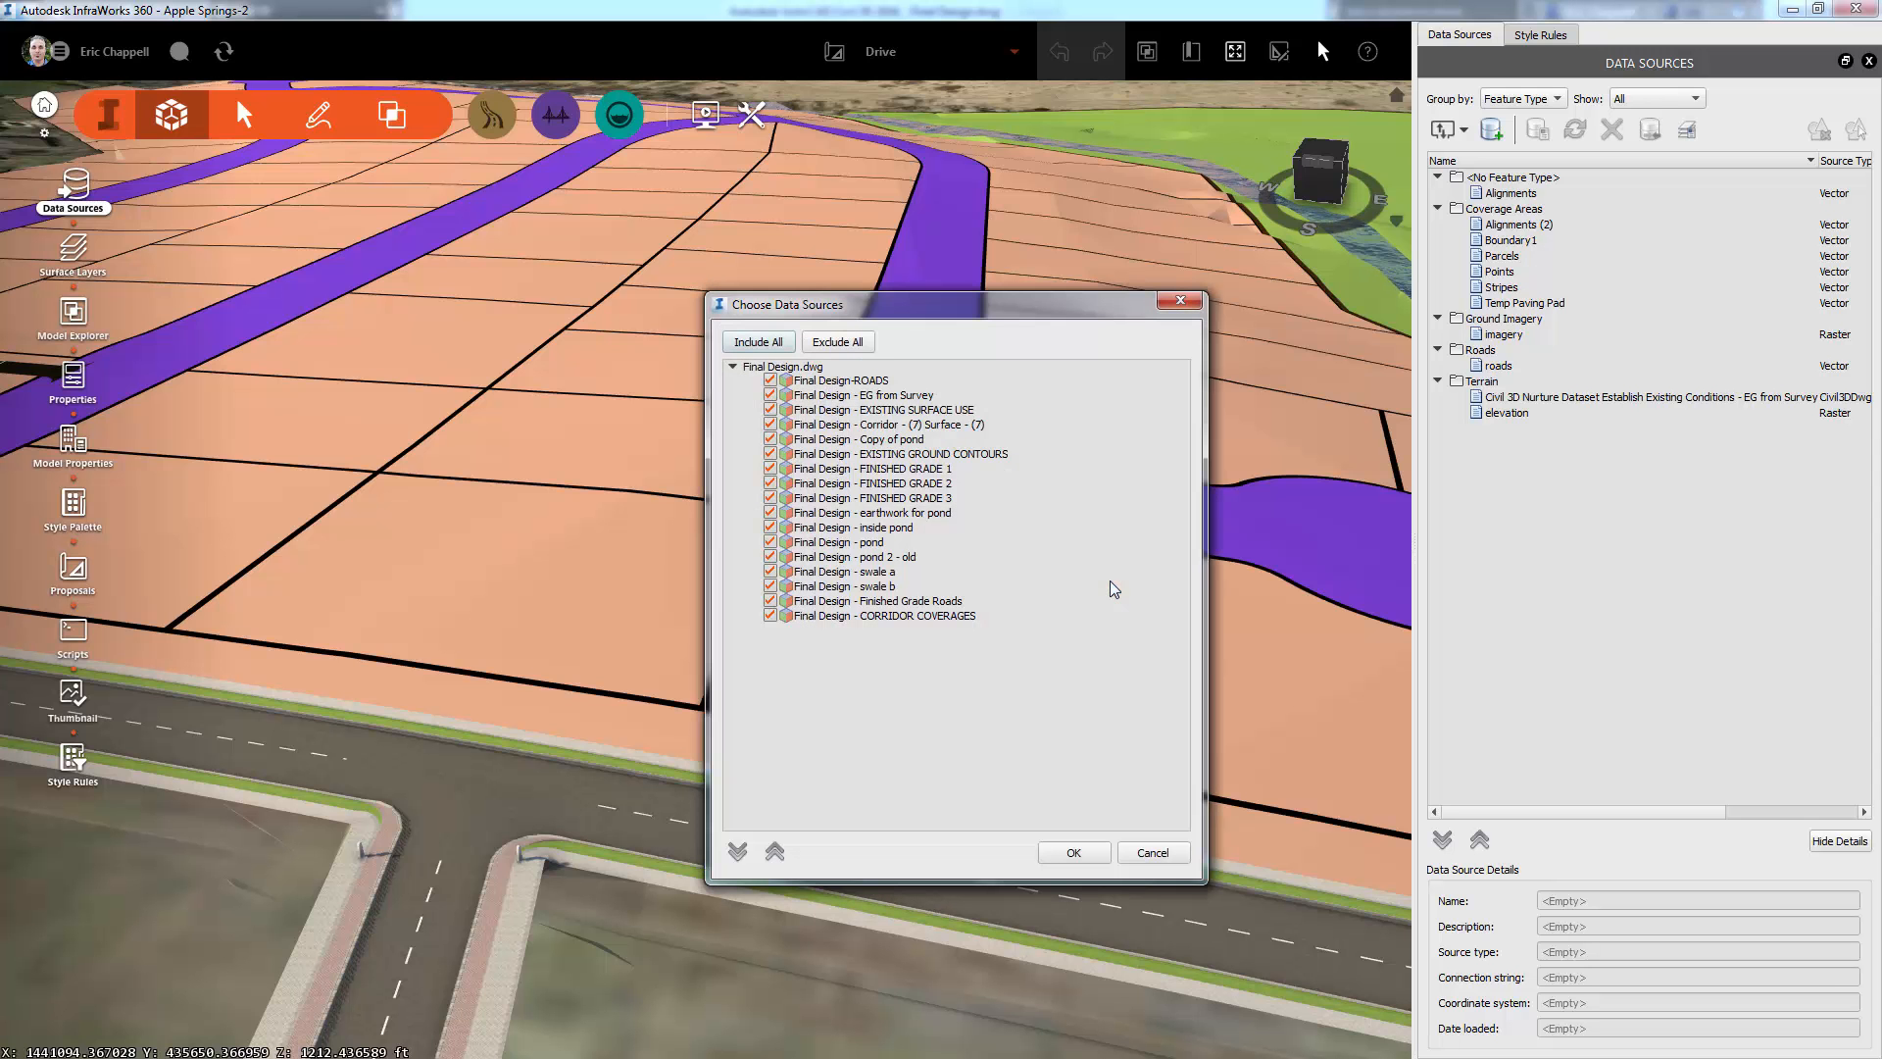
Import only the Final Design-ROADS data source from the drawing, excluding all others, and inspect the imported roads near the existing street.
click(770, 380)
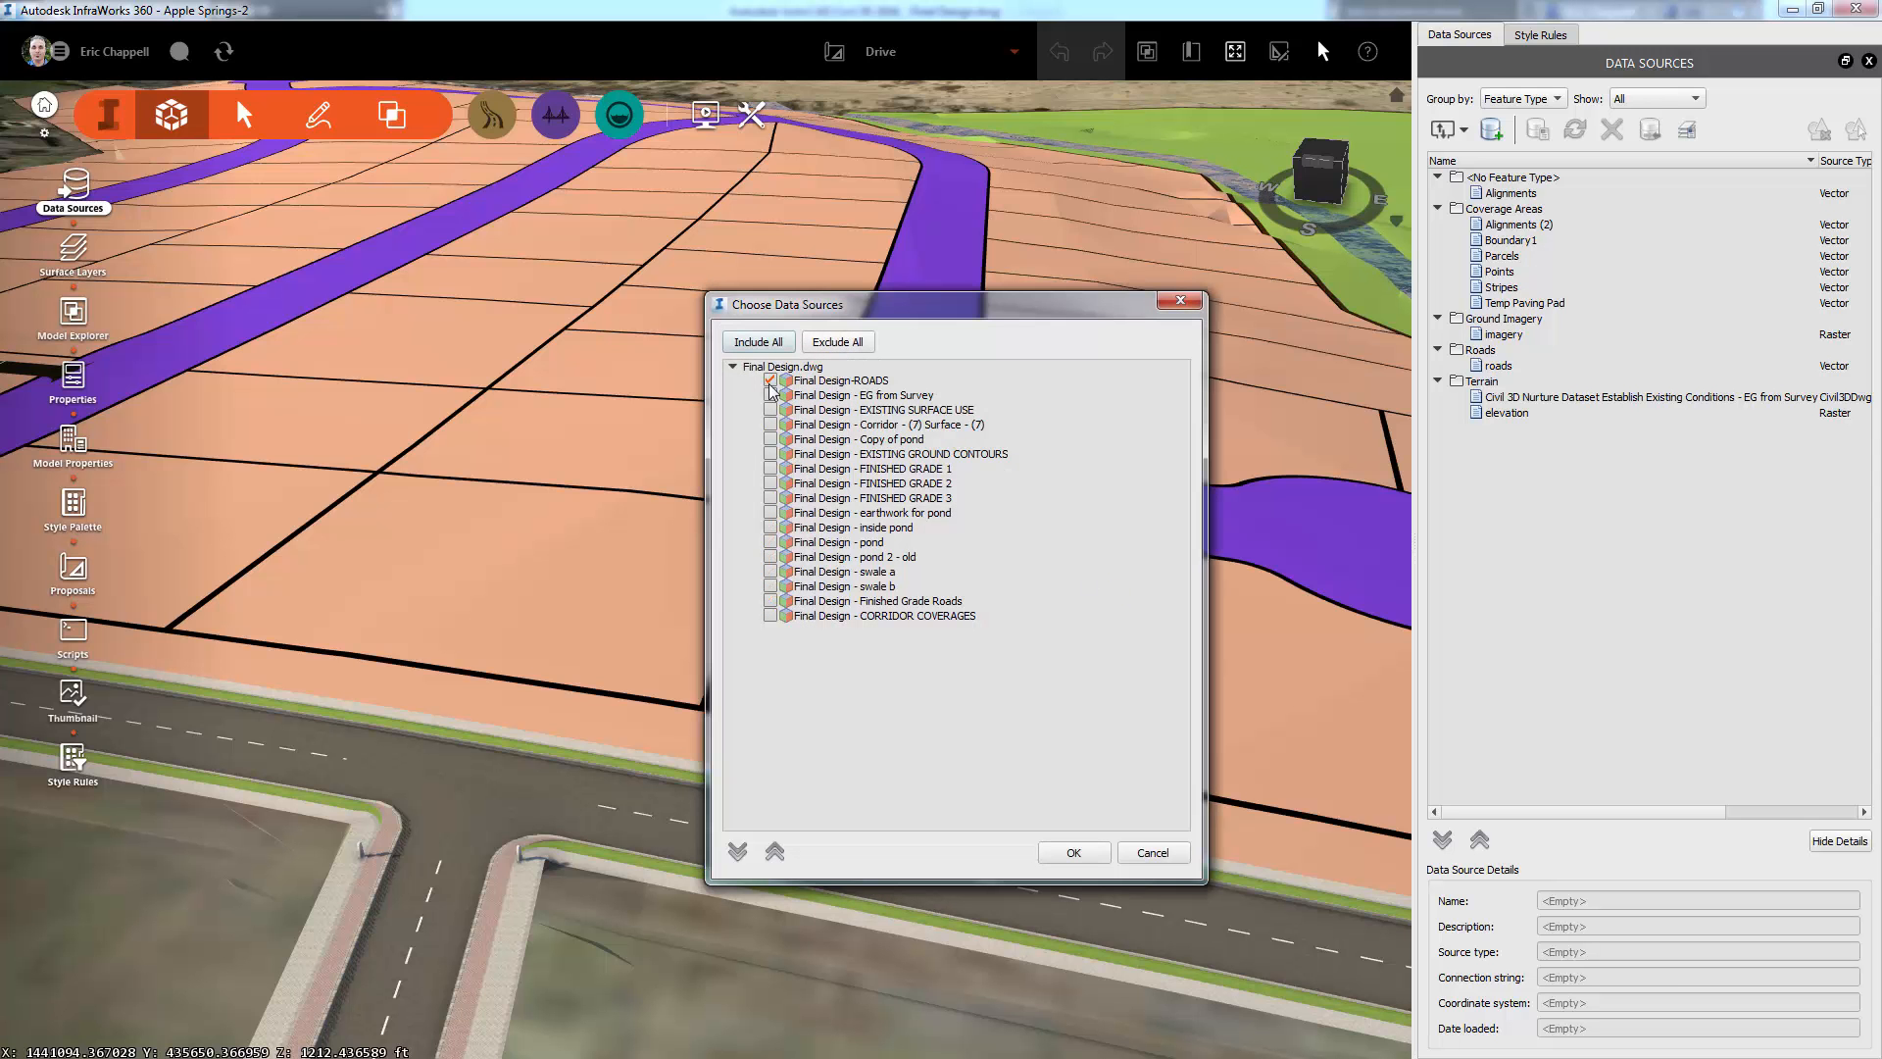
click(1075, 853)
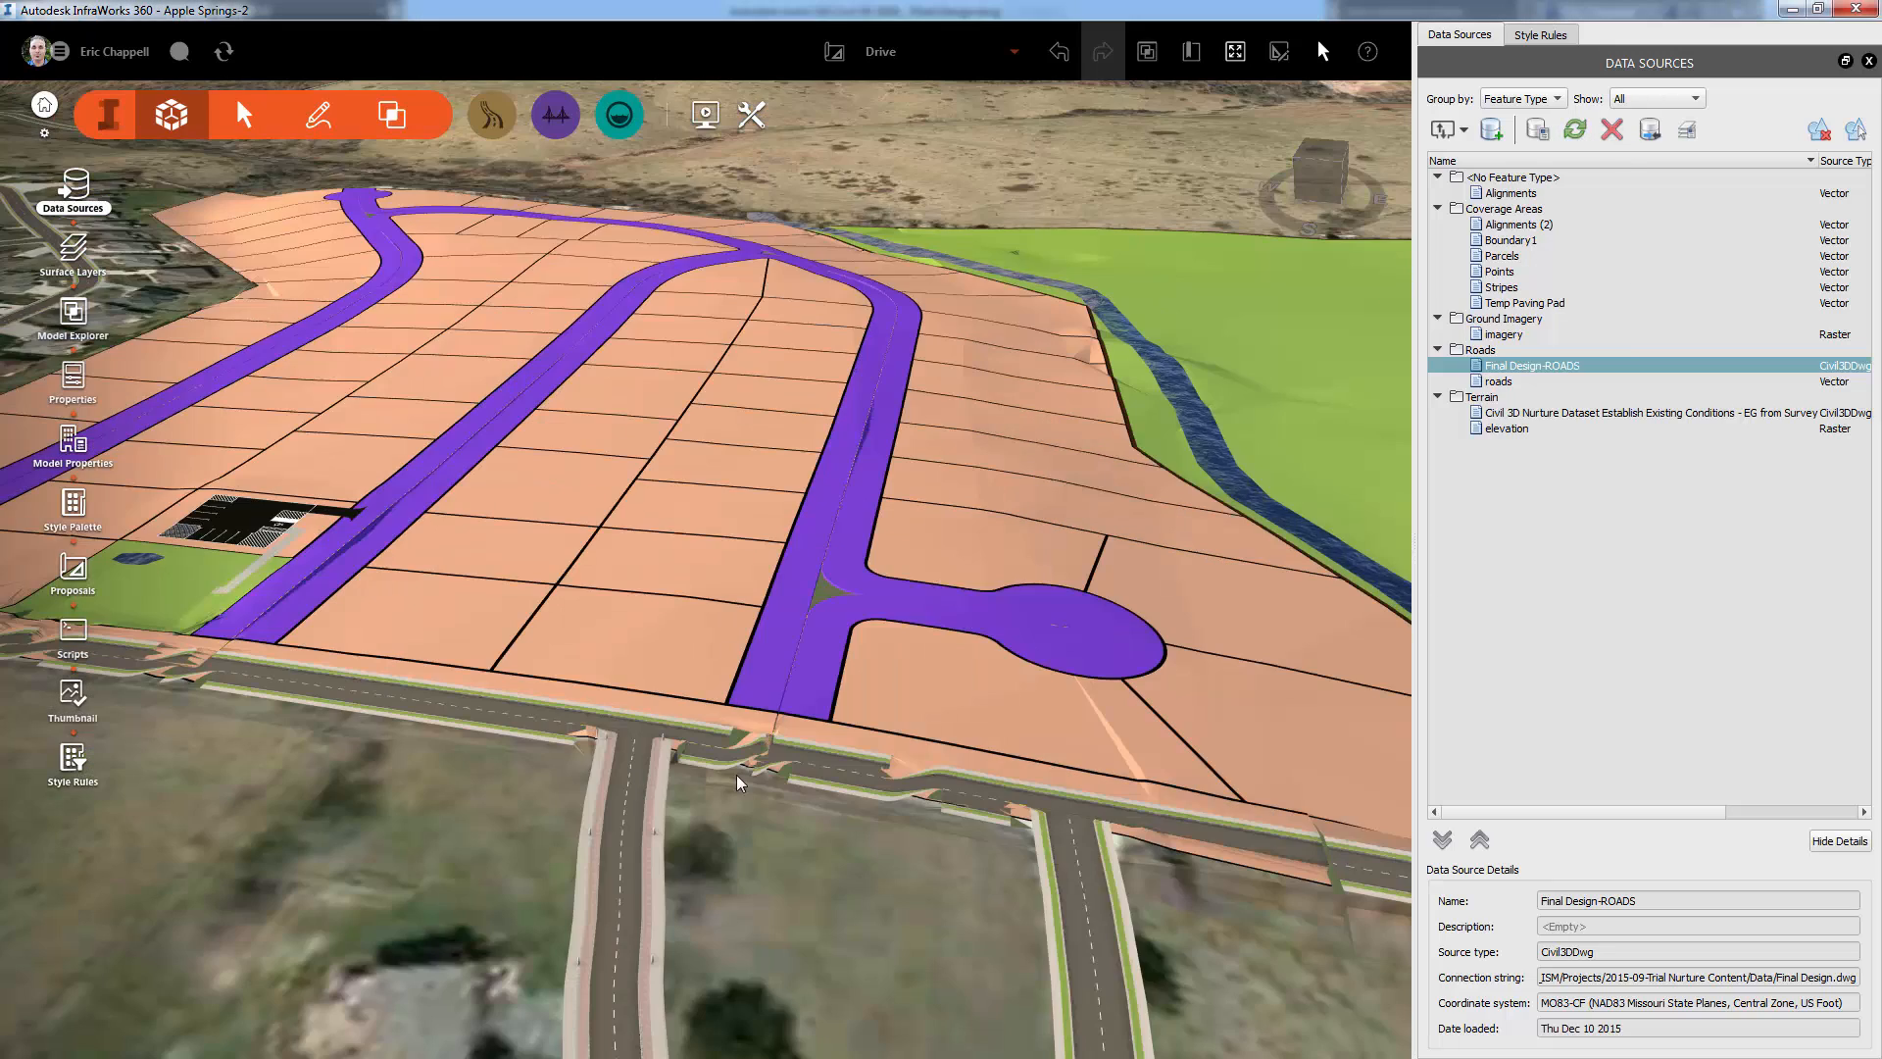
scroll(771, 744, up, 1)
scroll(771, 744, up, 3)
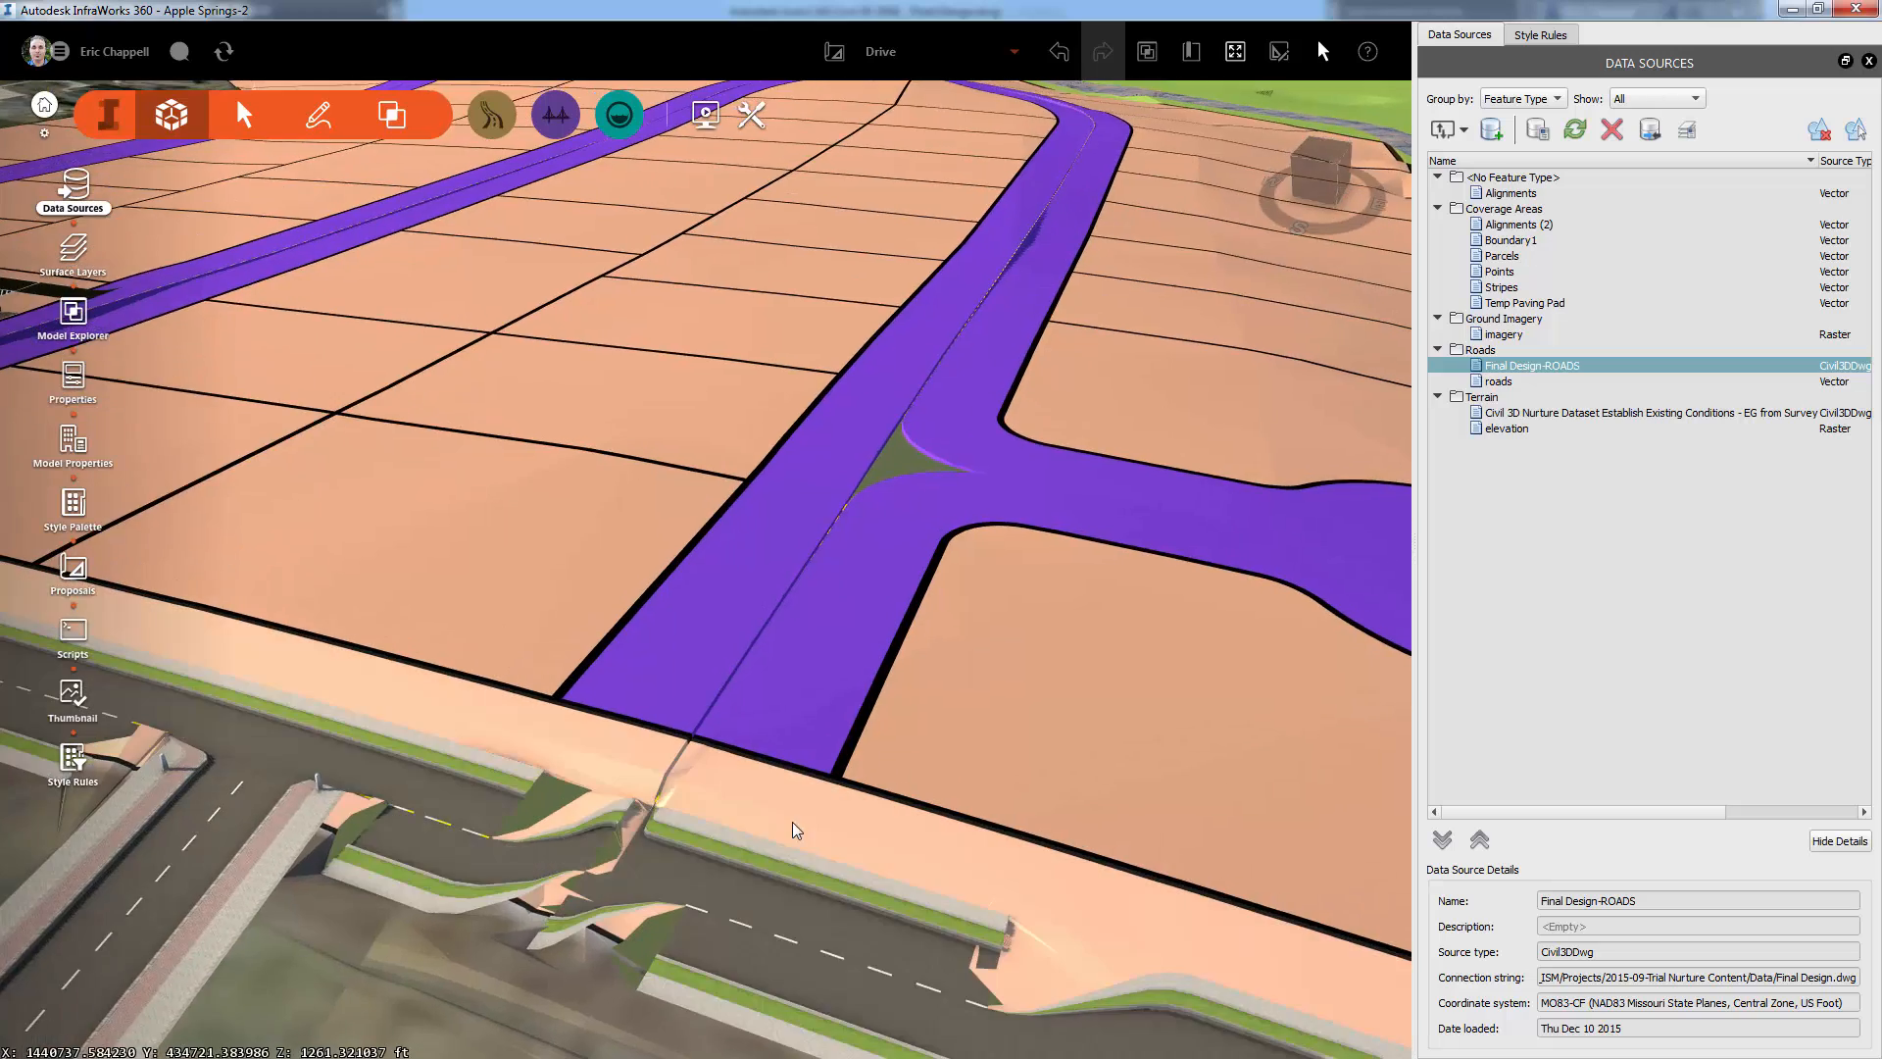
drag(792, 823, 839, 800)
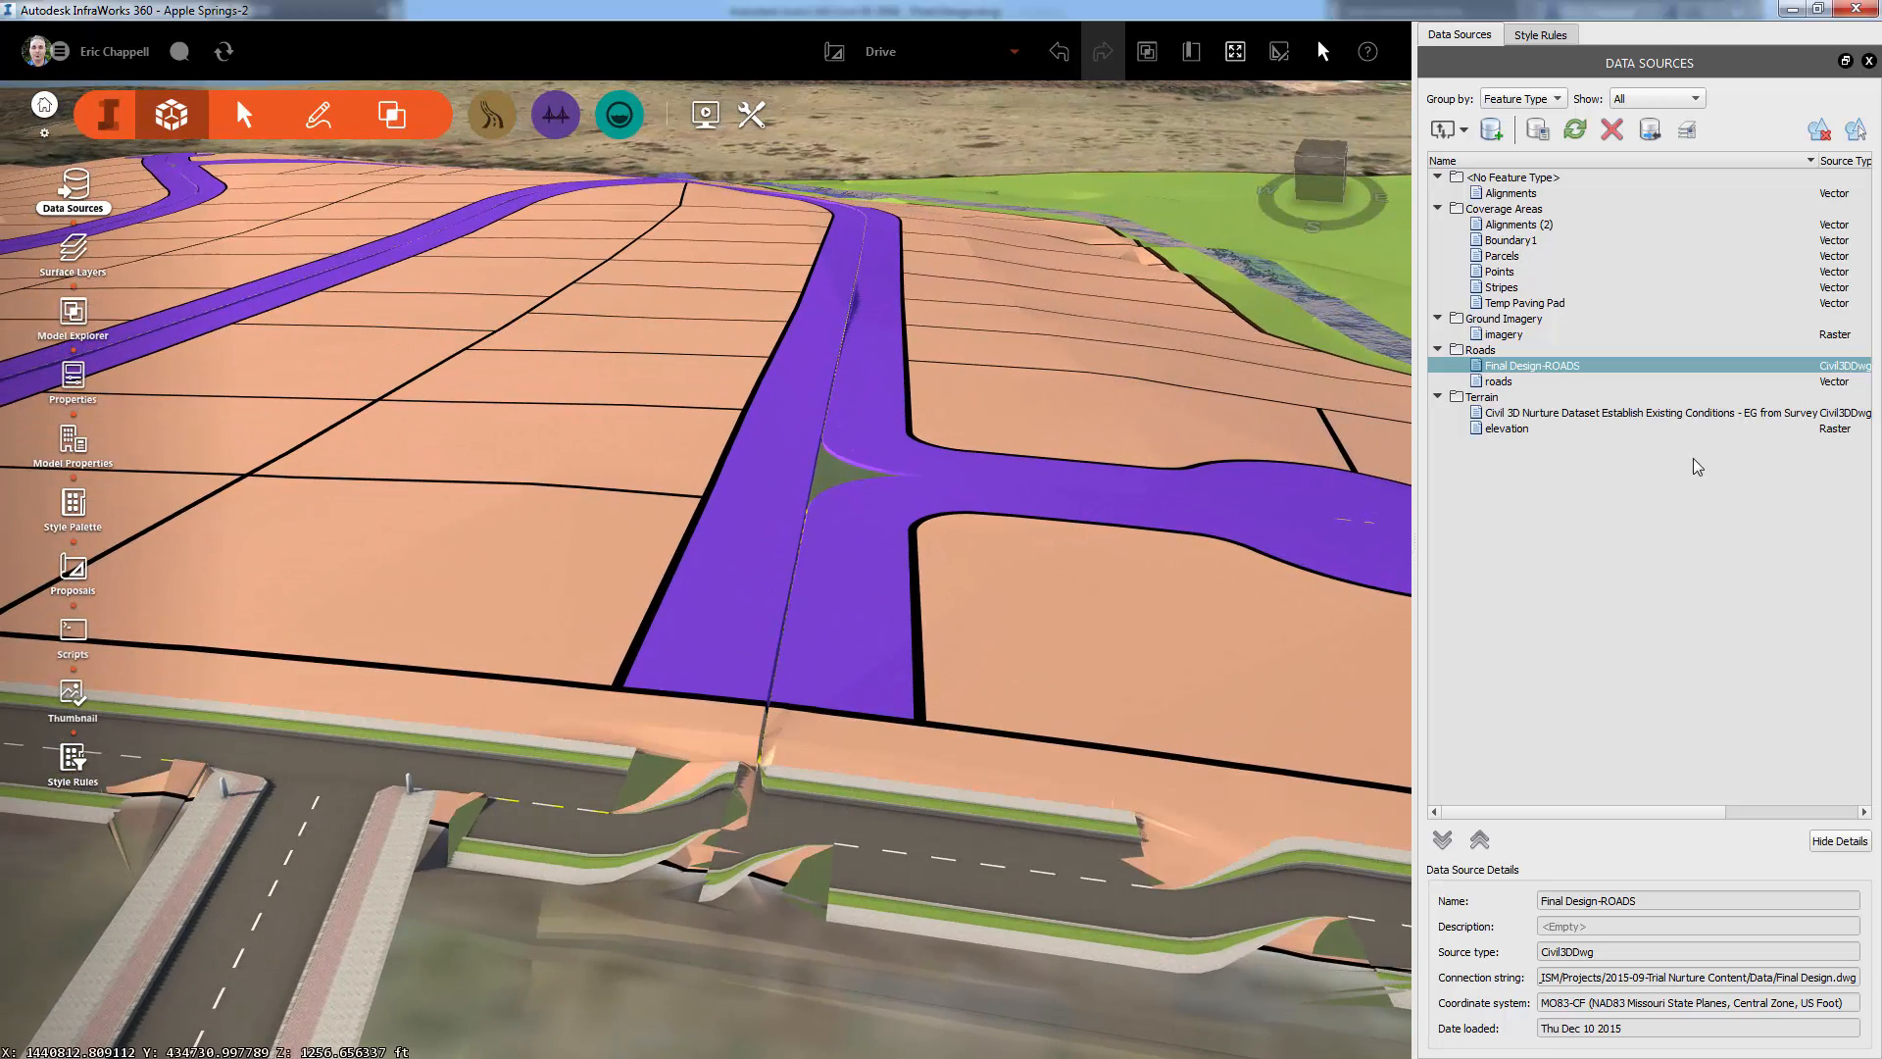
Configure the Final Design-ROADS data source with the Street road style starting with "Sidewalk and" as its rule style, and refresh the model.
right_click(1642, 368)
click(1681, 380)
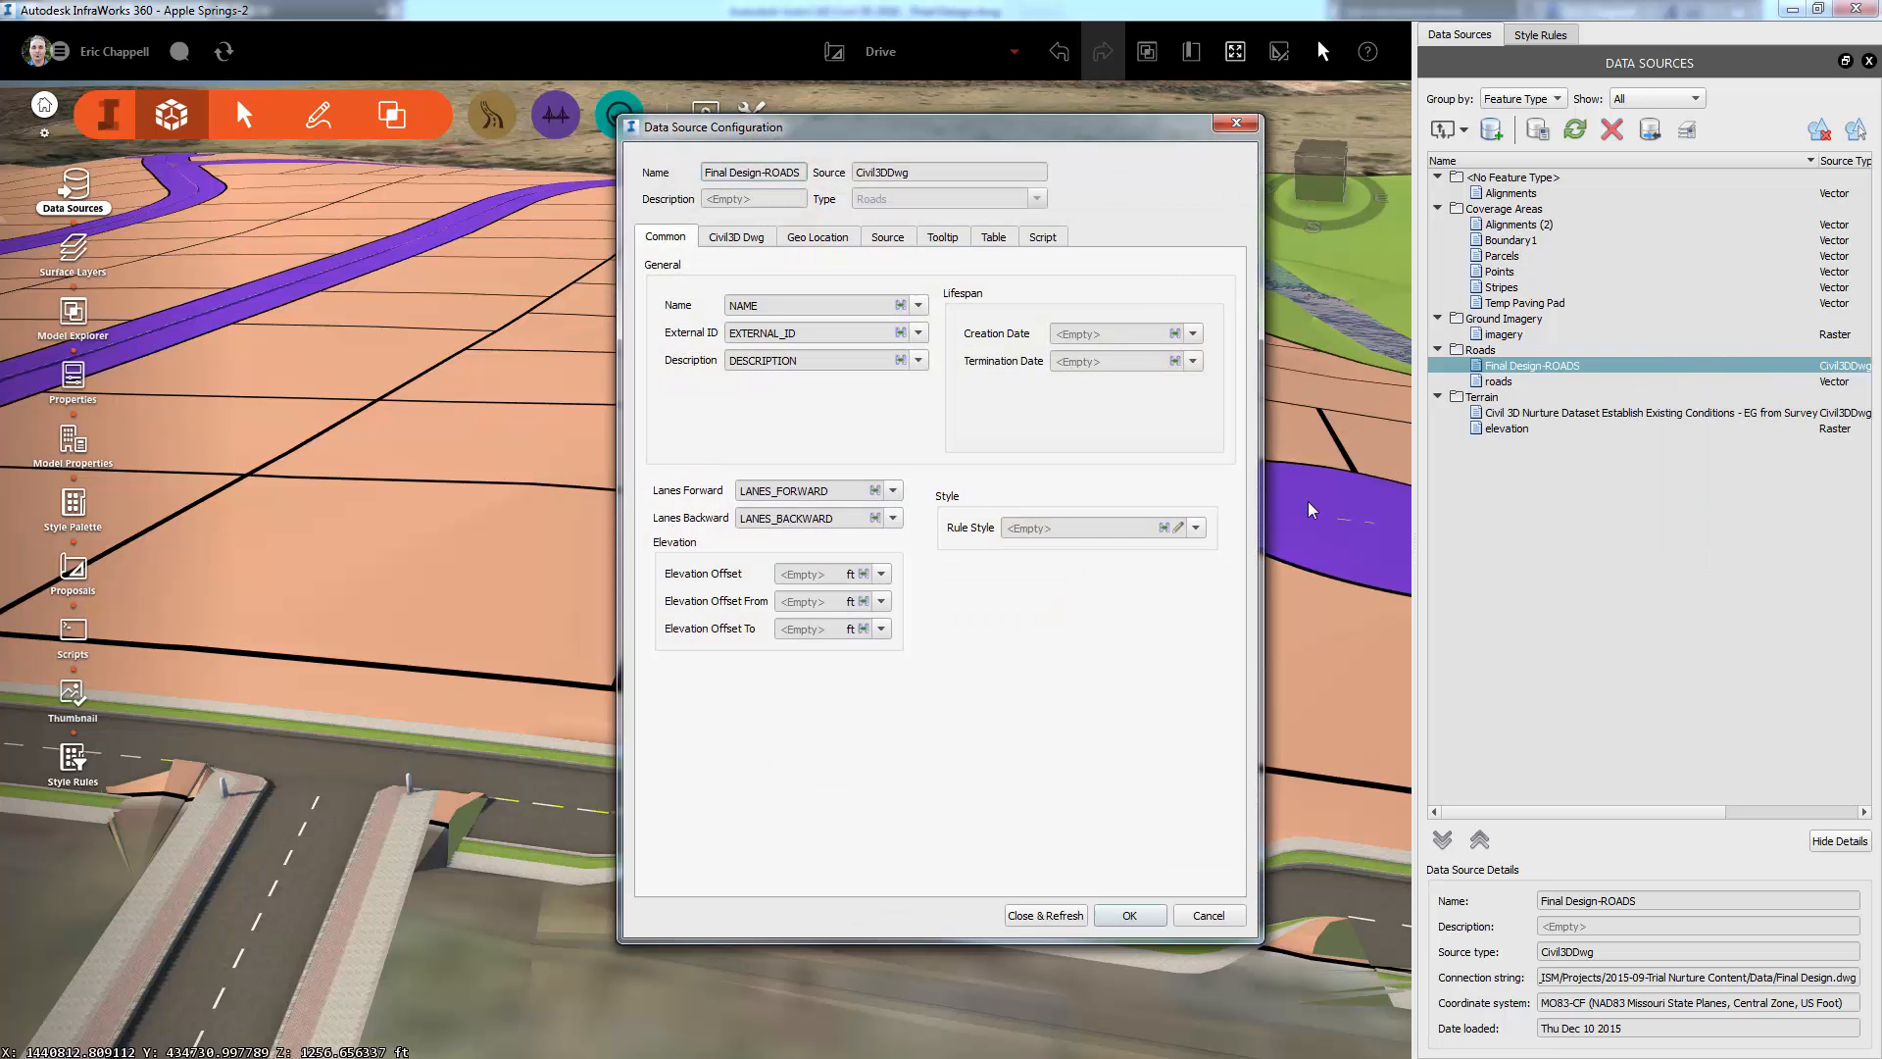
click(1179, 528)
click(833, 573)
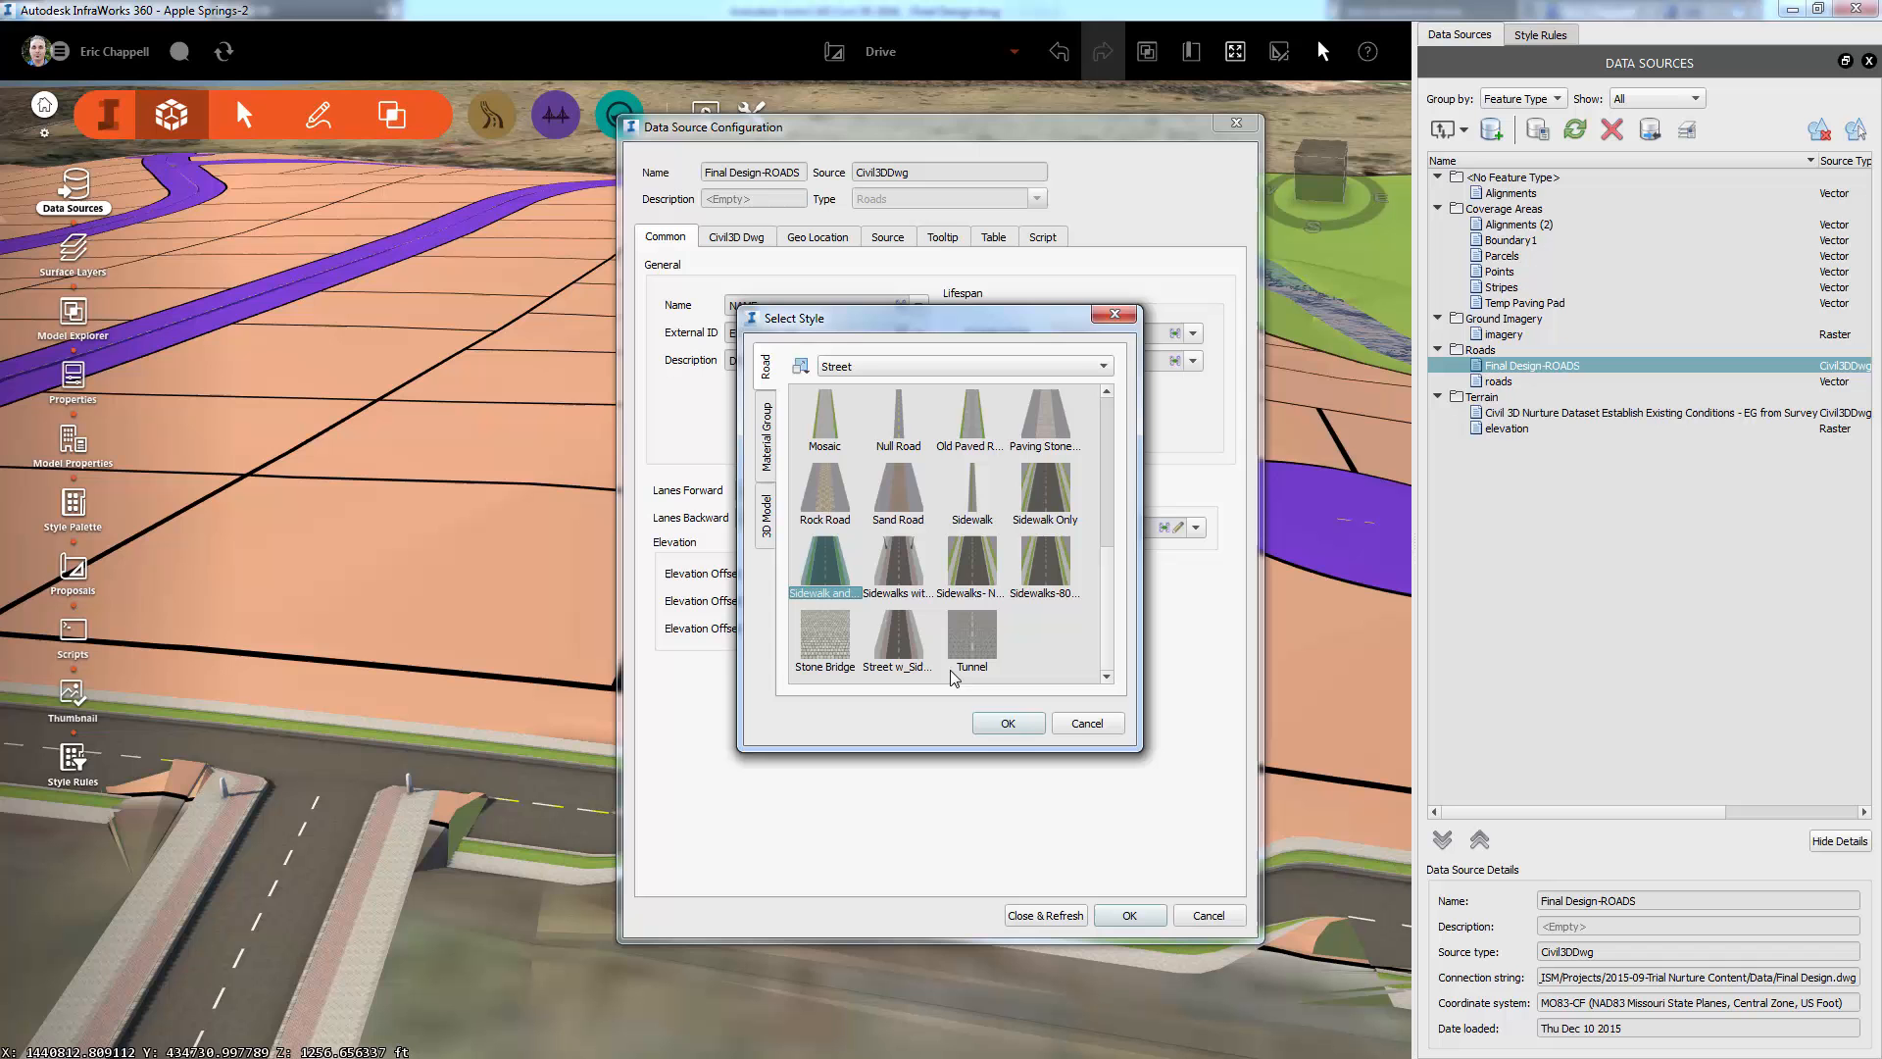
click(1008, 722)
click(1057, 908)
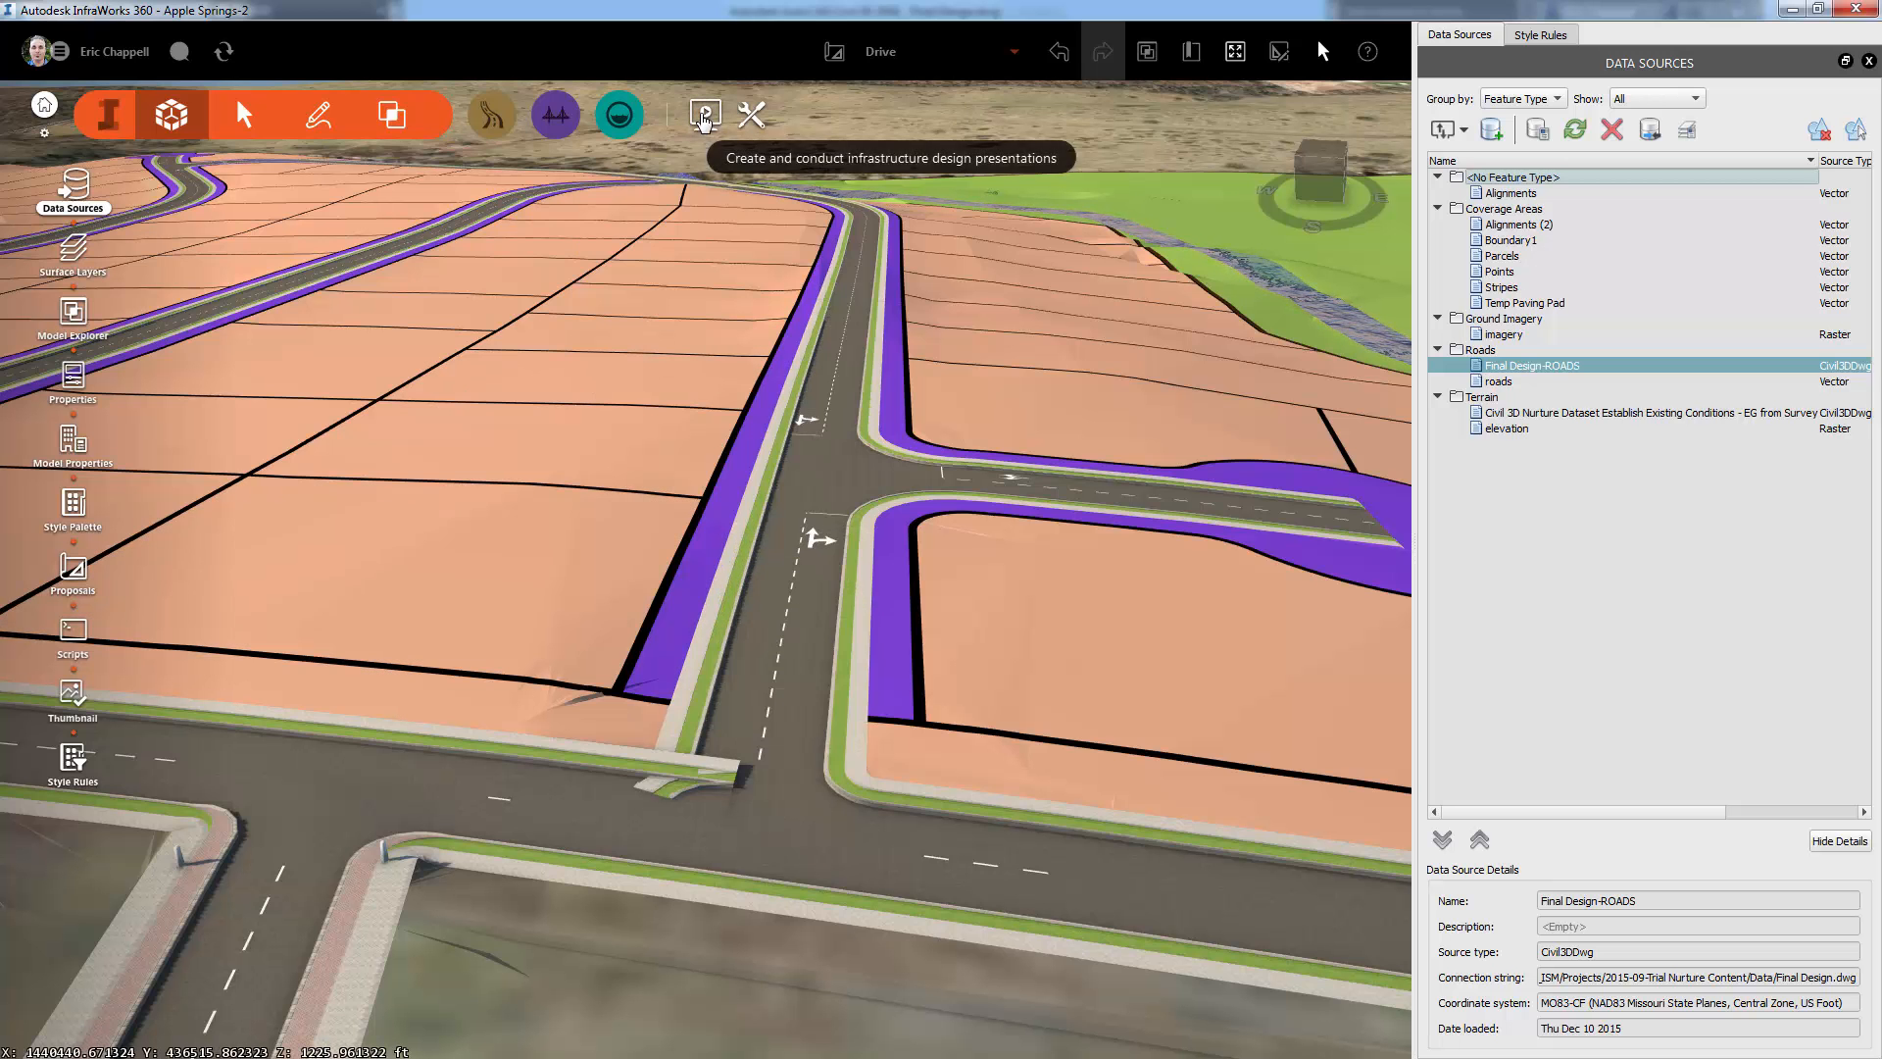
Open the Storyboard Creator from the presentation tools and add a new, empty storyboard.
click(704, 115)
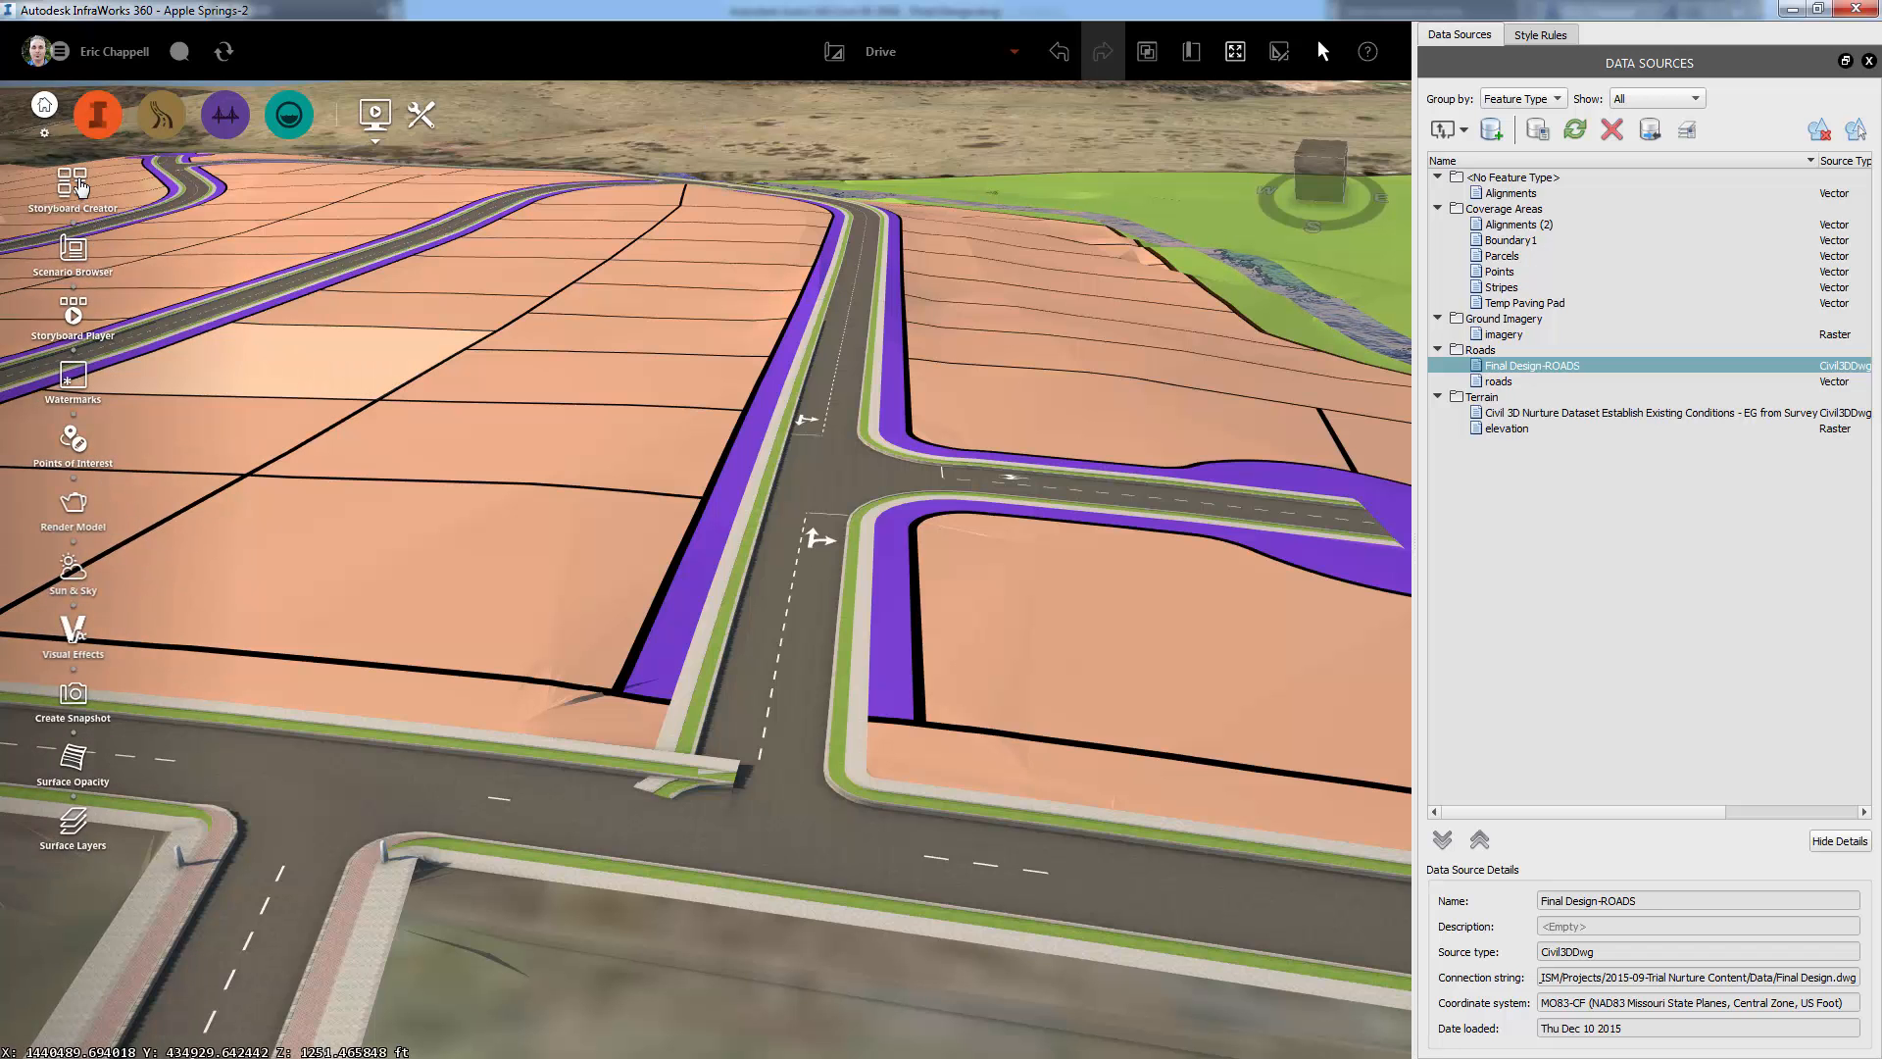
click(78, 184)
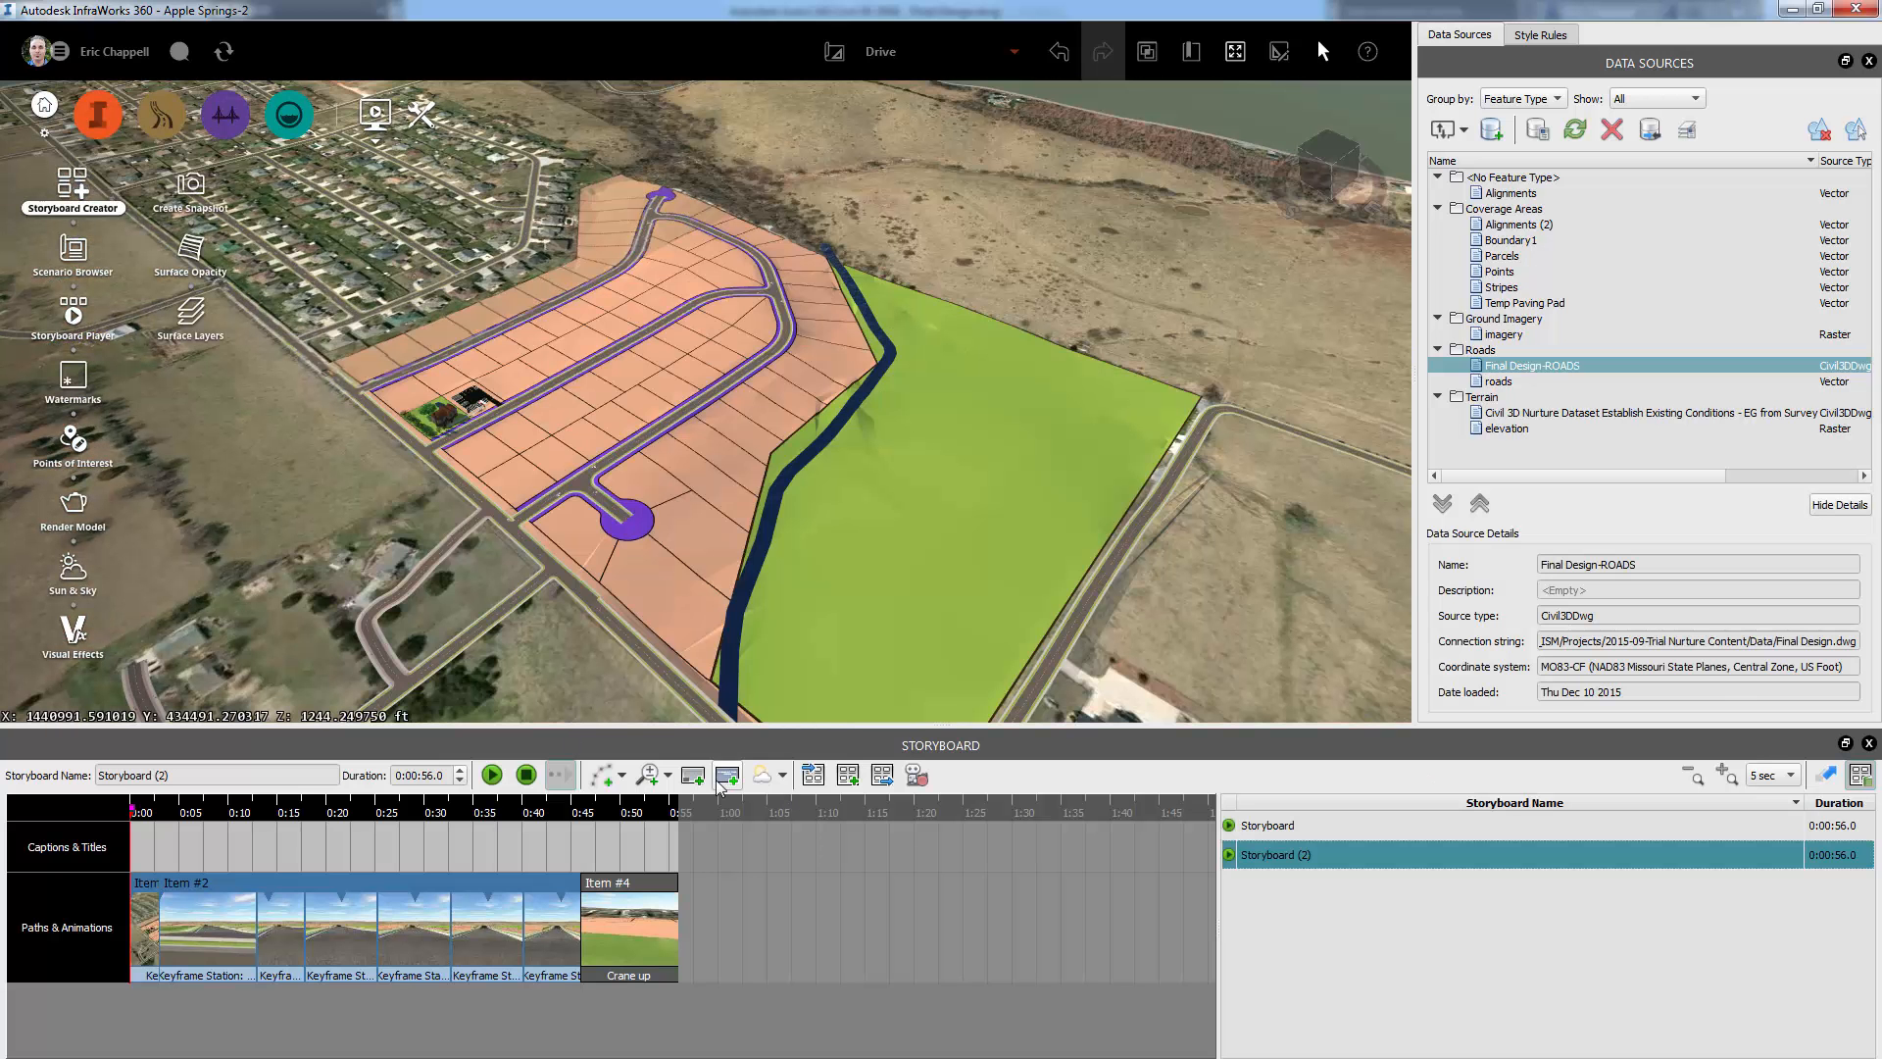
click(848, 776)
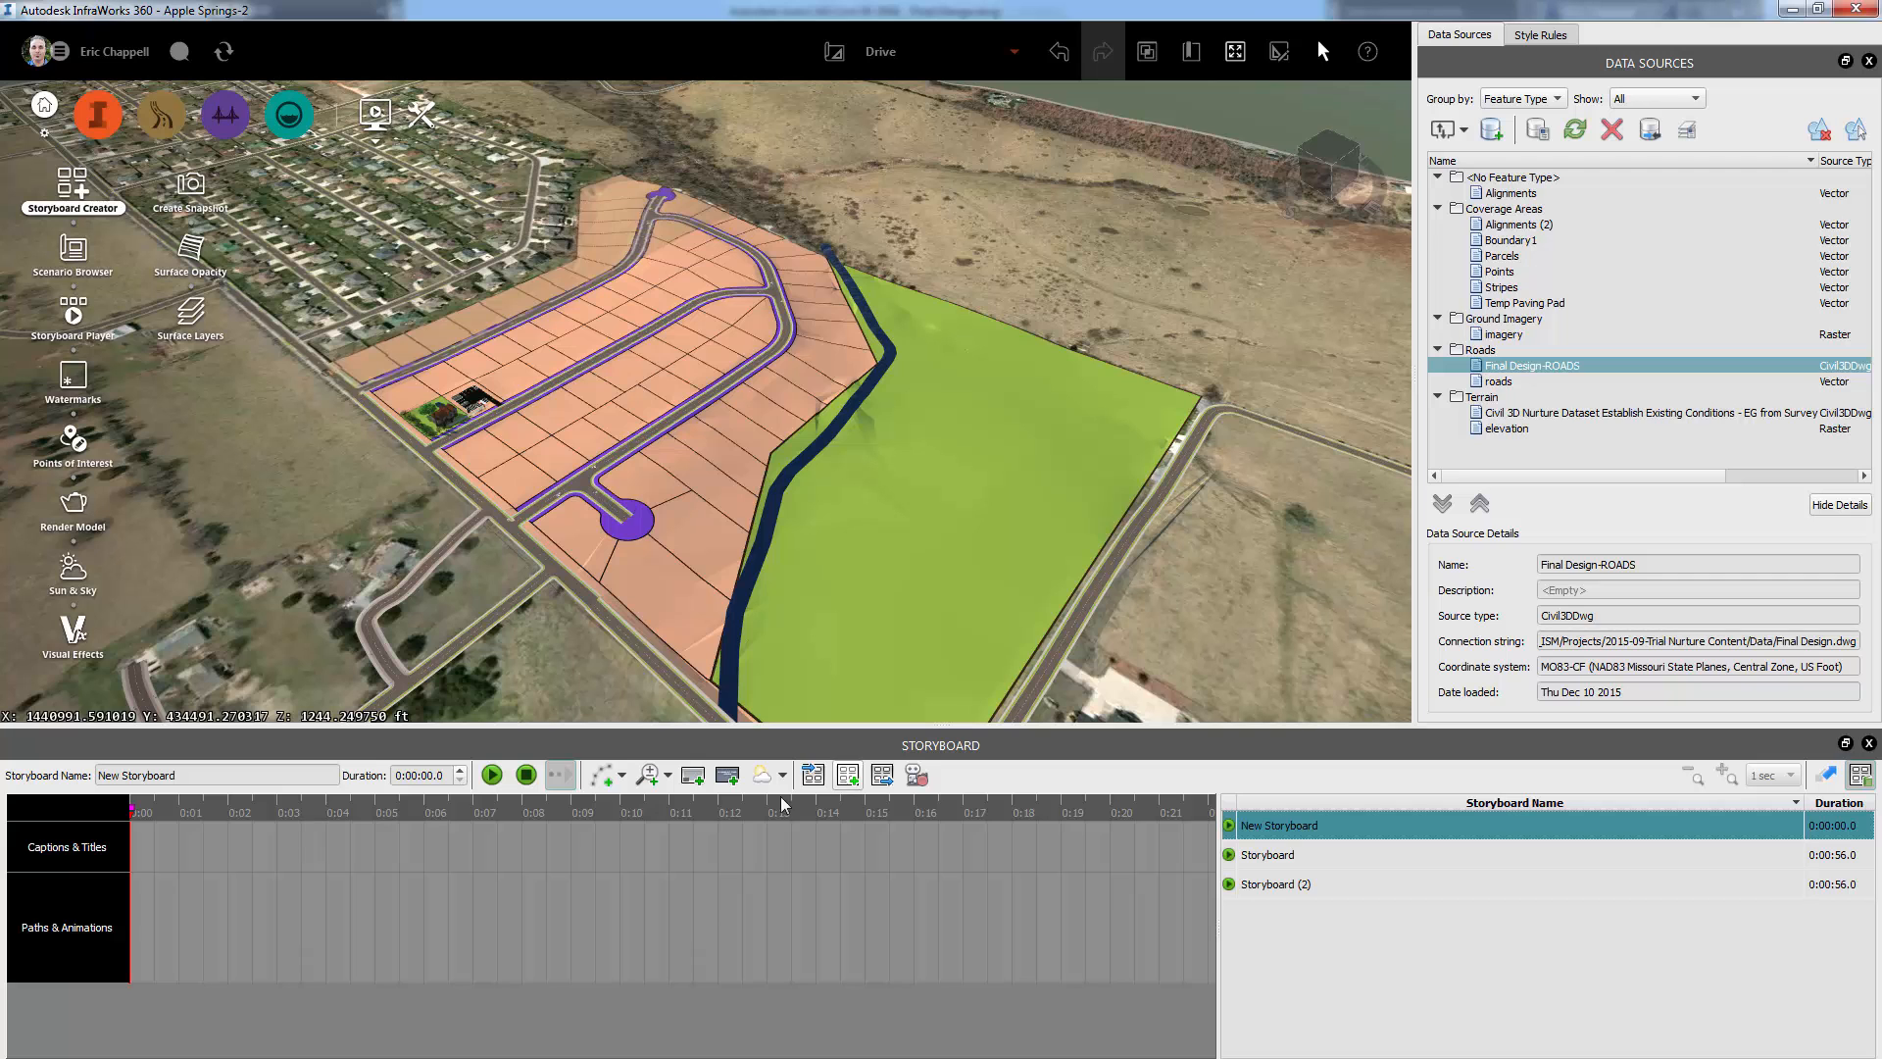
Create a camera path animation from the design road that enters the subdivision beside the cul-de-sac.
click(623, 780)
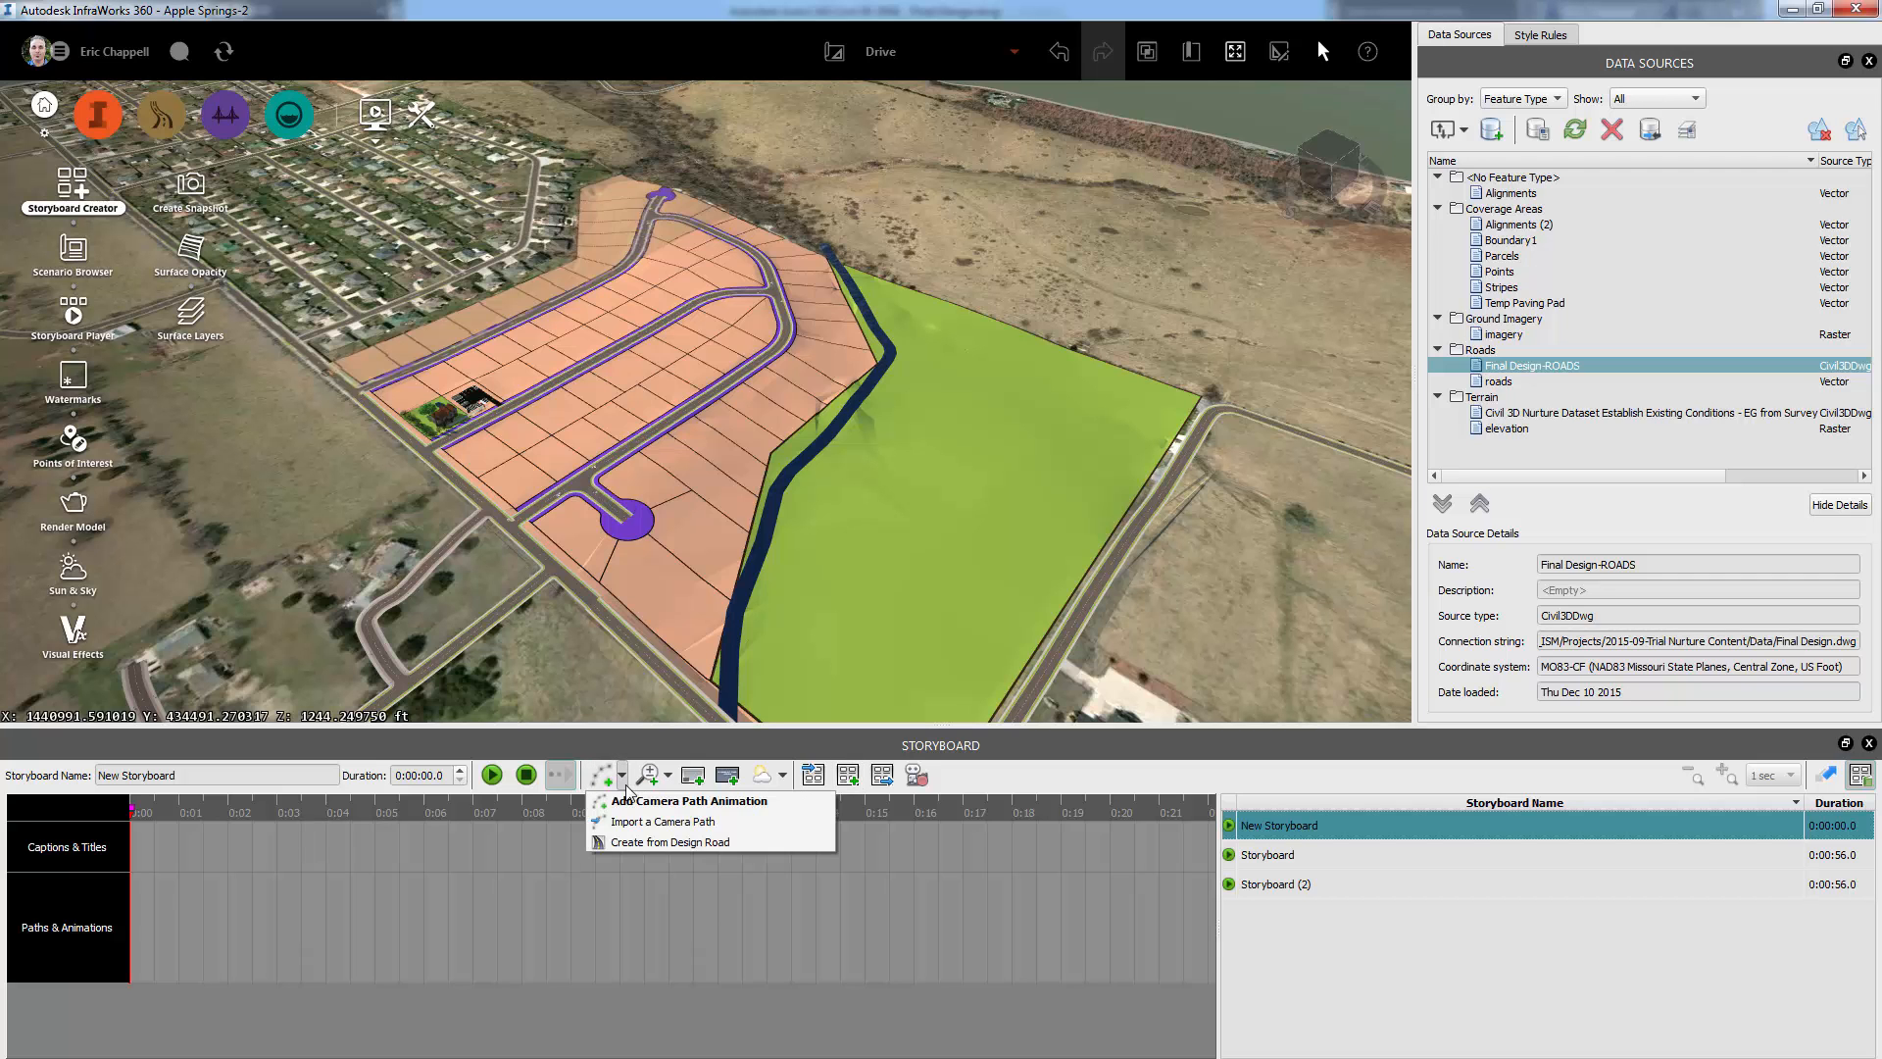
click(627, 845)
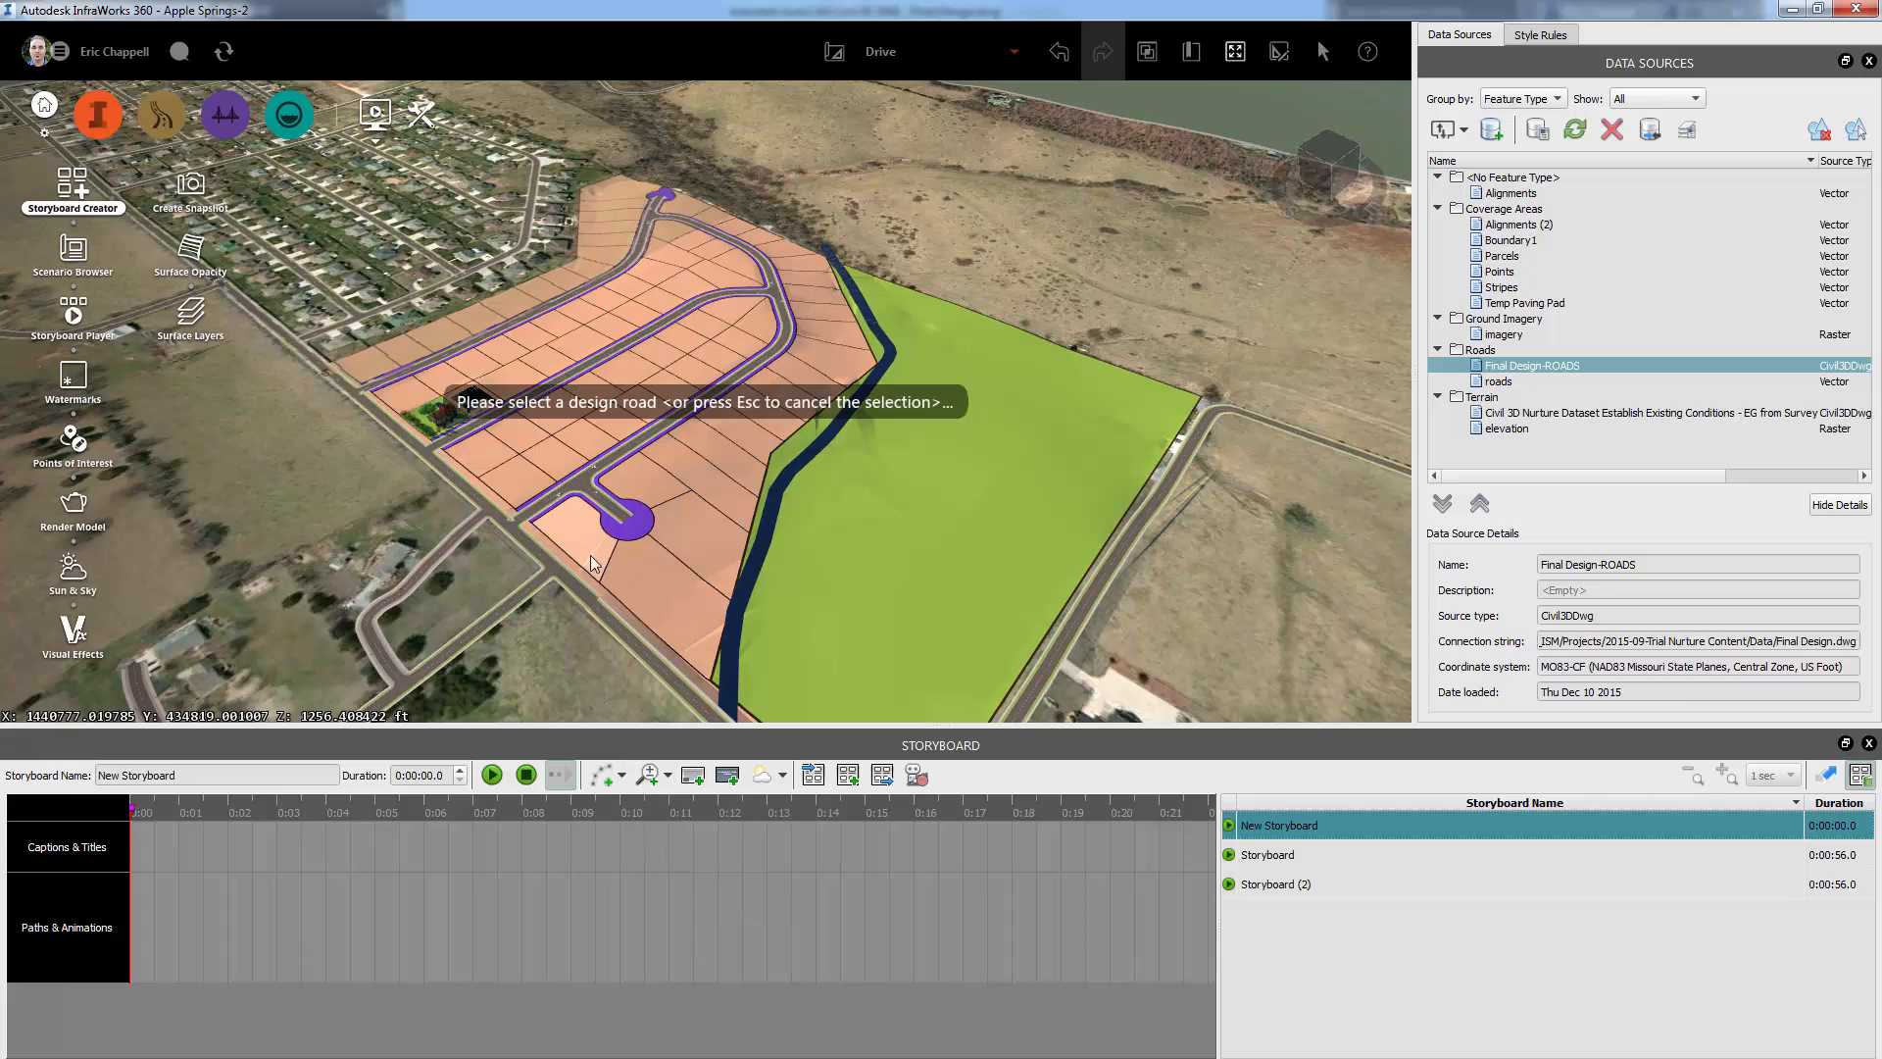
drag(586, 560, 668, 579)
scroll(668, 586, up, 5)
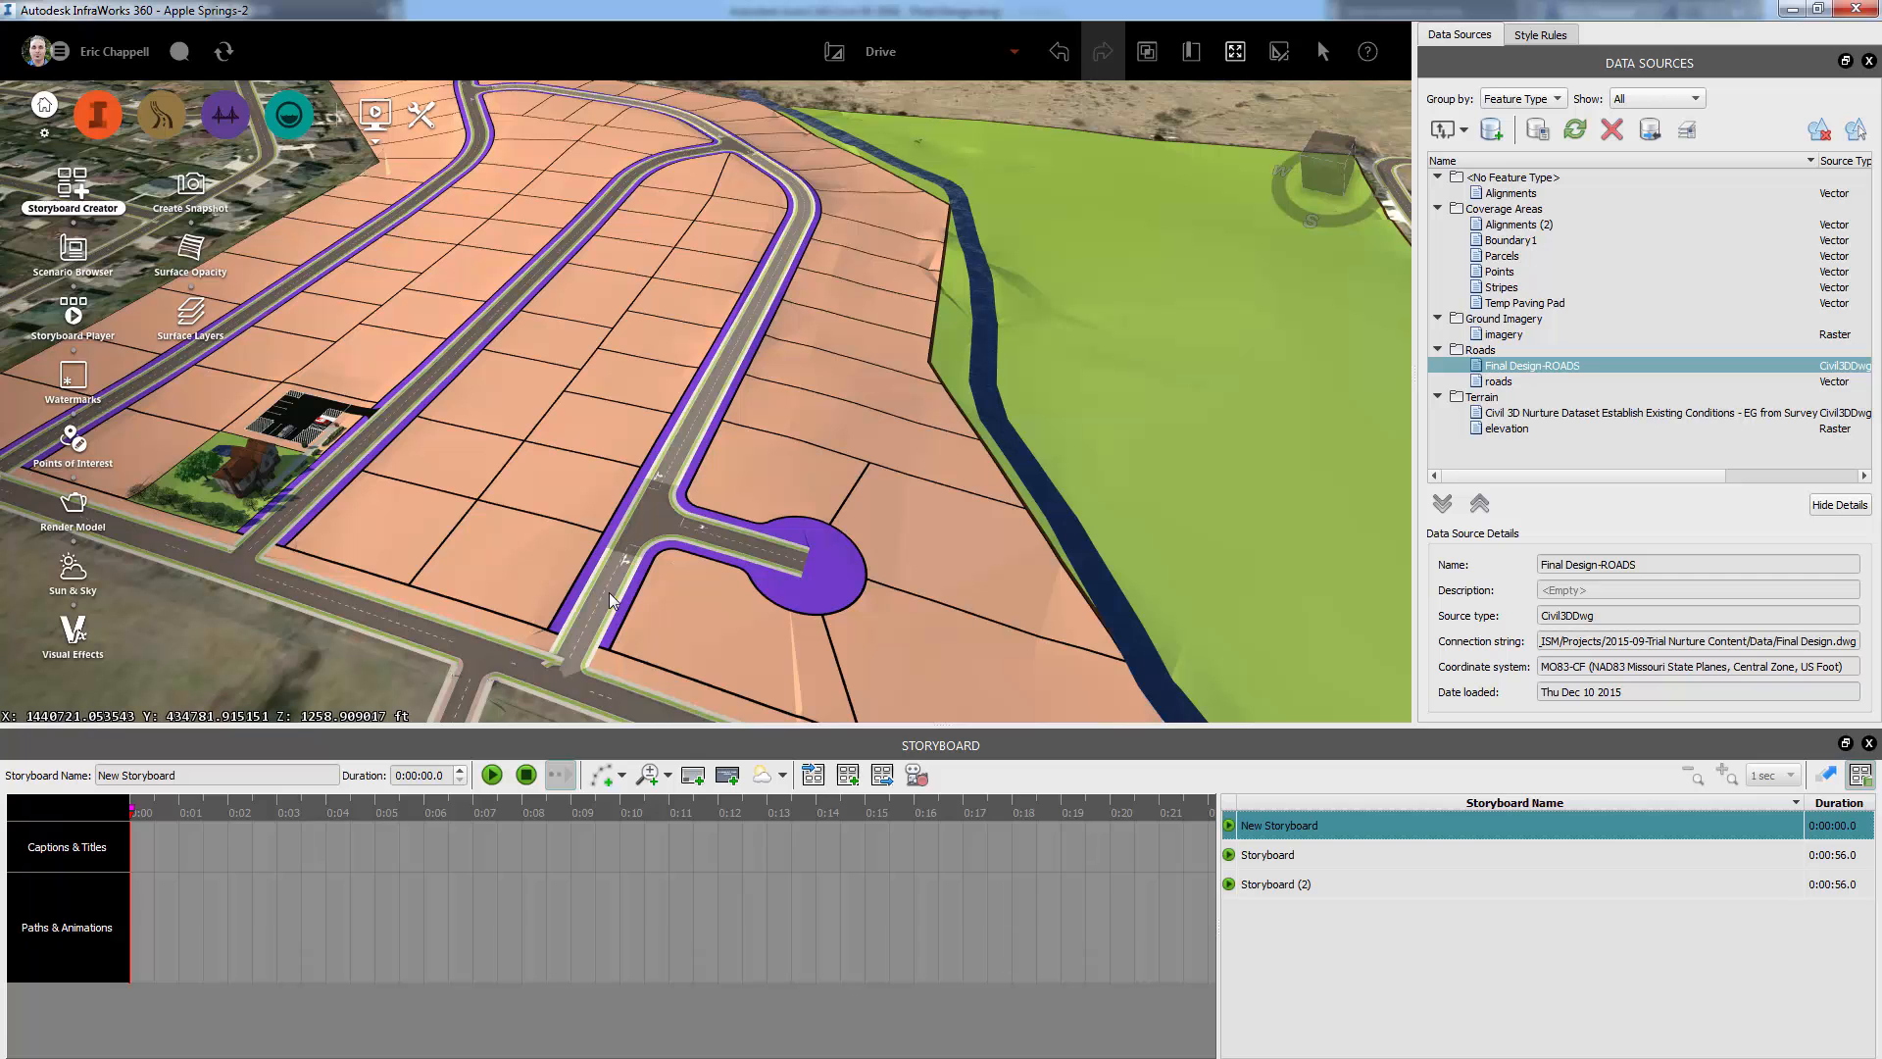
click(610, 600)
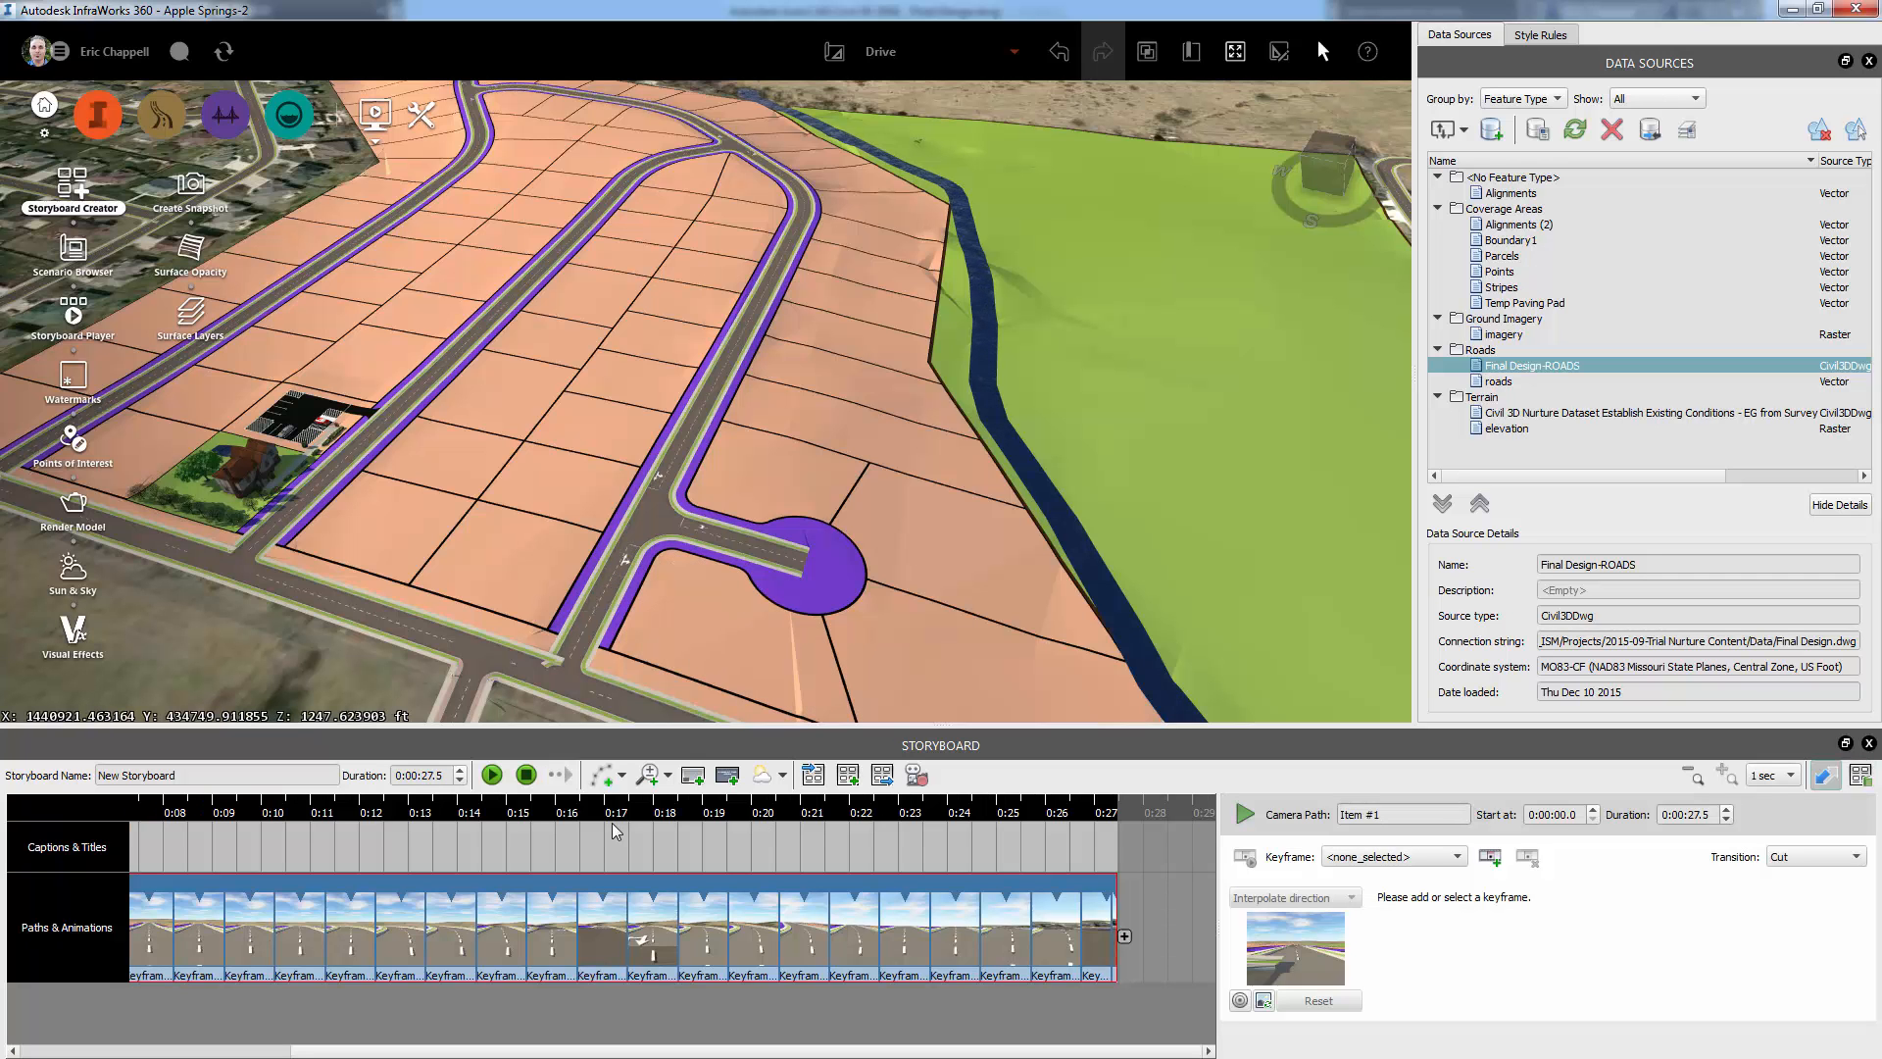
Play the camera path animation to review the drive along the road, stop it and close the storyboard.
click(492, 775)
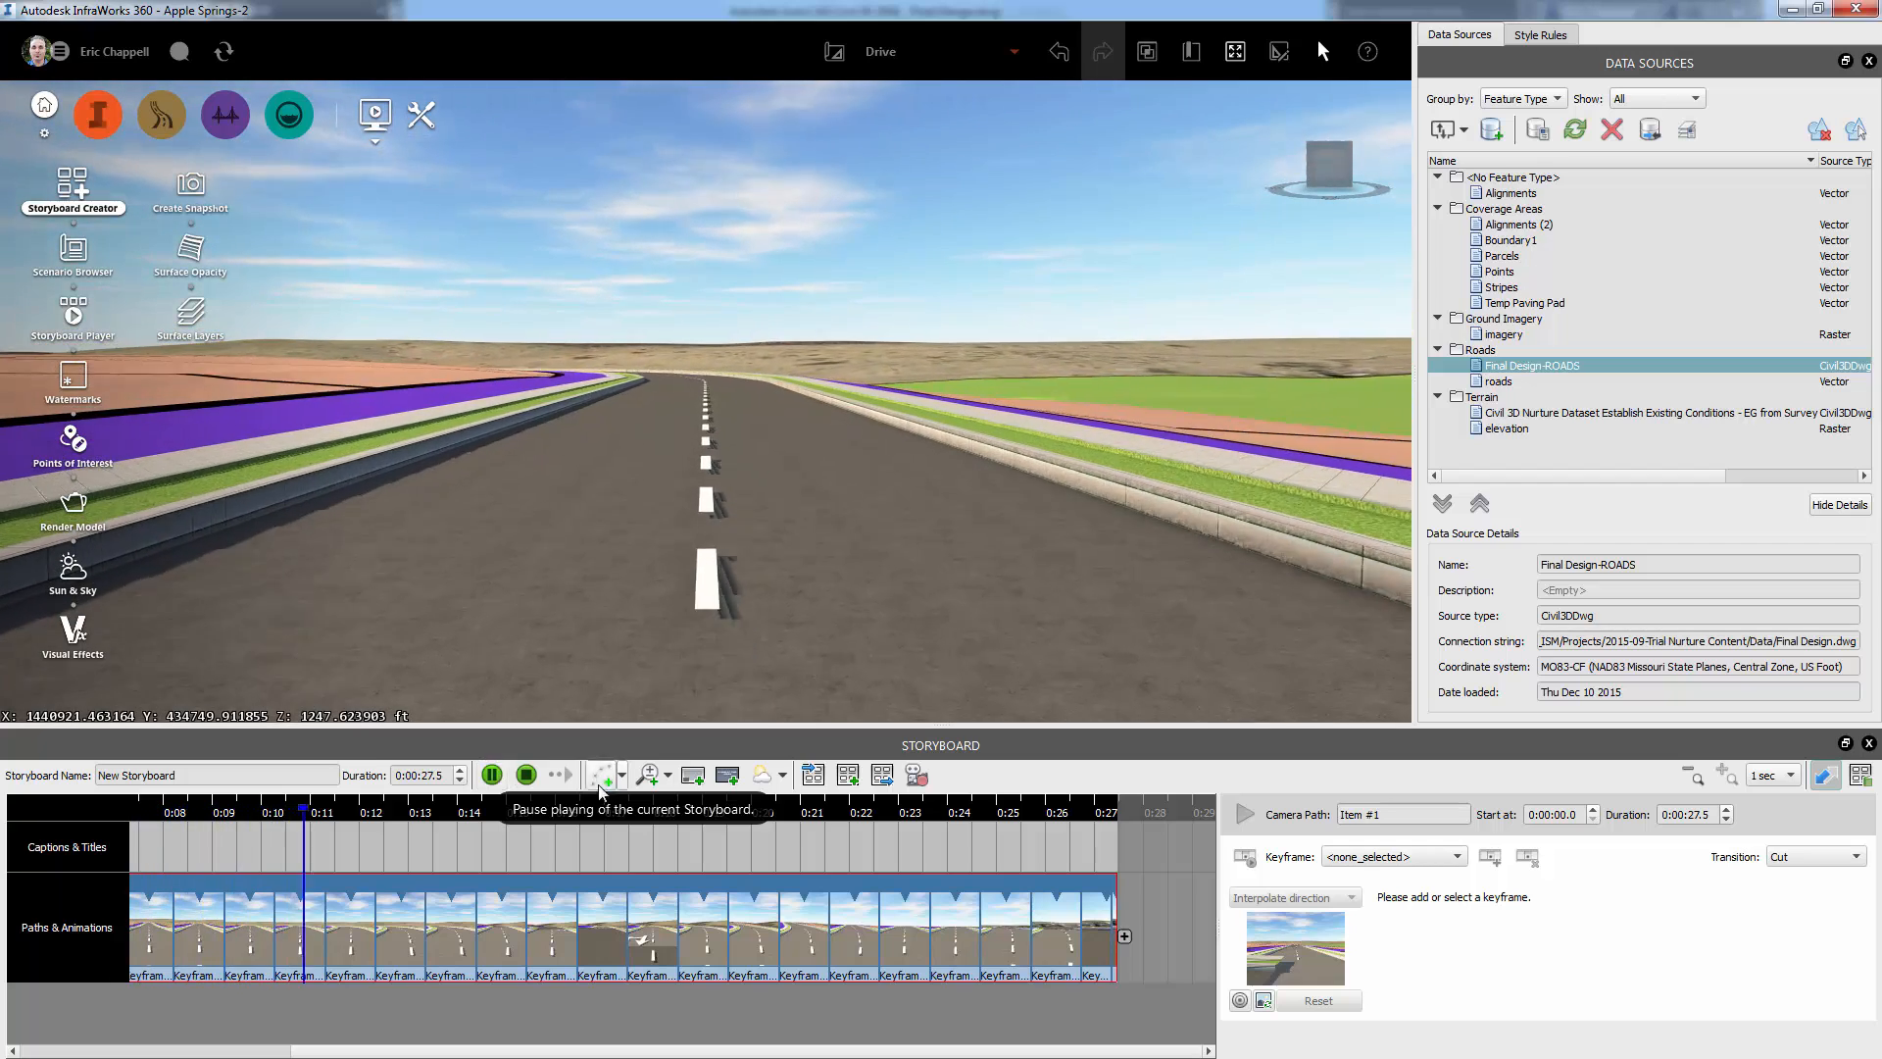
click(527, 777)
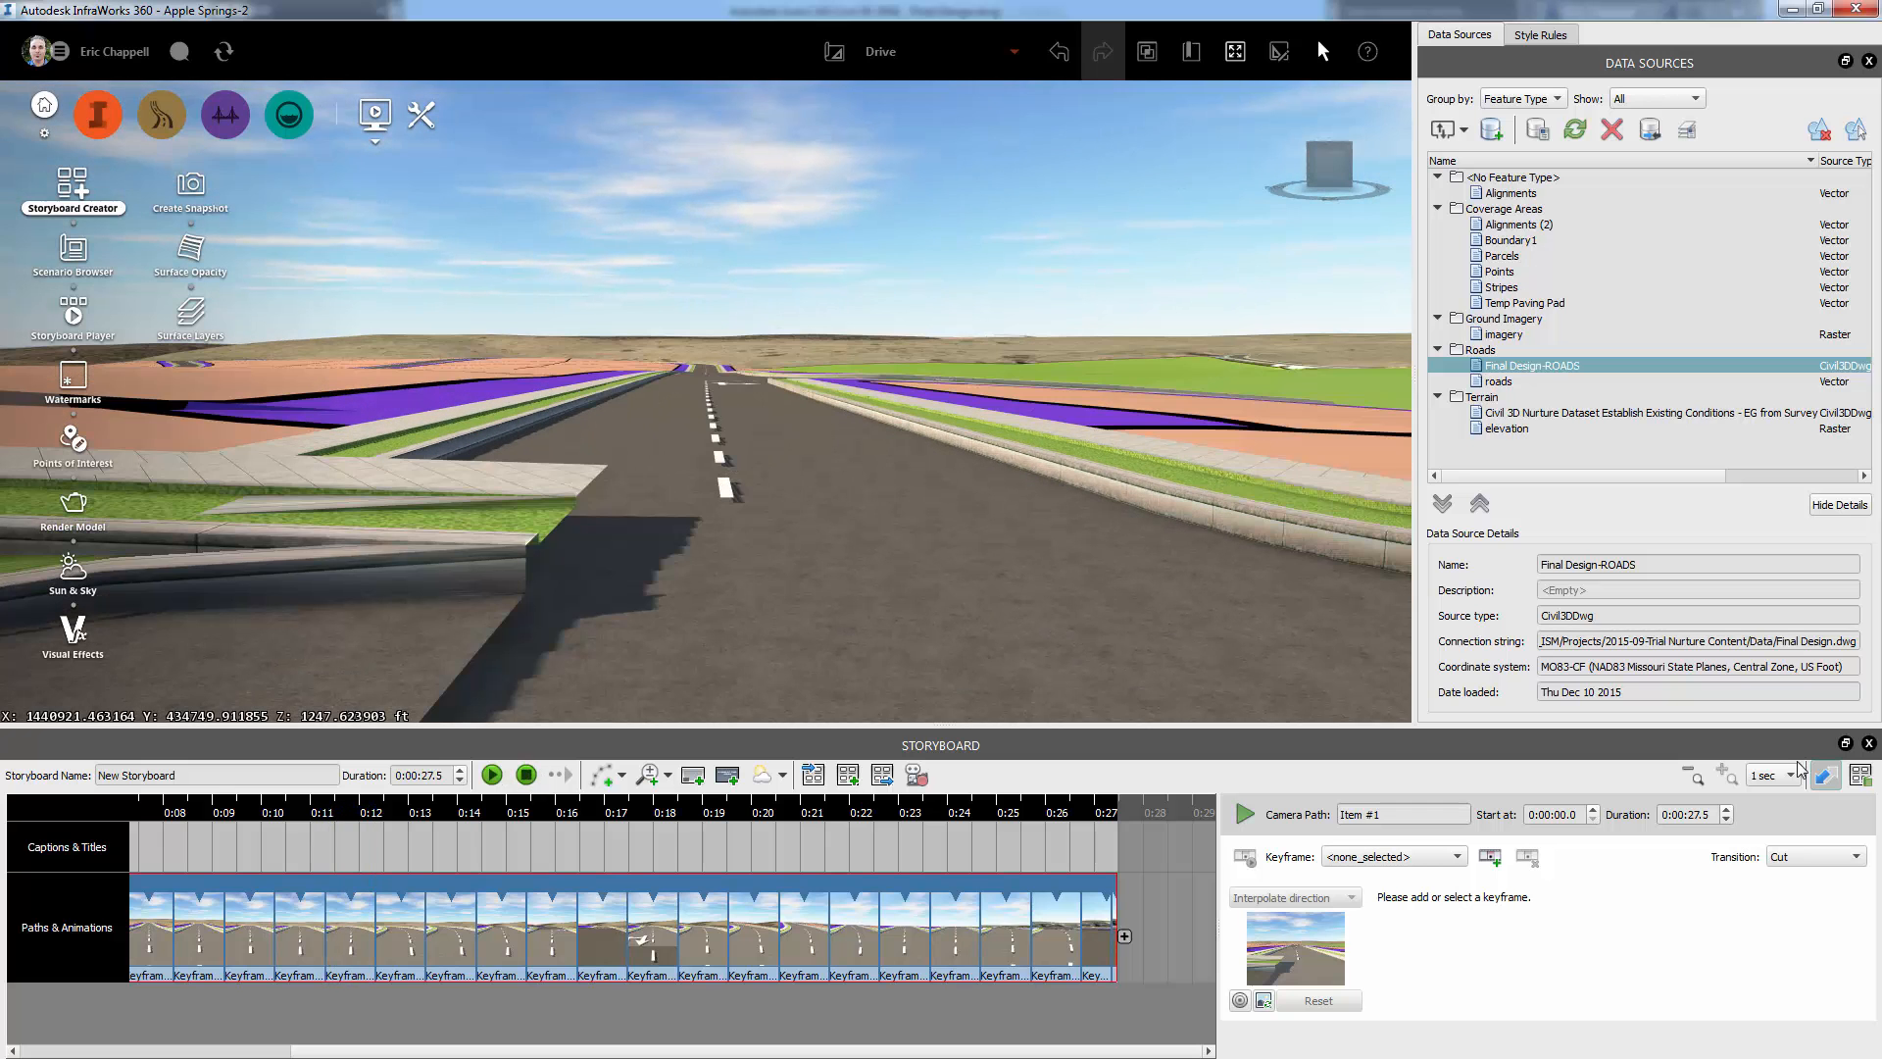
click(1868, 744)
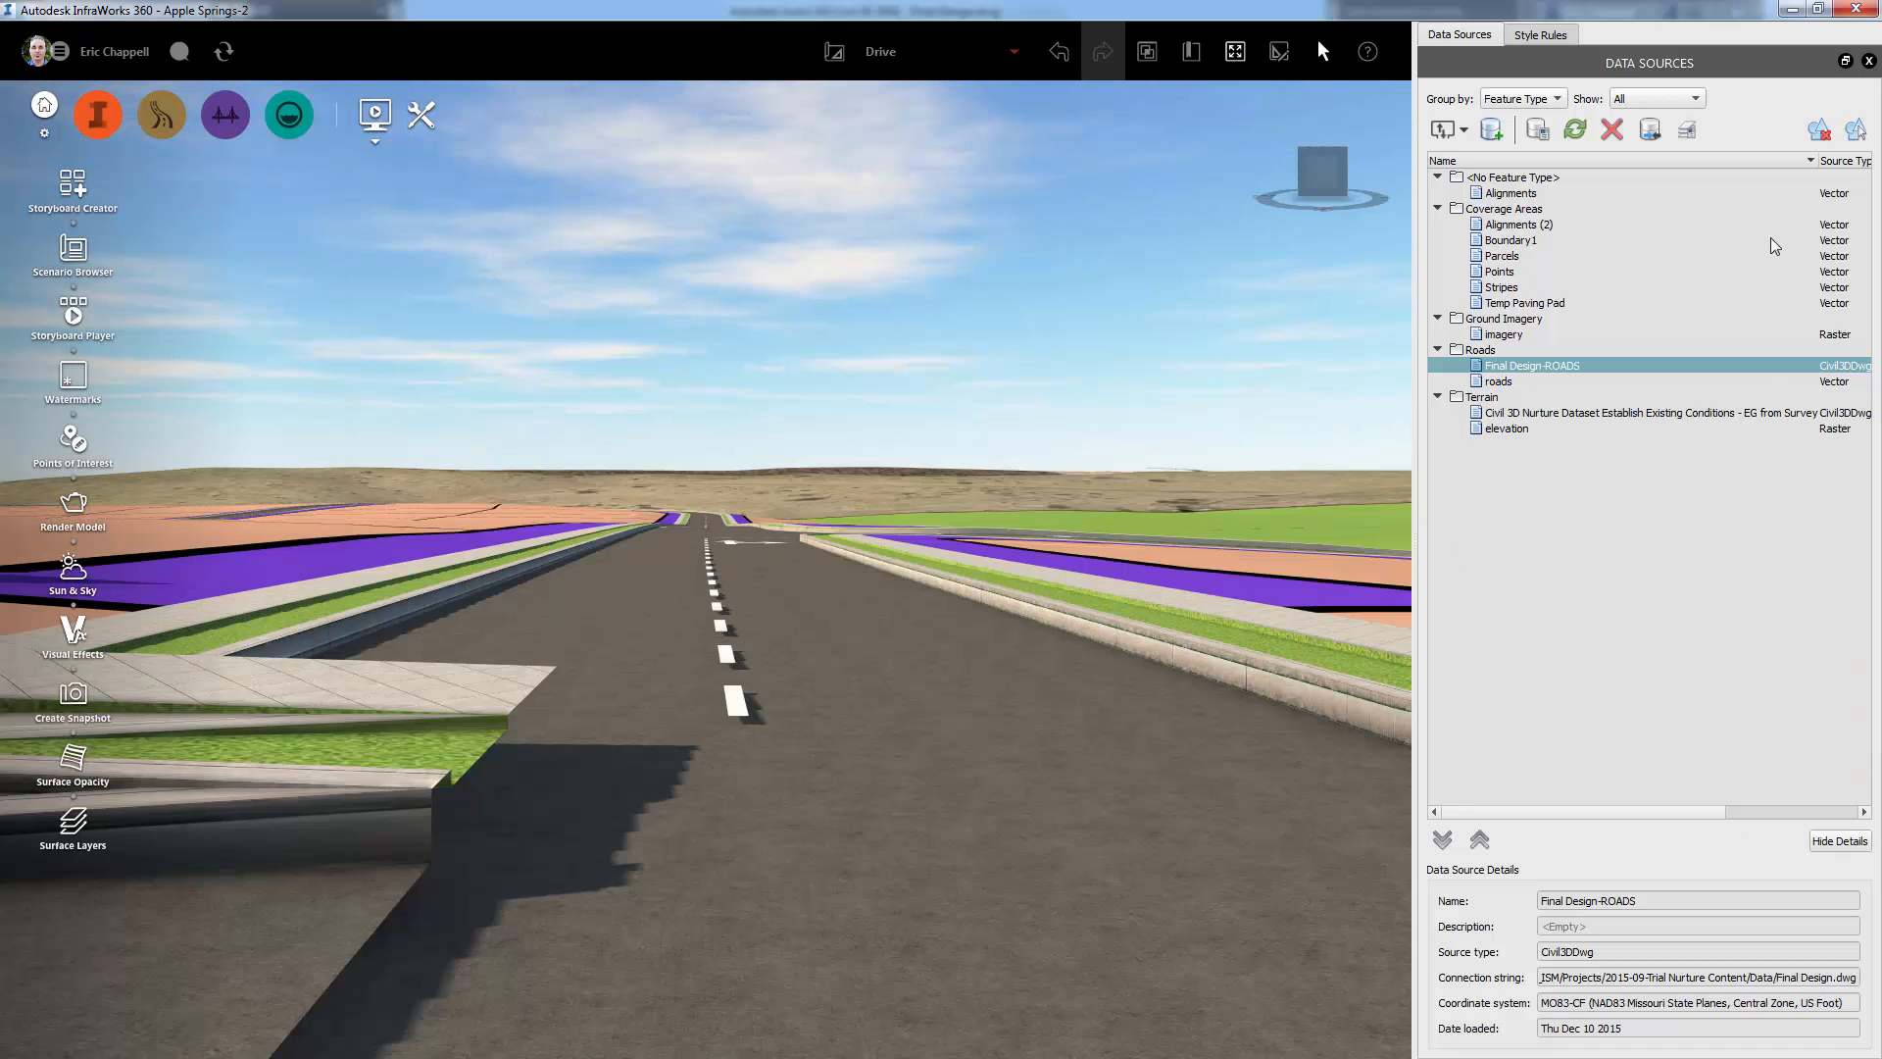
Close the data sources and style rules, and switch to the DetailedDesign proposal.
click(1868, 61)
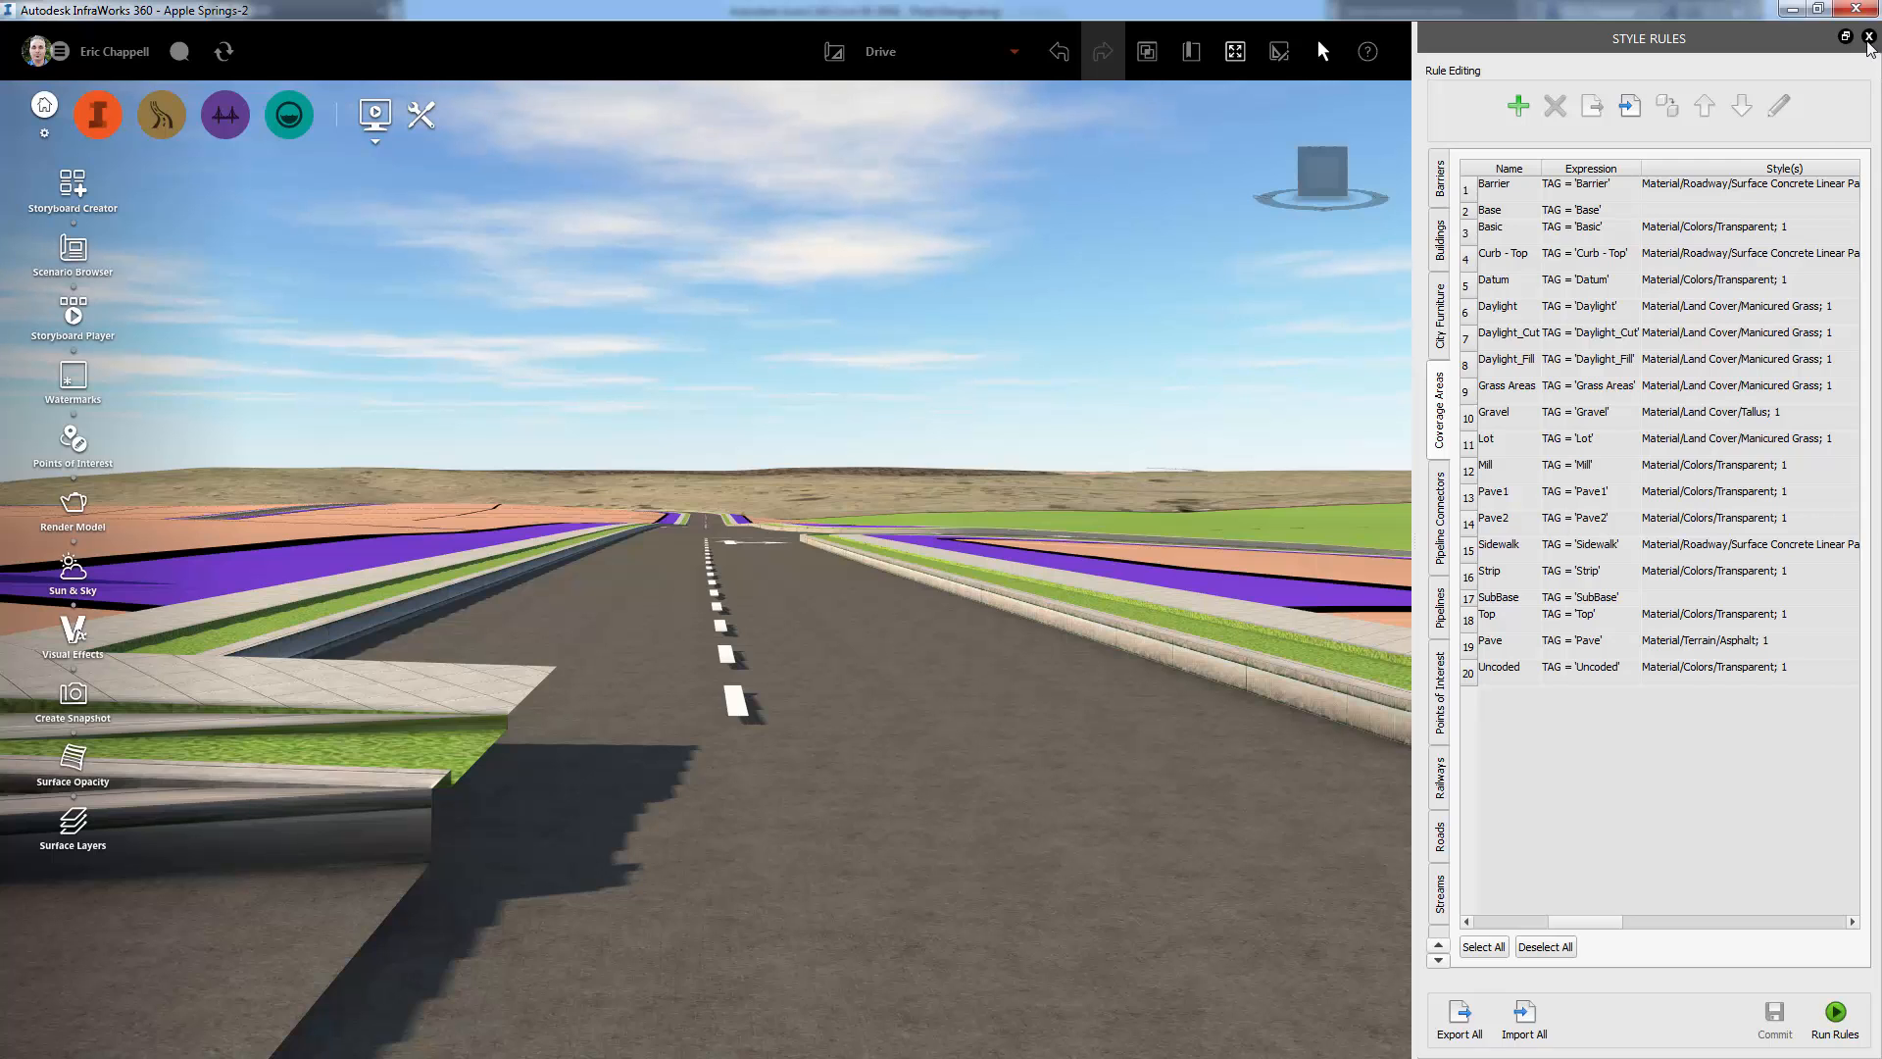
click(1869, 38)
click(1484, 54)
click(1362, 132)
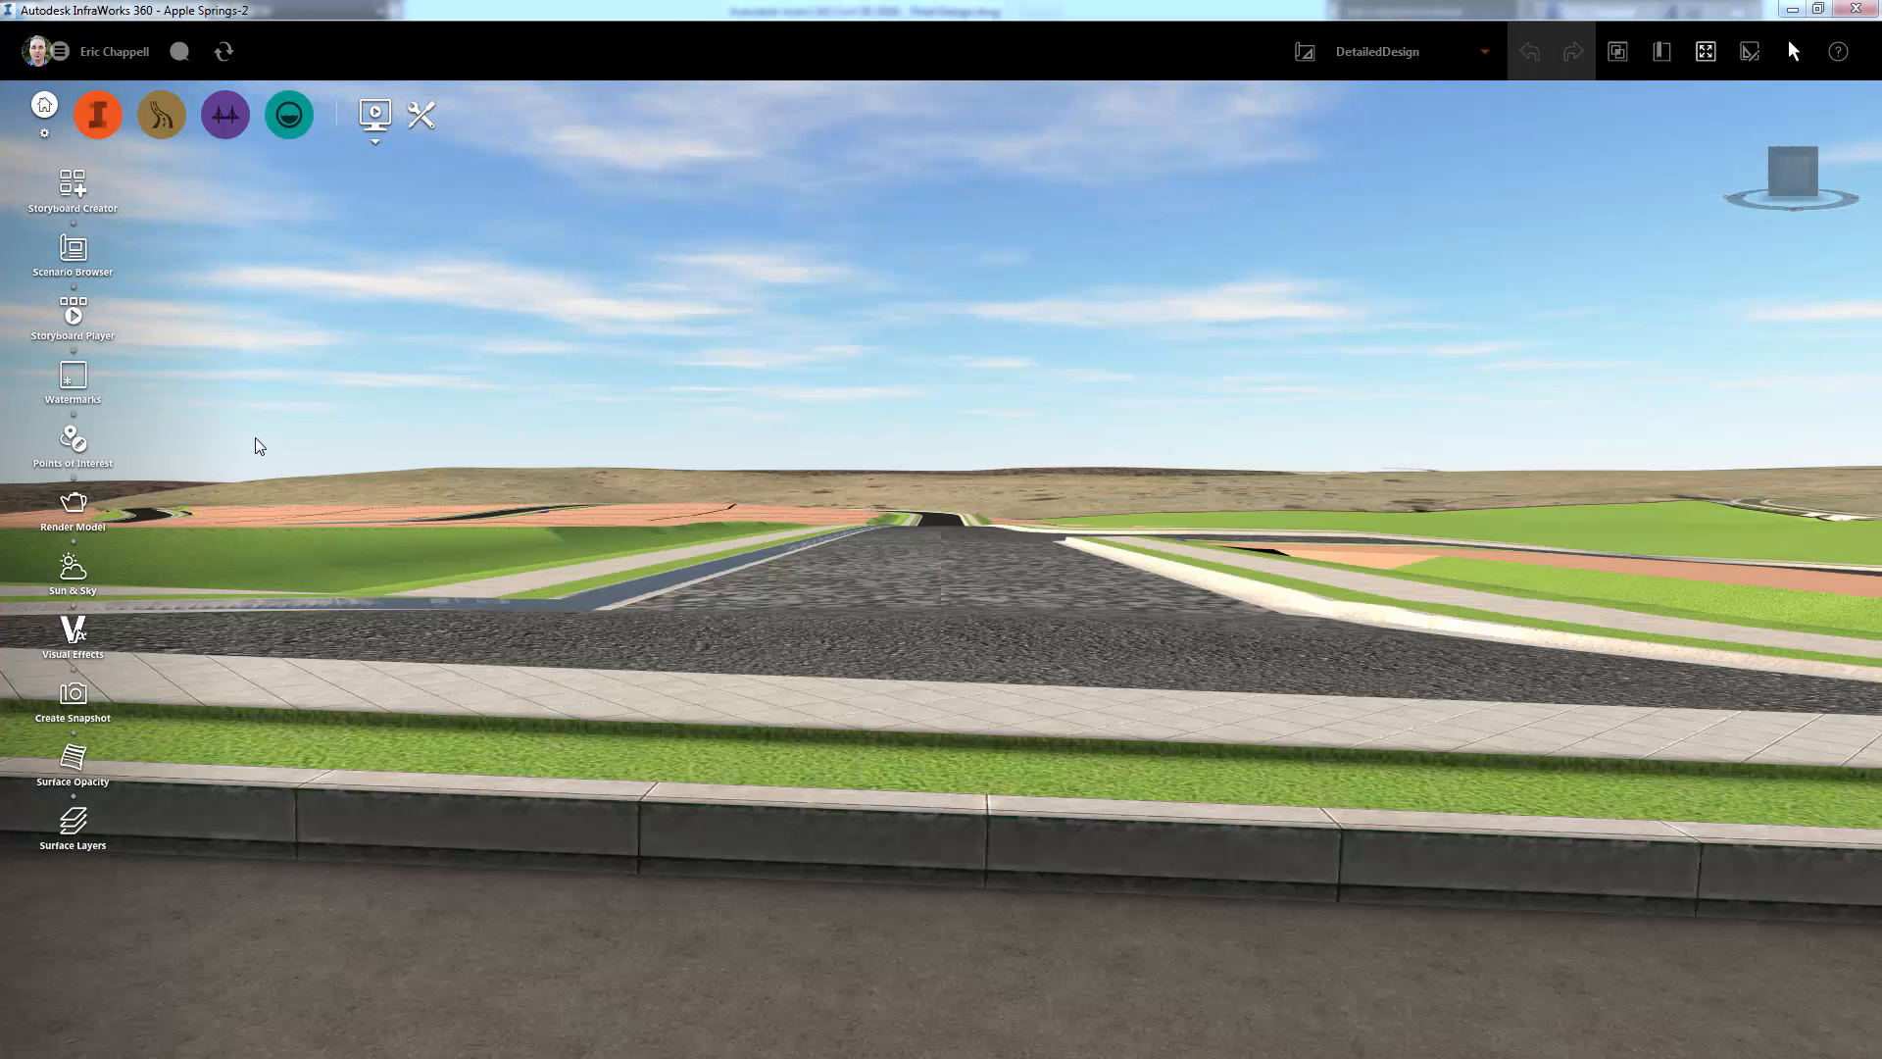
Reopen the Storyboard Creator and play the new storyboard's road drive in the DetailedDesign proposal.
click(72, 184)
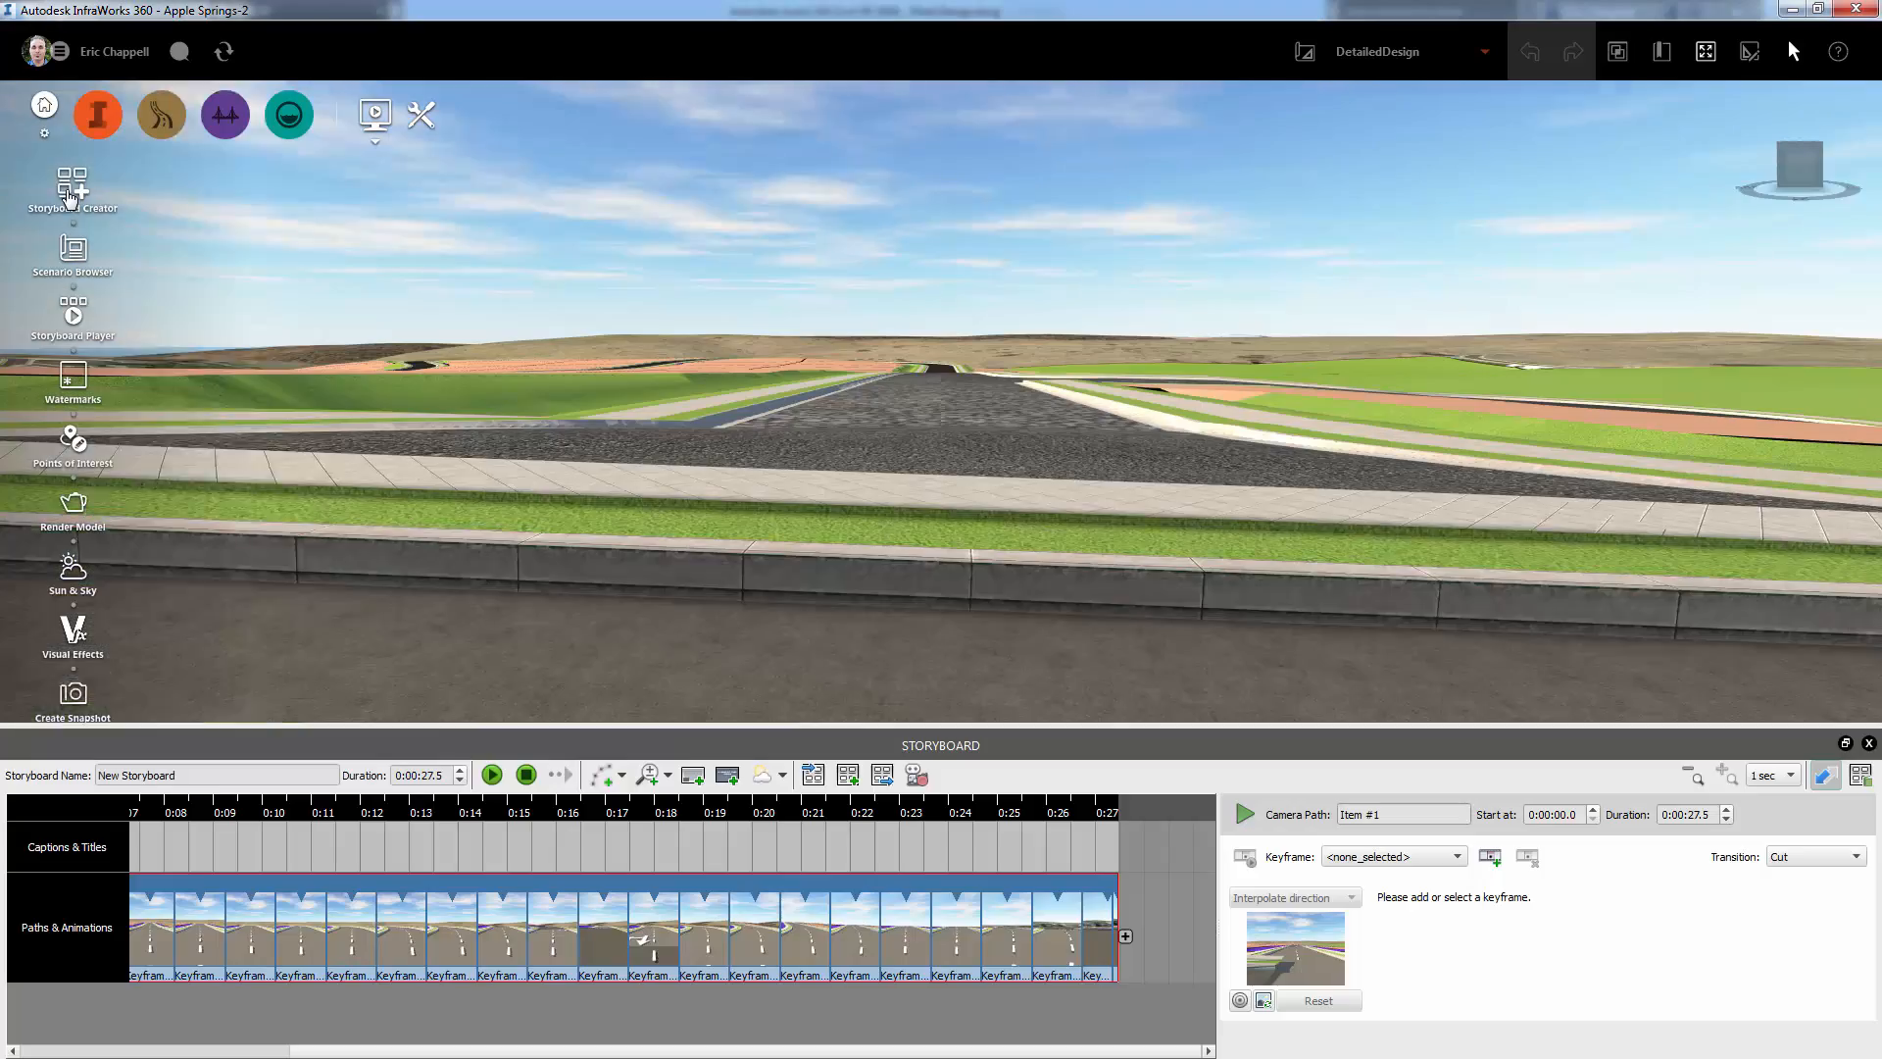
click(492, 775)
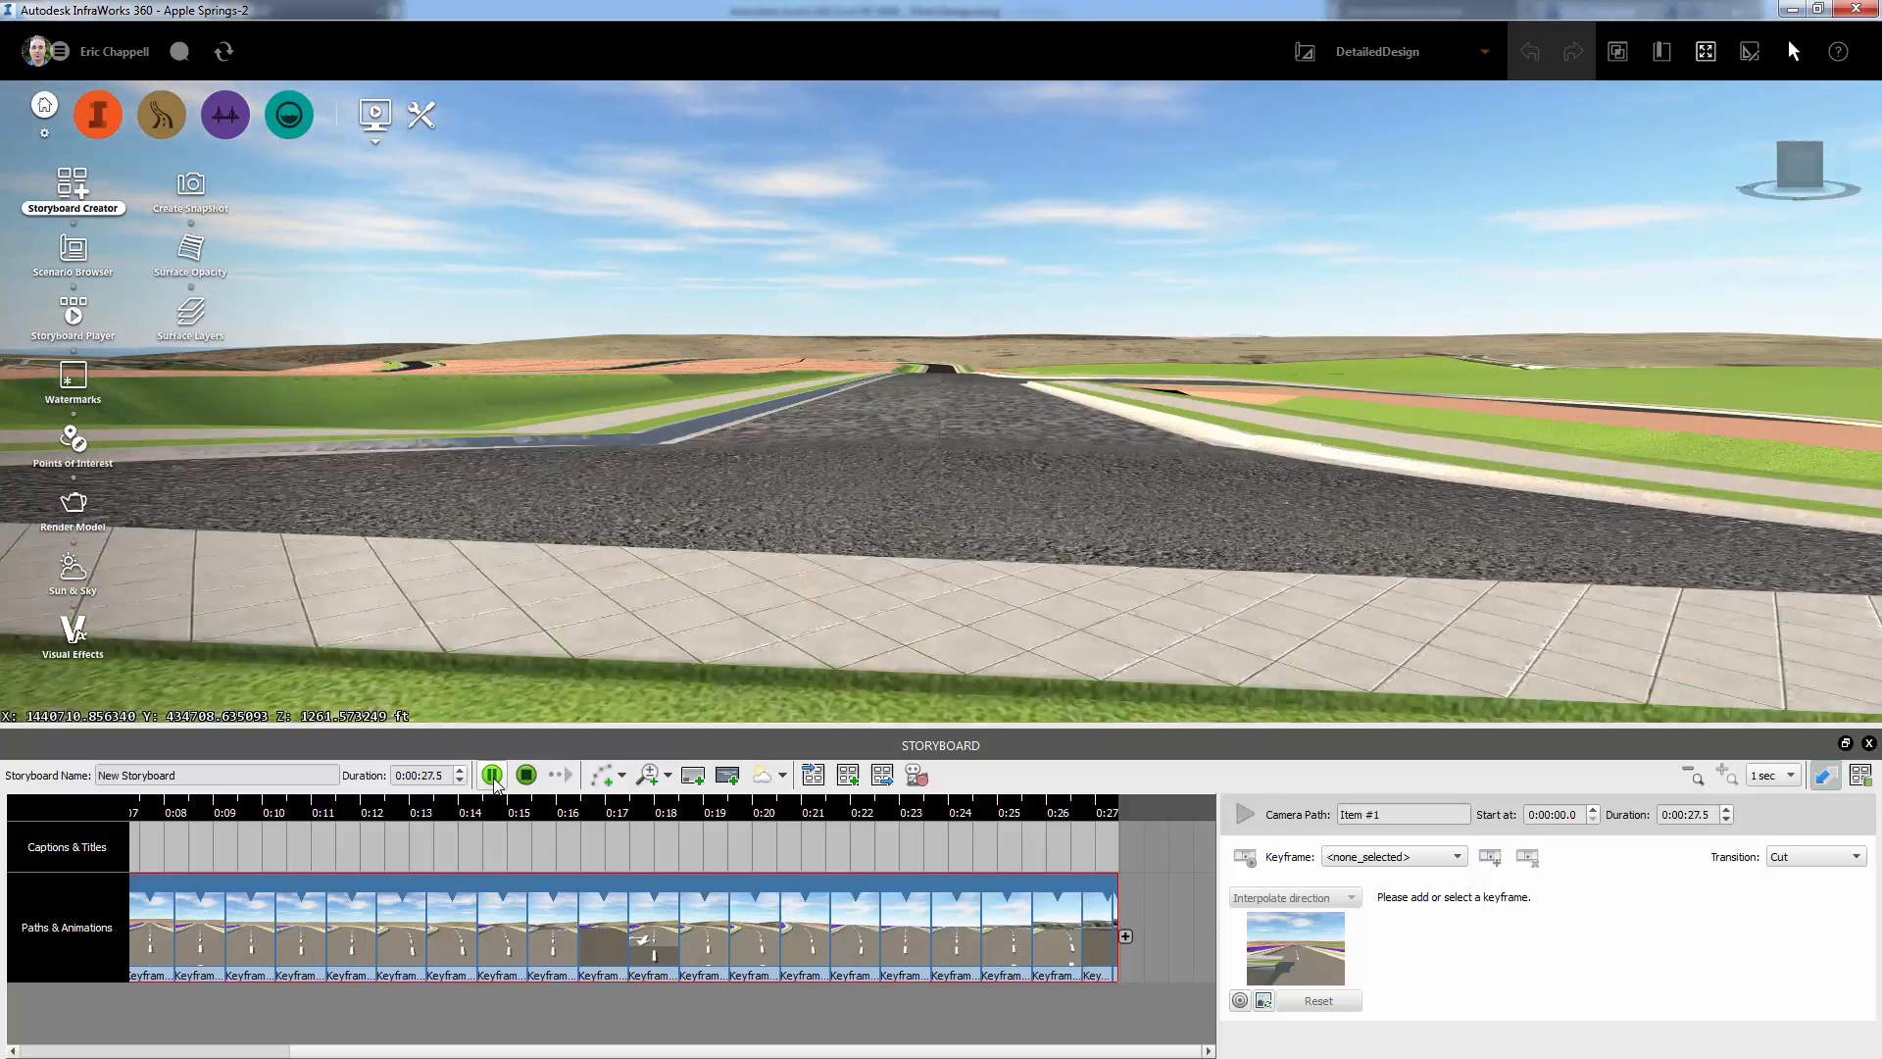